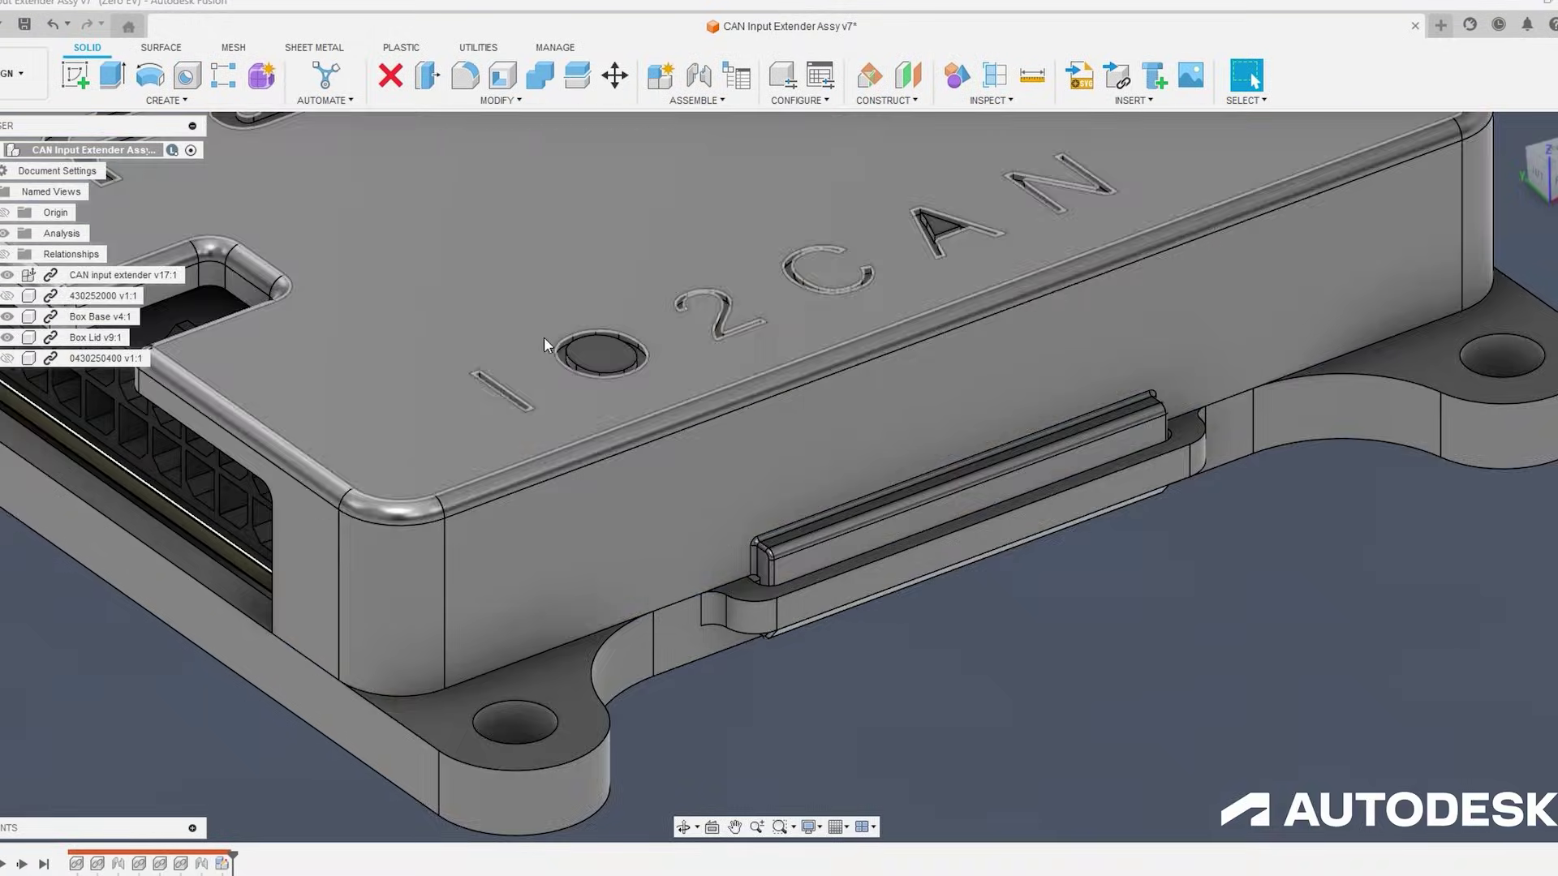
- Orbit the closed CAN Input Extender box round to a front view
middle_click_drag(811, 568, 812, 434, "shift")
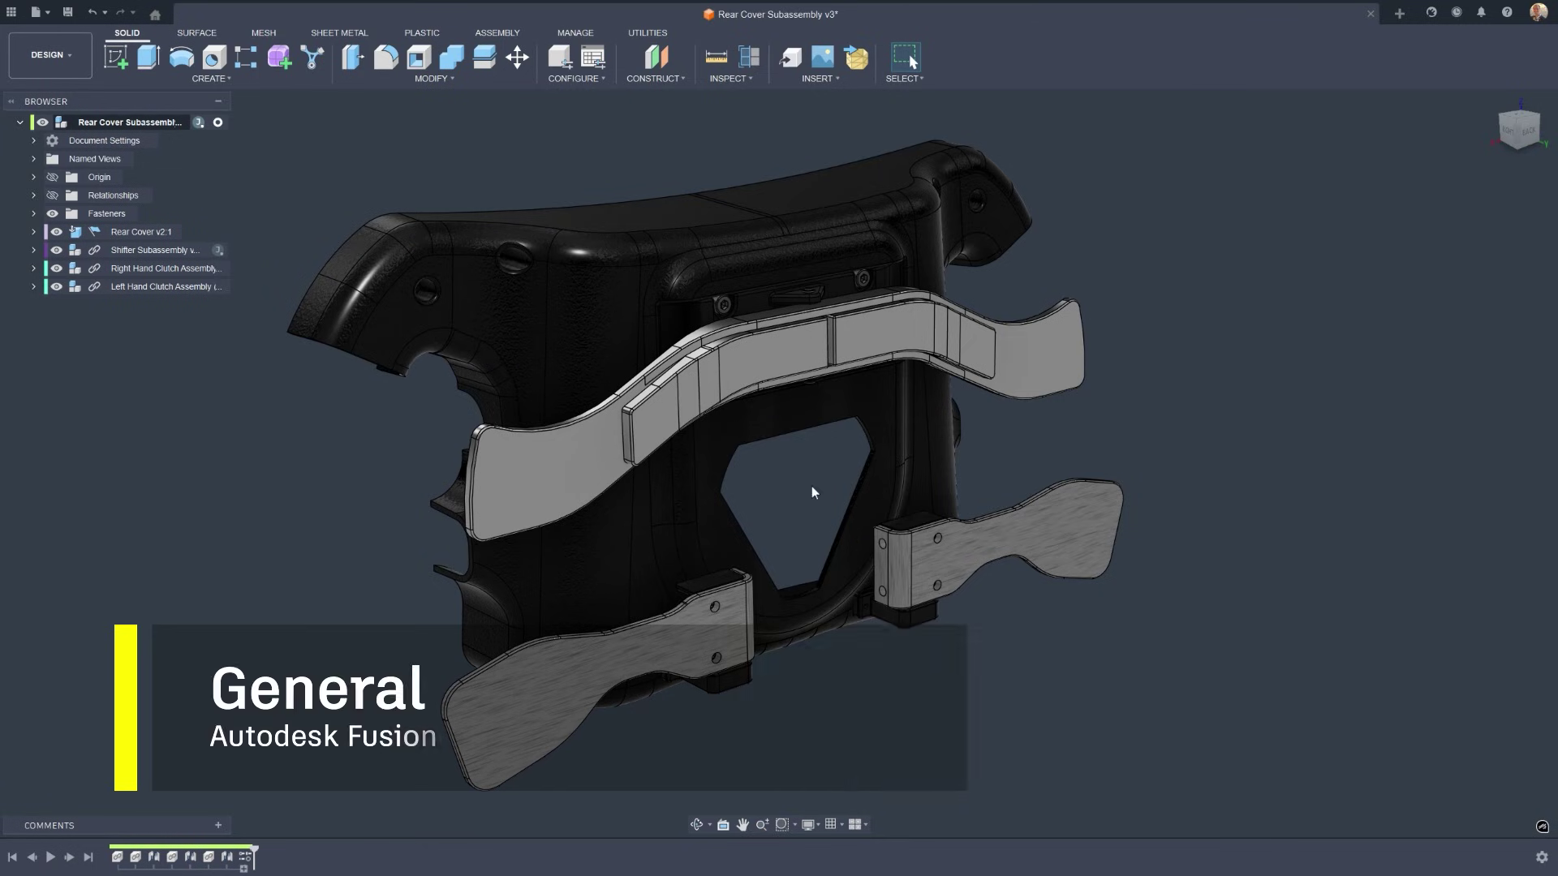
- Set the Preferences theme to Fusion Classic, apply it and confirm
middle_click_drag(762, 479, 1020, 526, "shift")
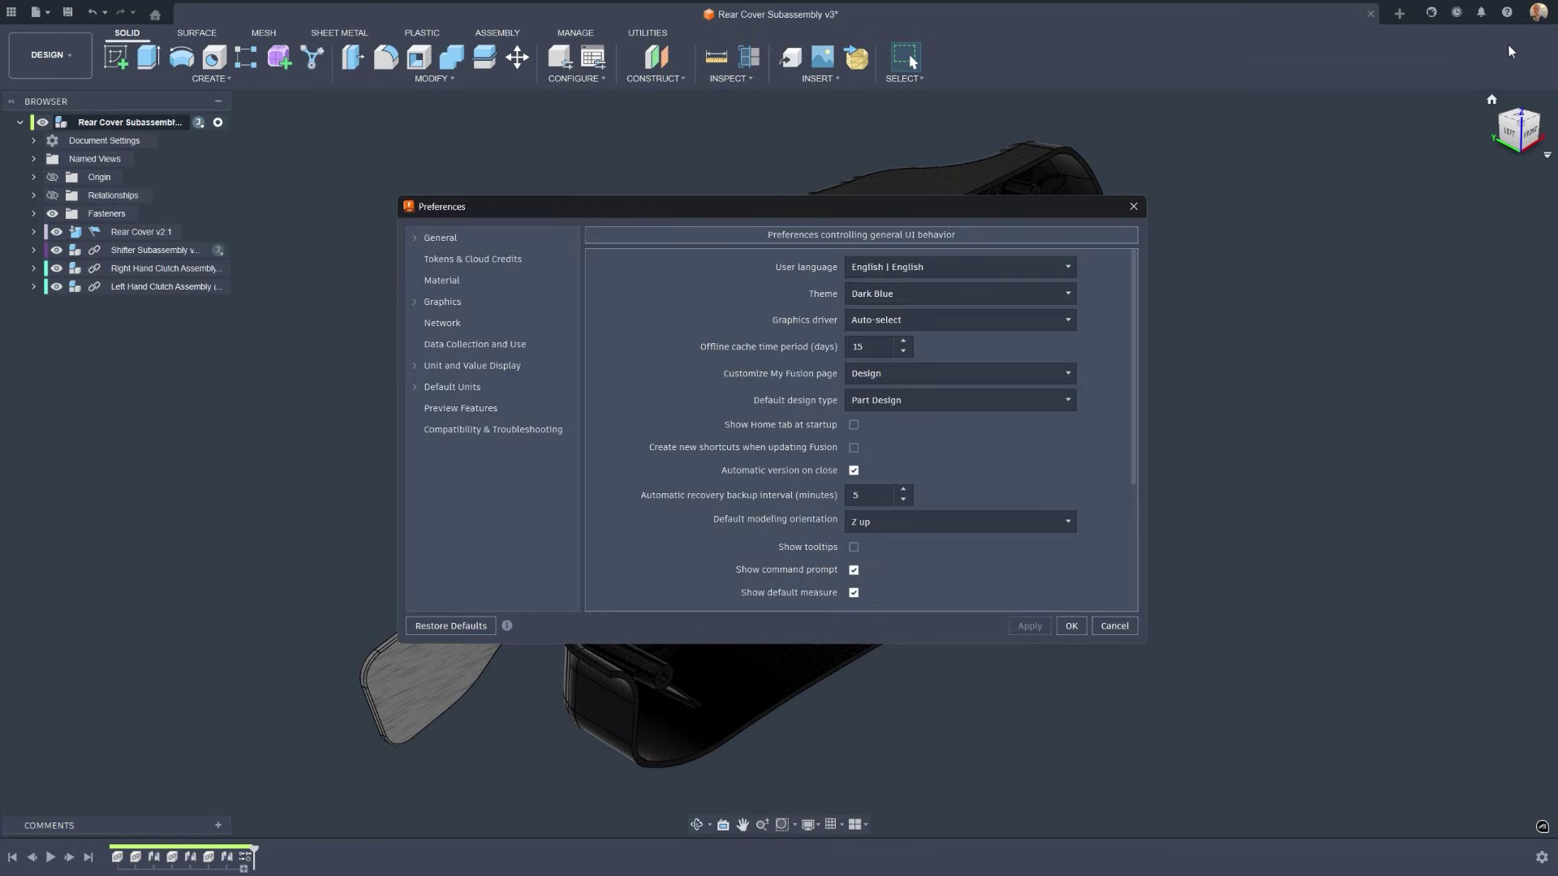
left_click(880, 304)
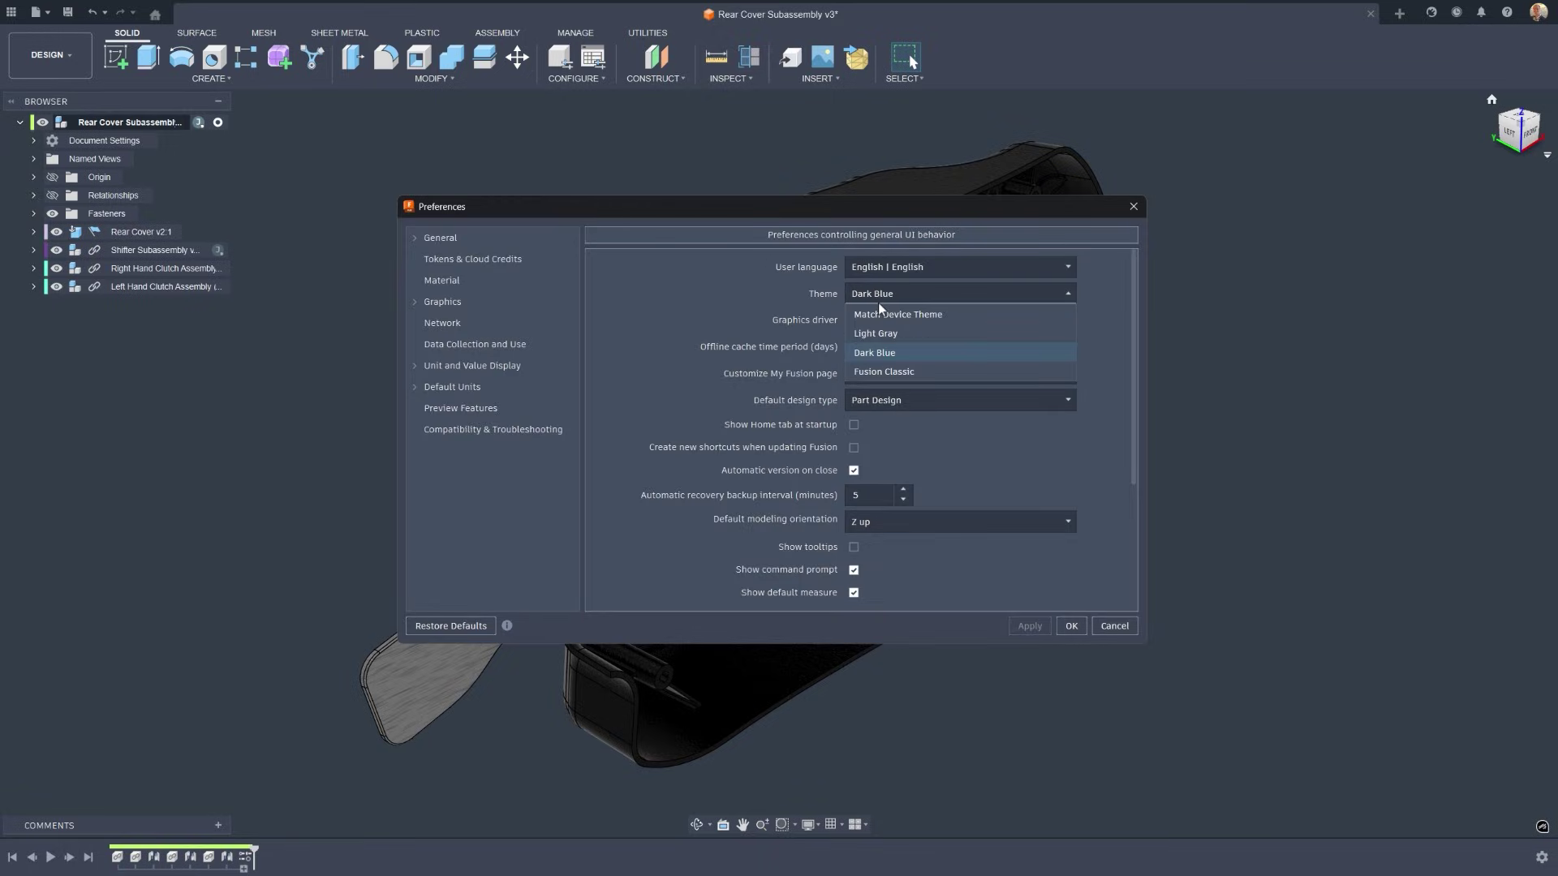
left_click(875, 373)
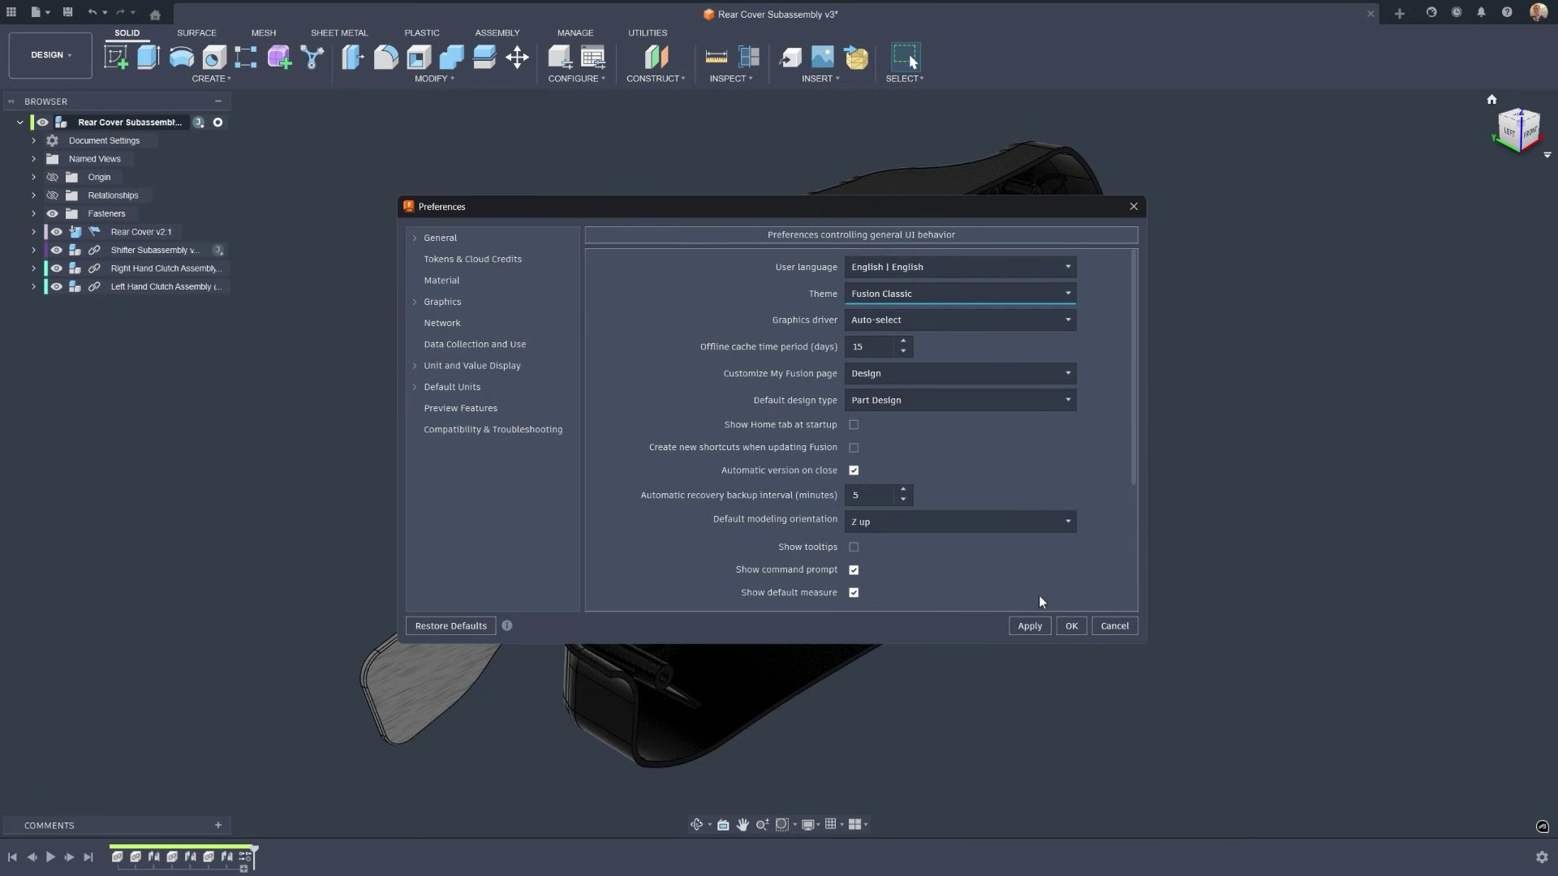
left_click(1035, 626)
left_click(1066, 628)
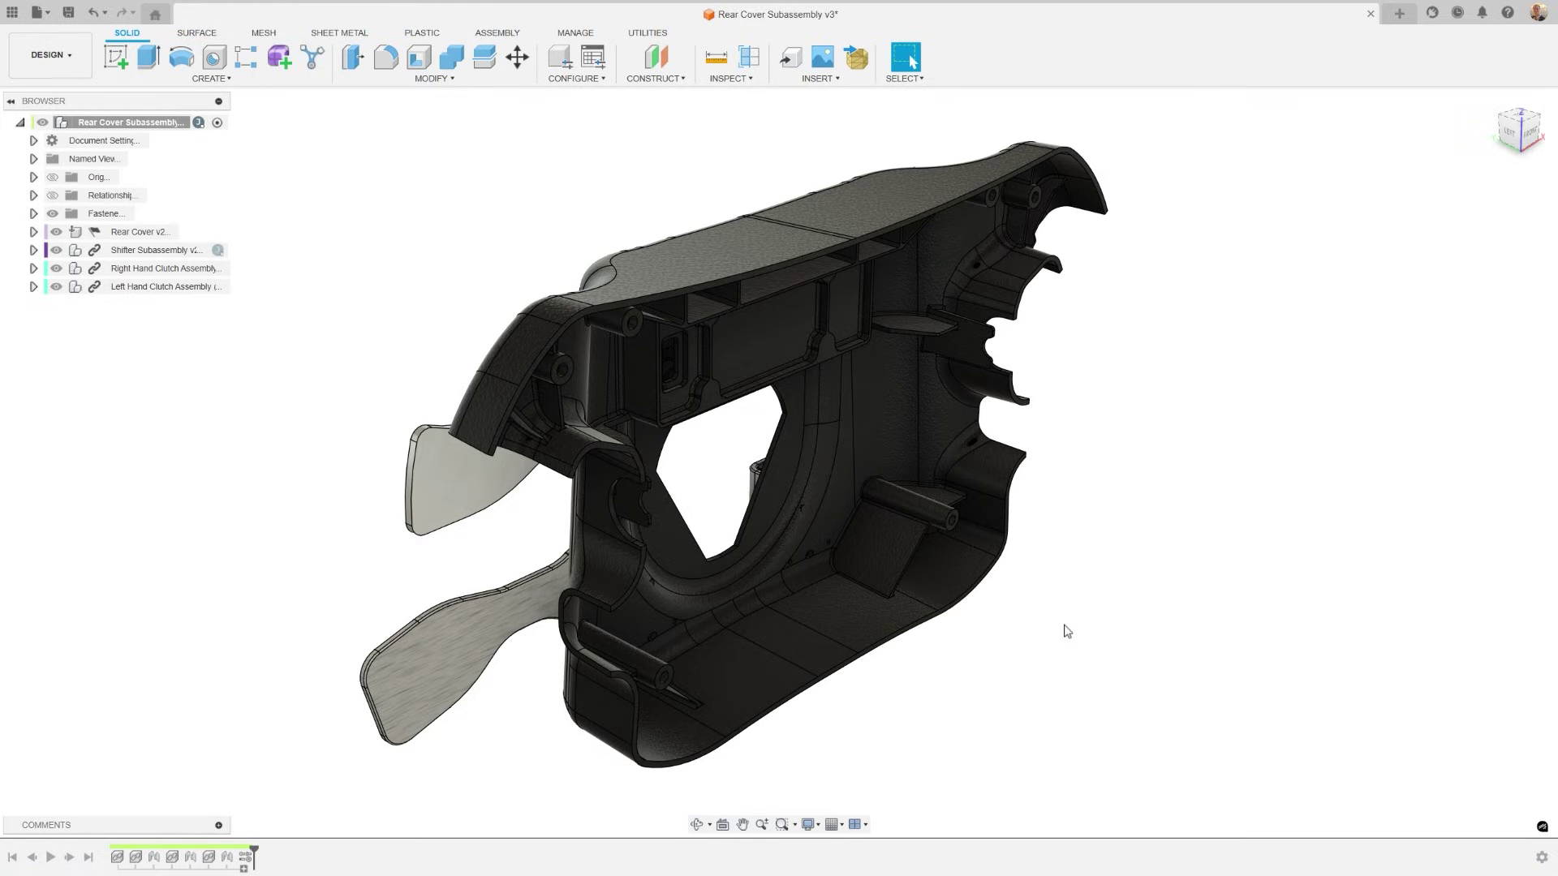
middle_click_drag(1067, 631, 722, 706, "shift")
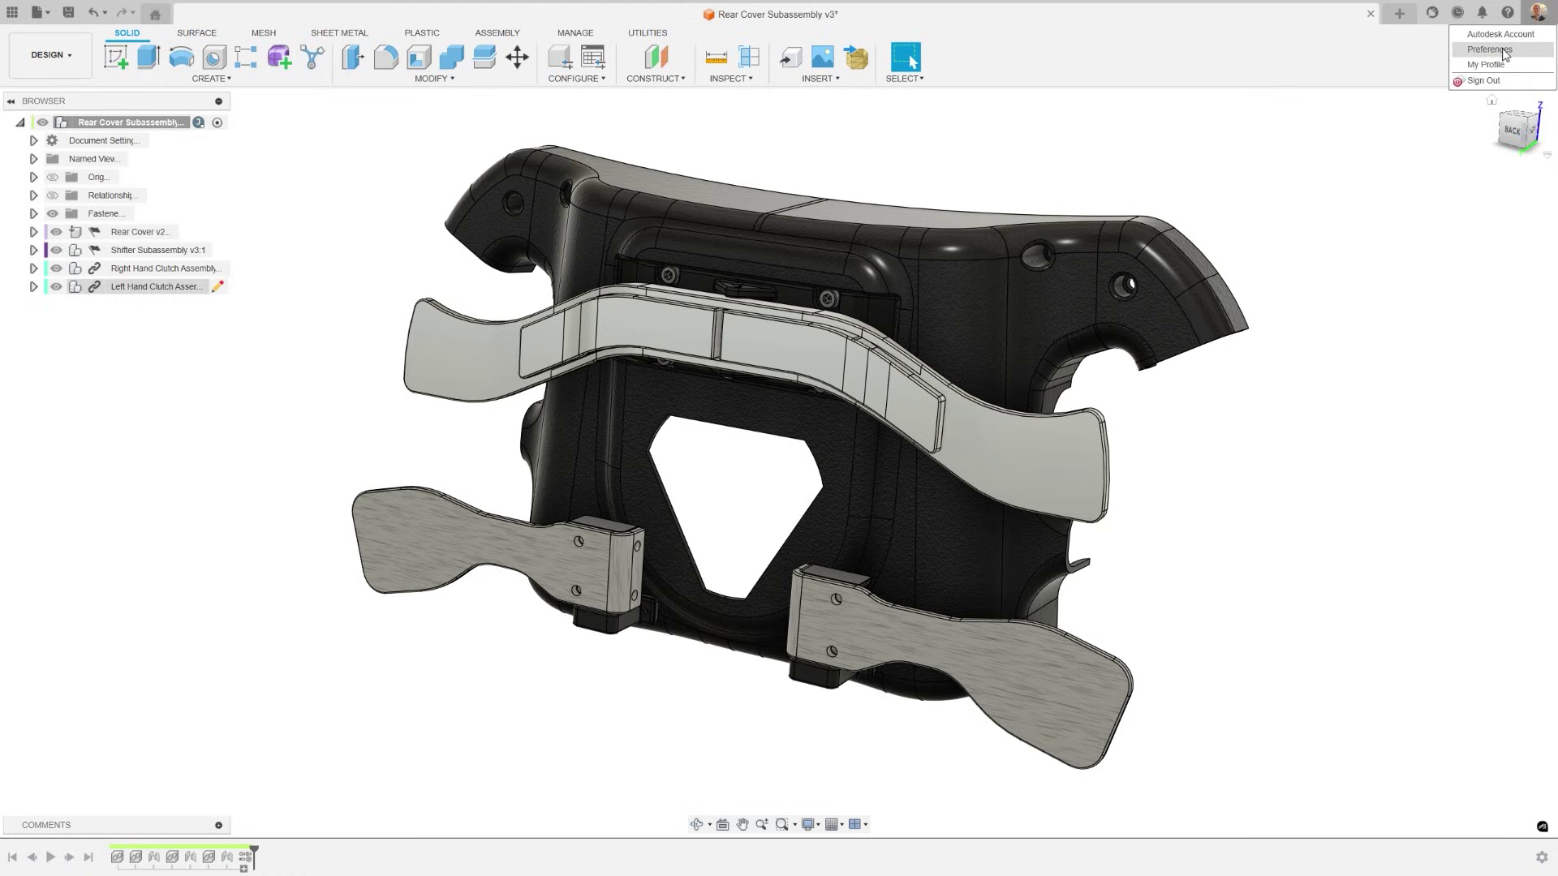
- Preview a brighter Steel - Satin exposure, then apply exposure 0 and close Preferences
left_click_drag(882, 215, 491, 405)
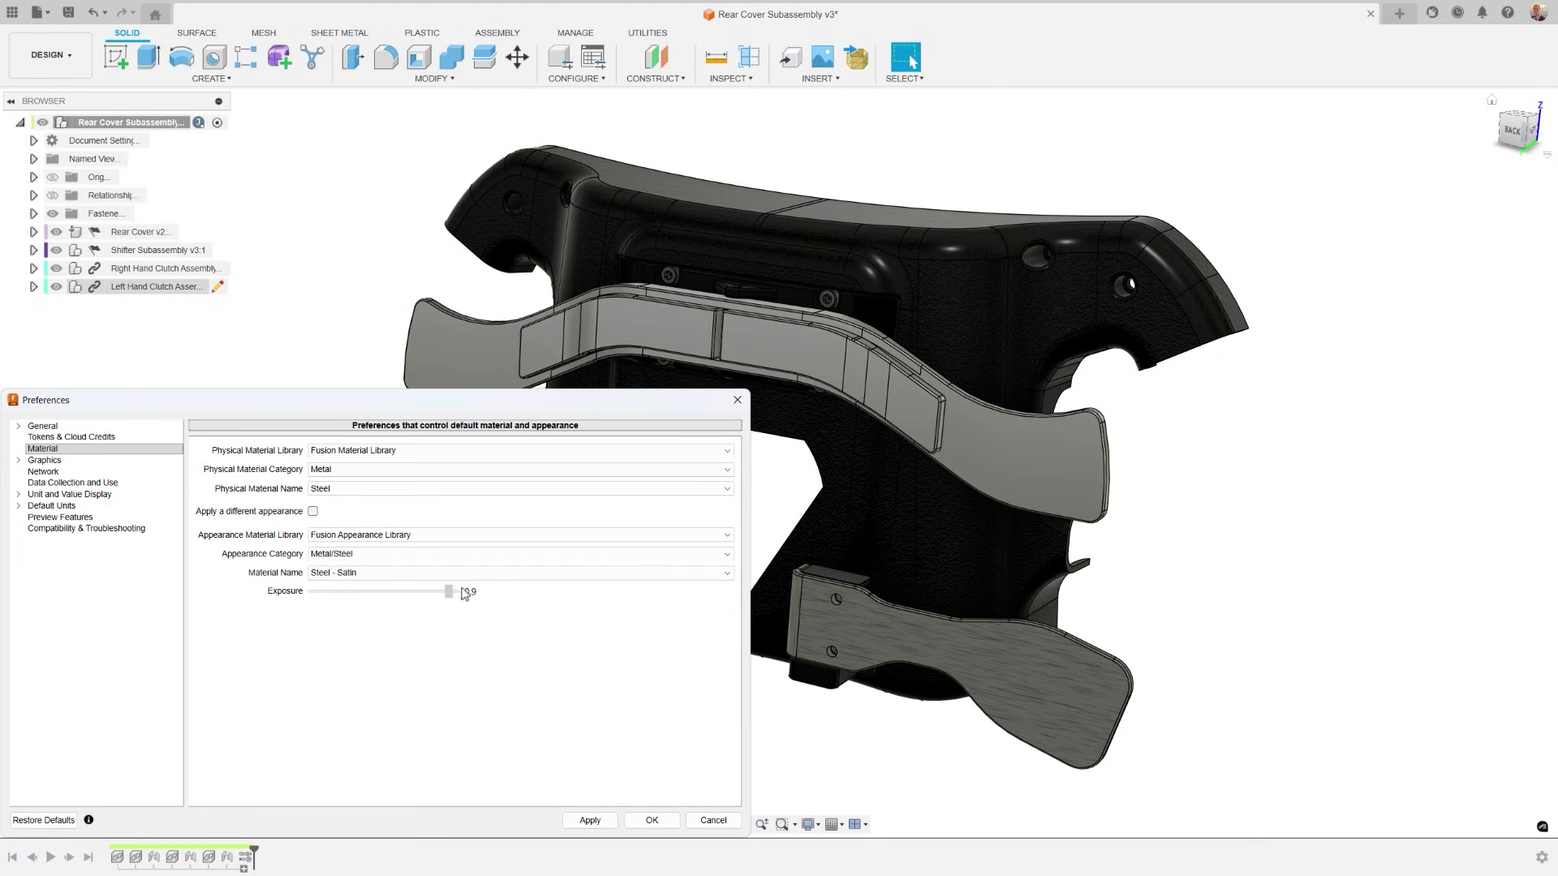
left_click(592, 821)
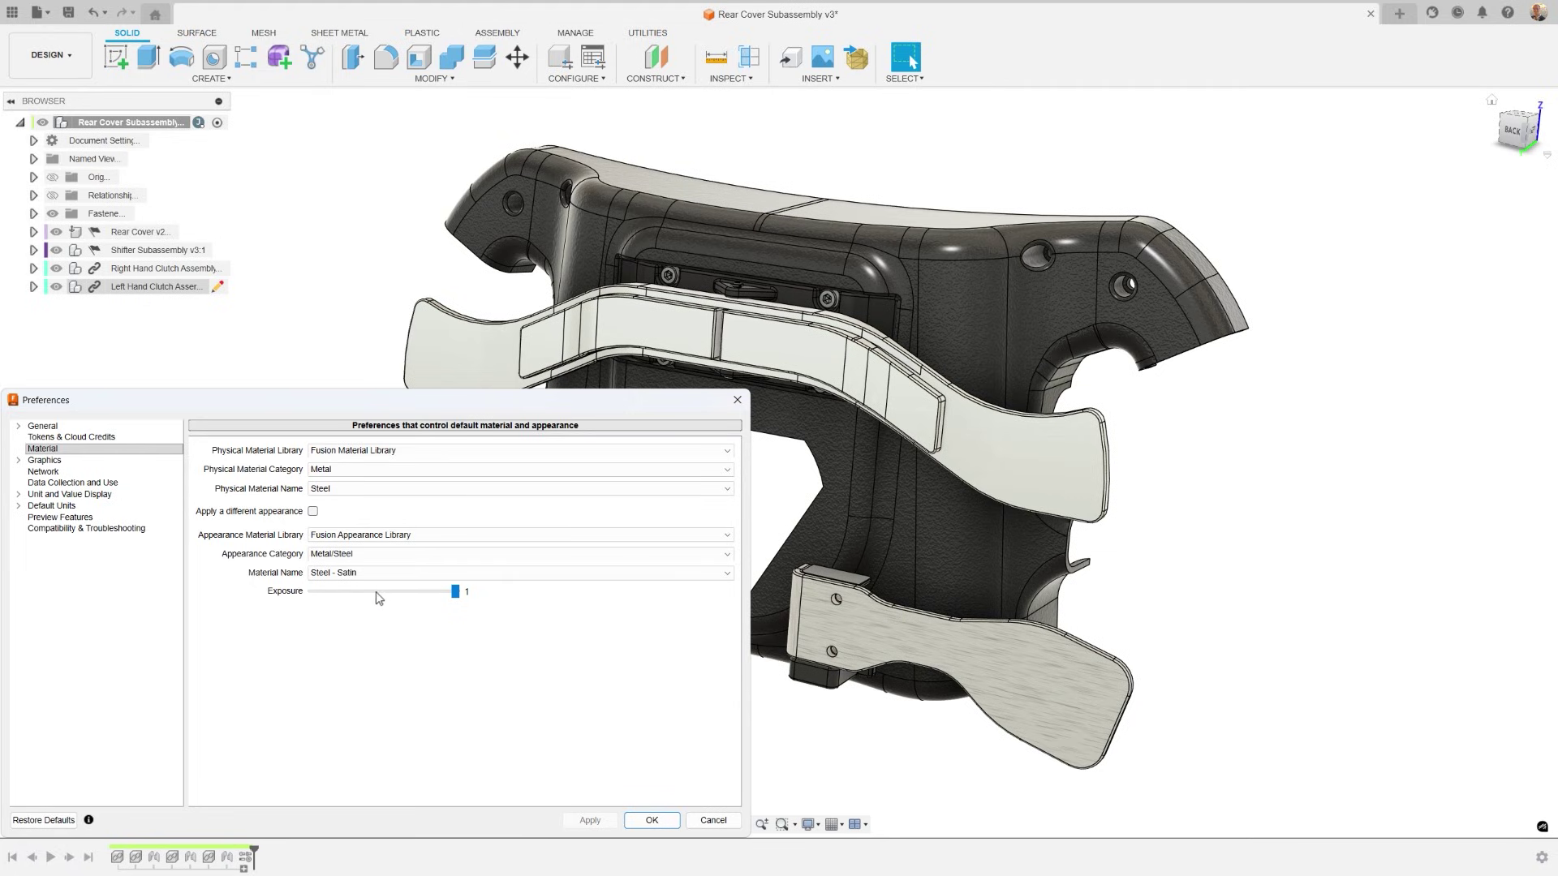
left_click(589, 821)
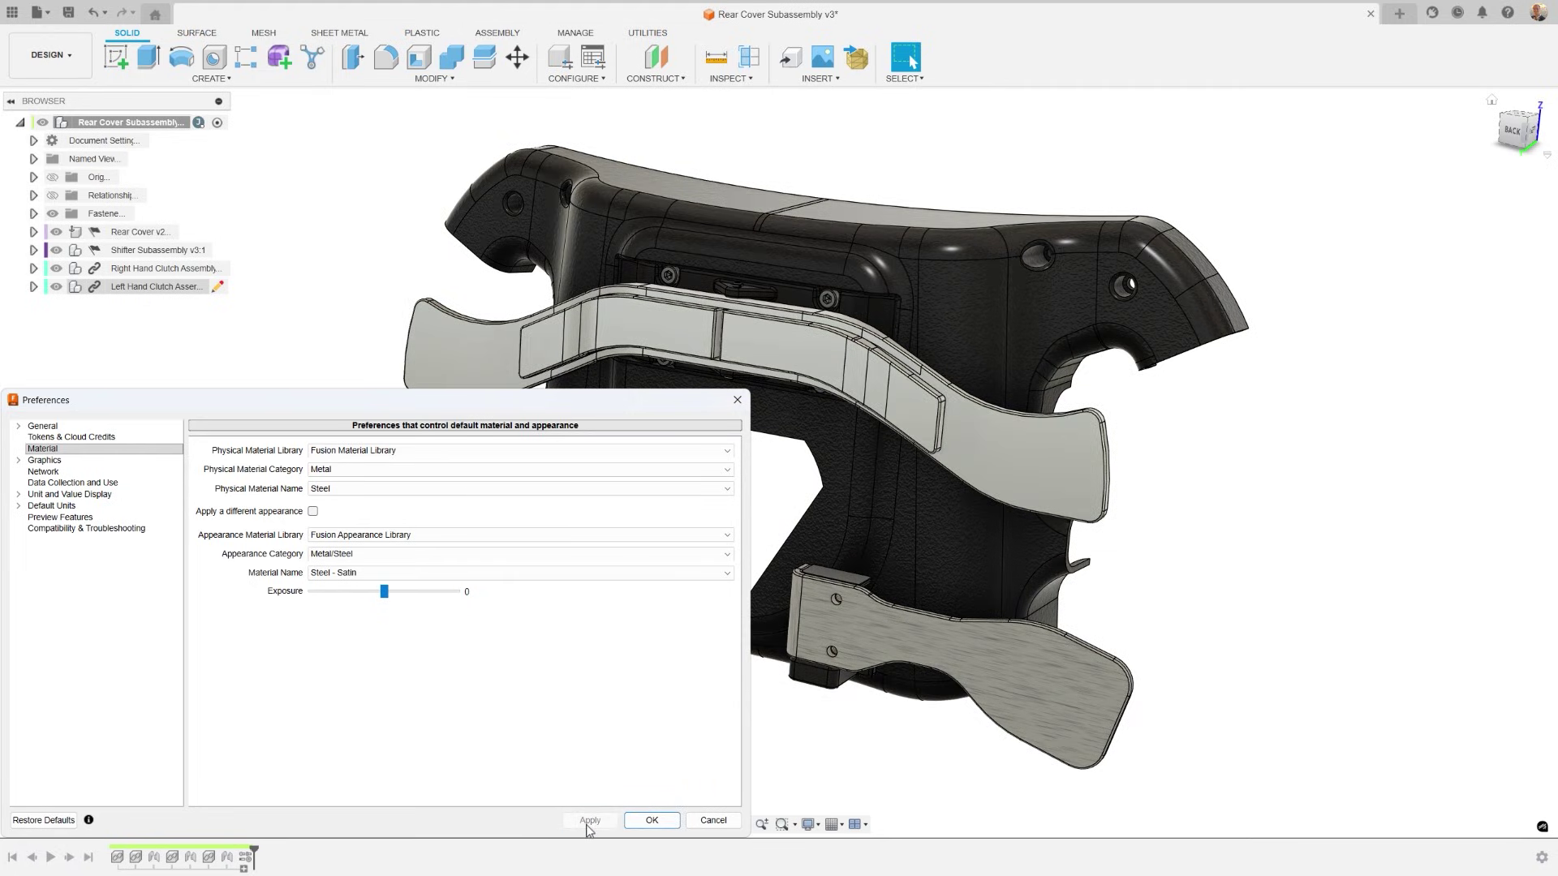
left_click(646, 823)
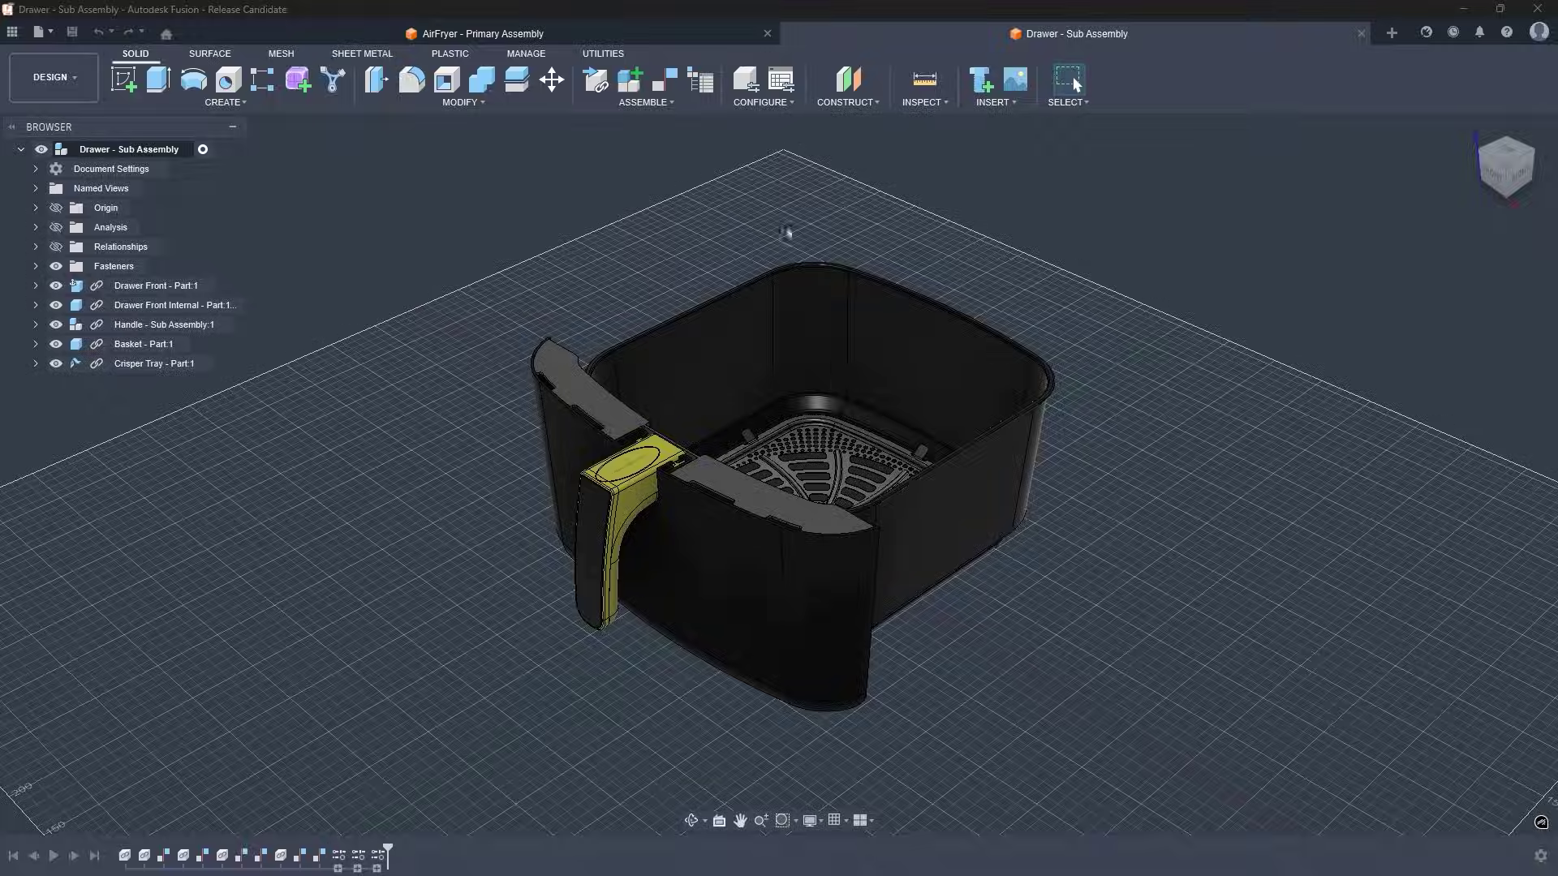
- Open the Drawer - Sub Assembly BOM and add the Physical Mass and Volume columns
left_click(686, 87)
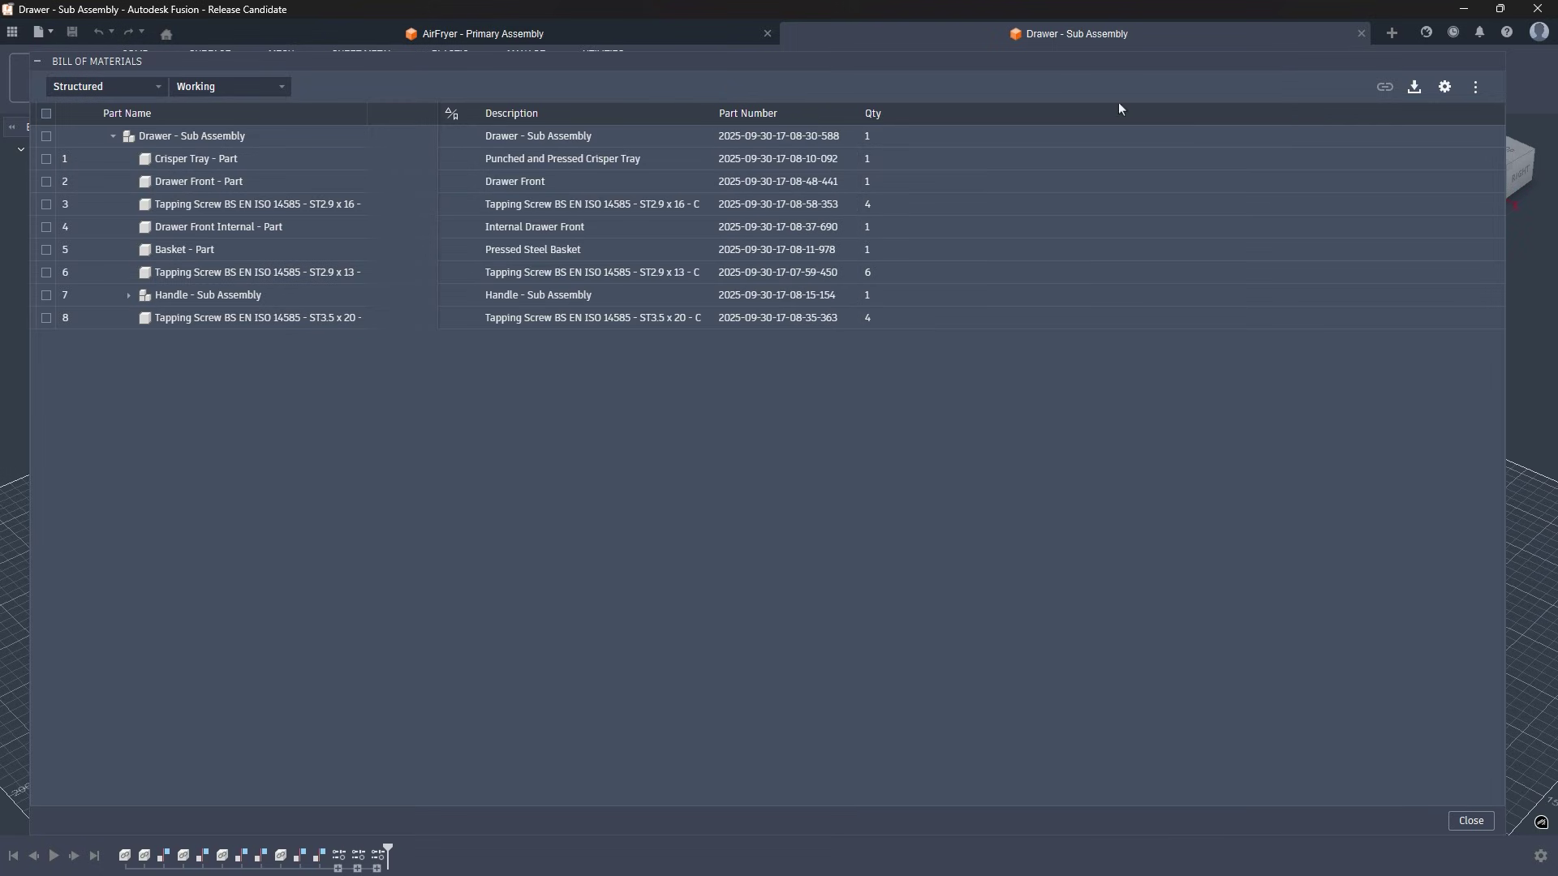
left_click(1445, 89)
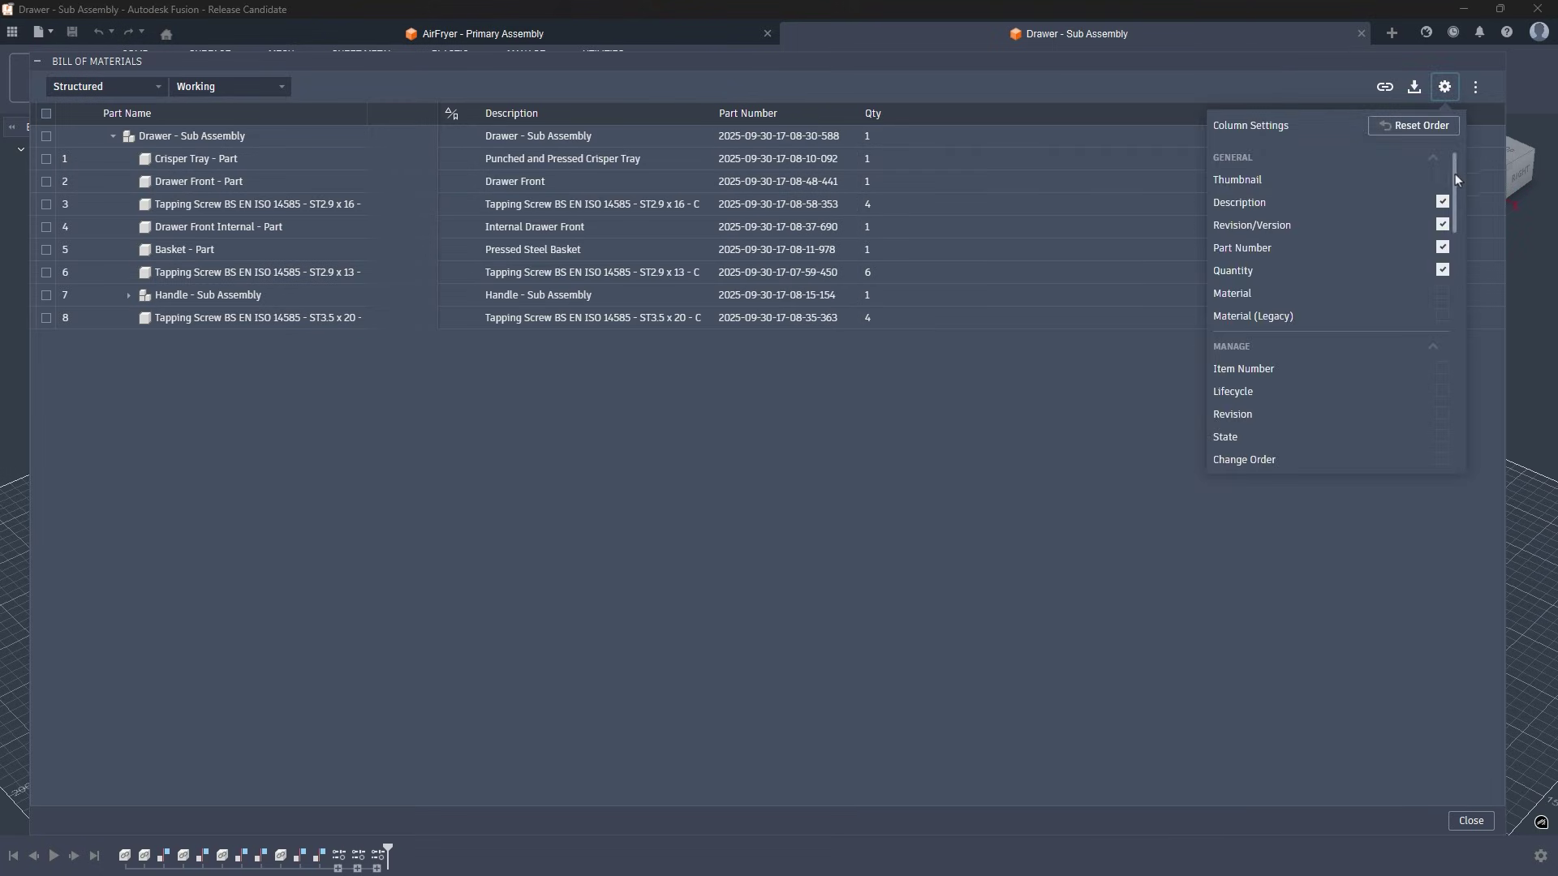
left_click_drag(1454, 173, 1464, 252)
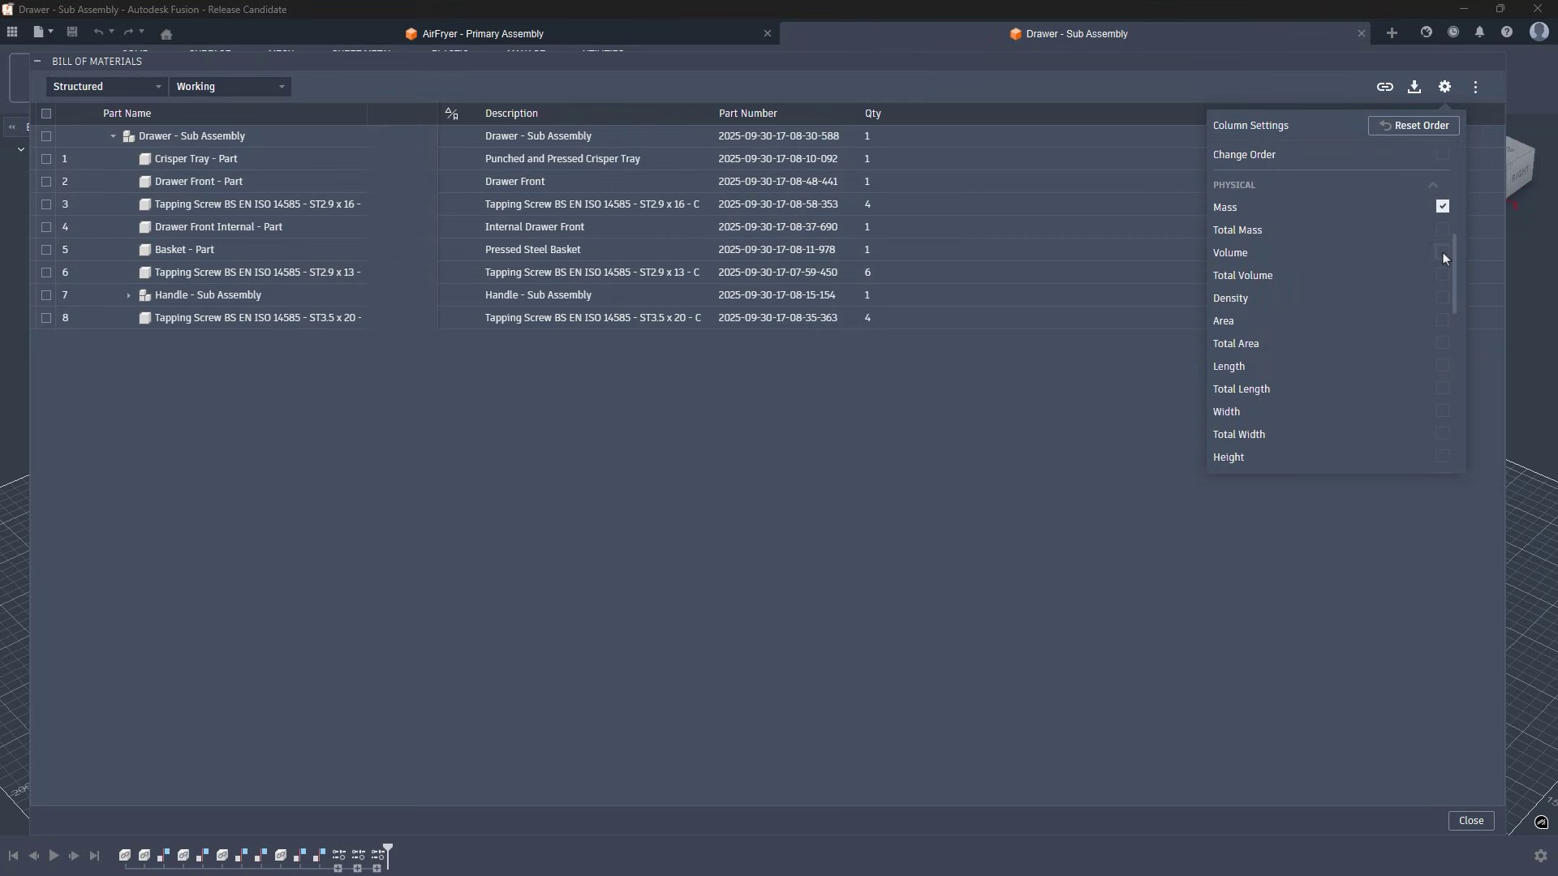
left_click(1092, 497)
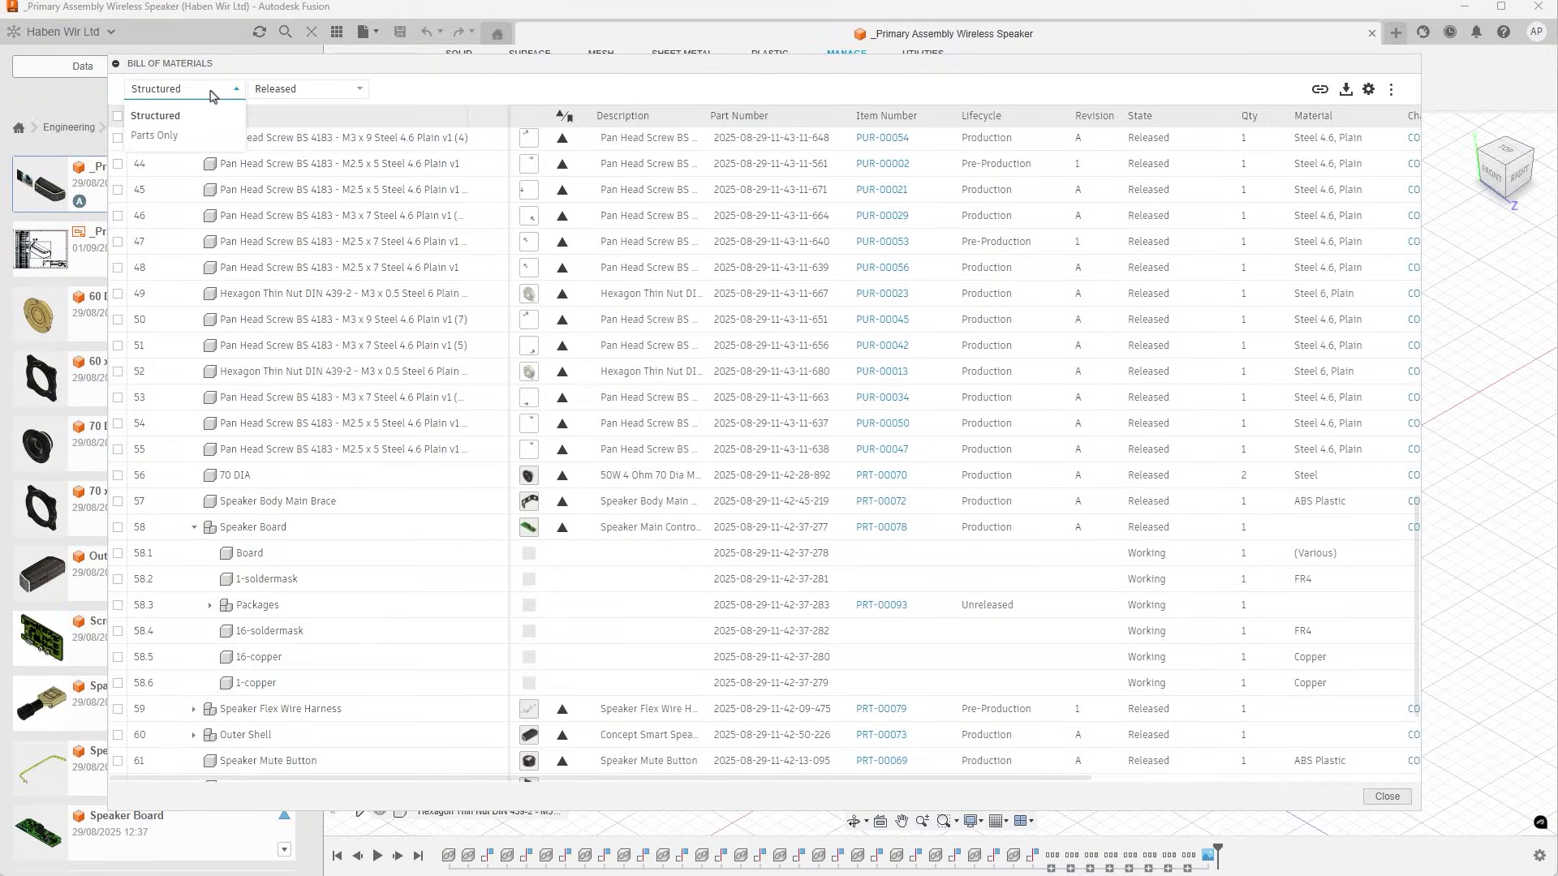
- Show the wireless speaker BOM as Parts Only and approve the P0199 Air Fryer Product Launch project
left_click(154, 135)
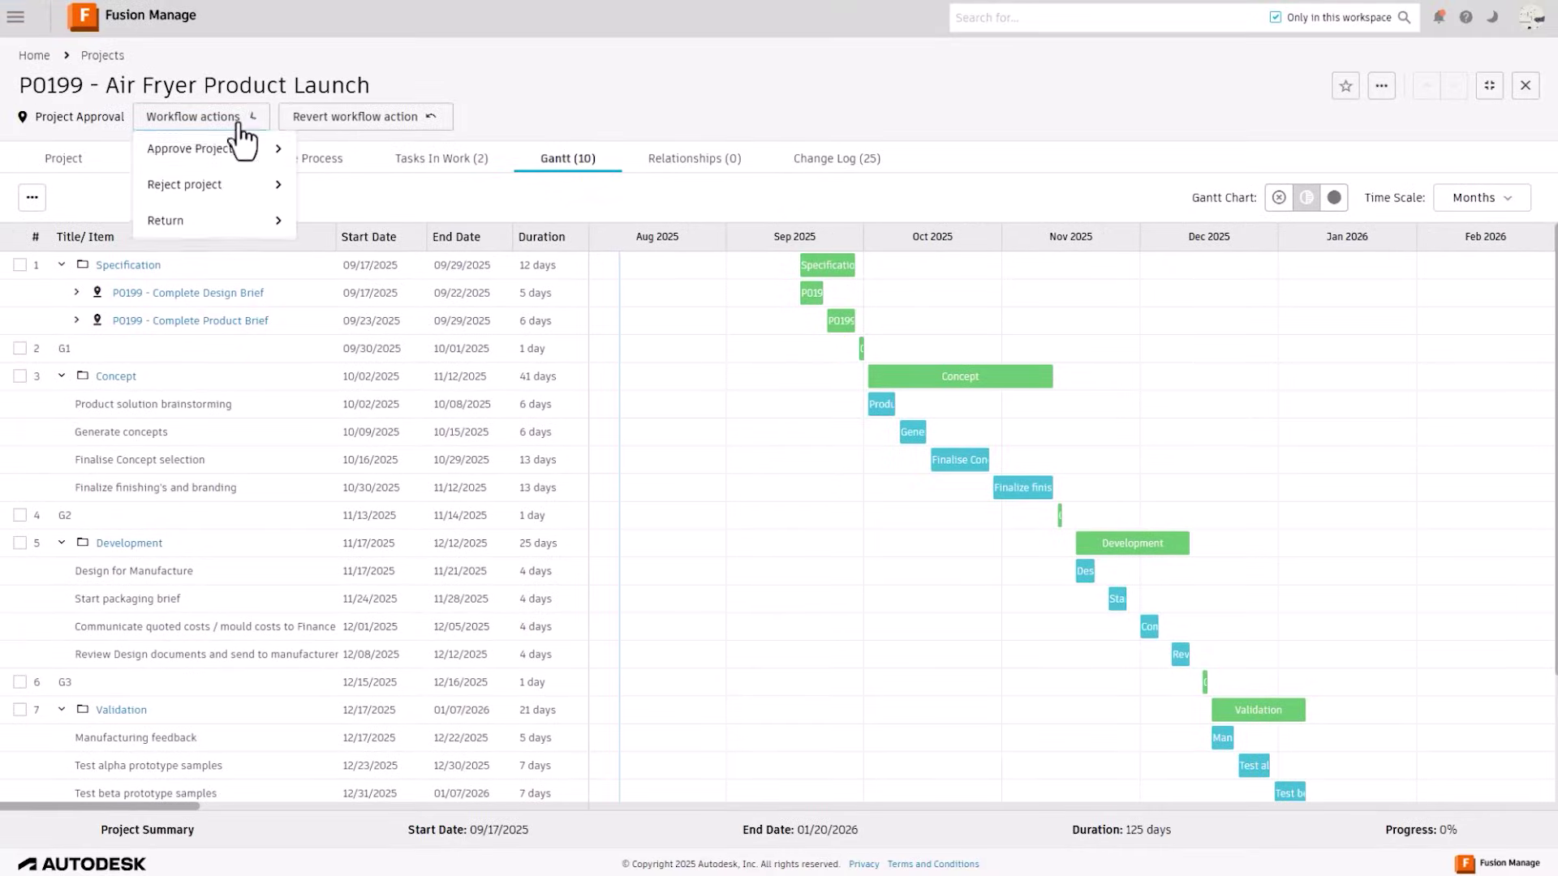
left_click(235, 155)
left_click(336, 368)
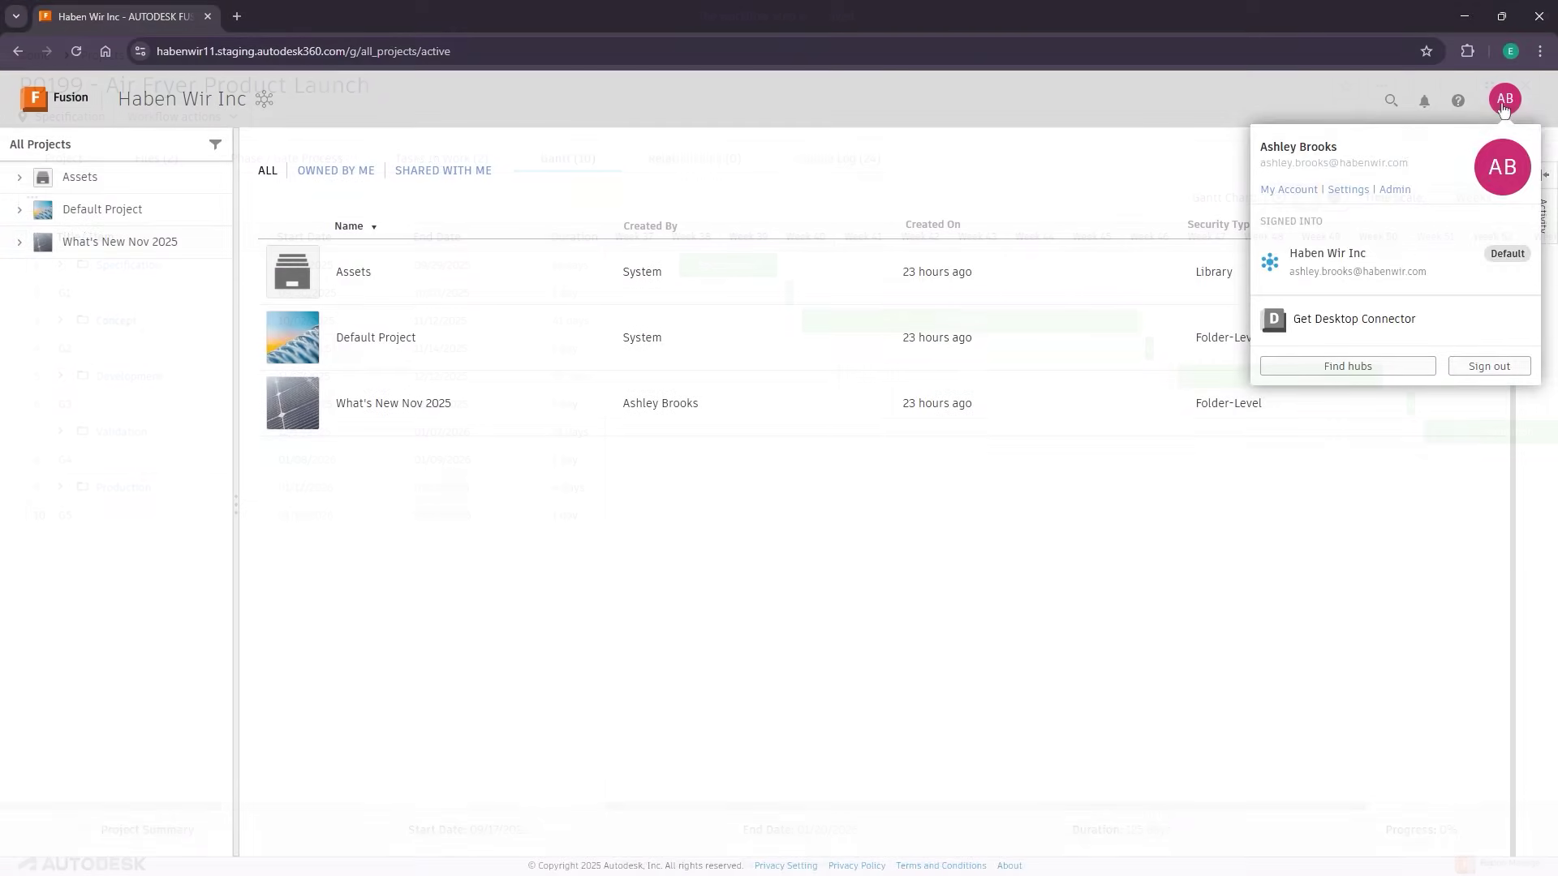
left_click(1396, 195)
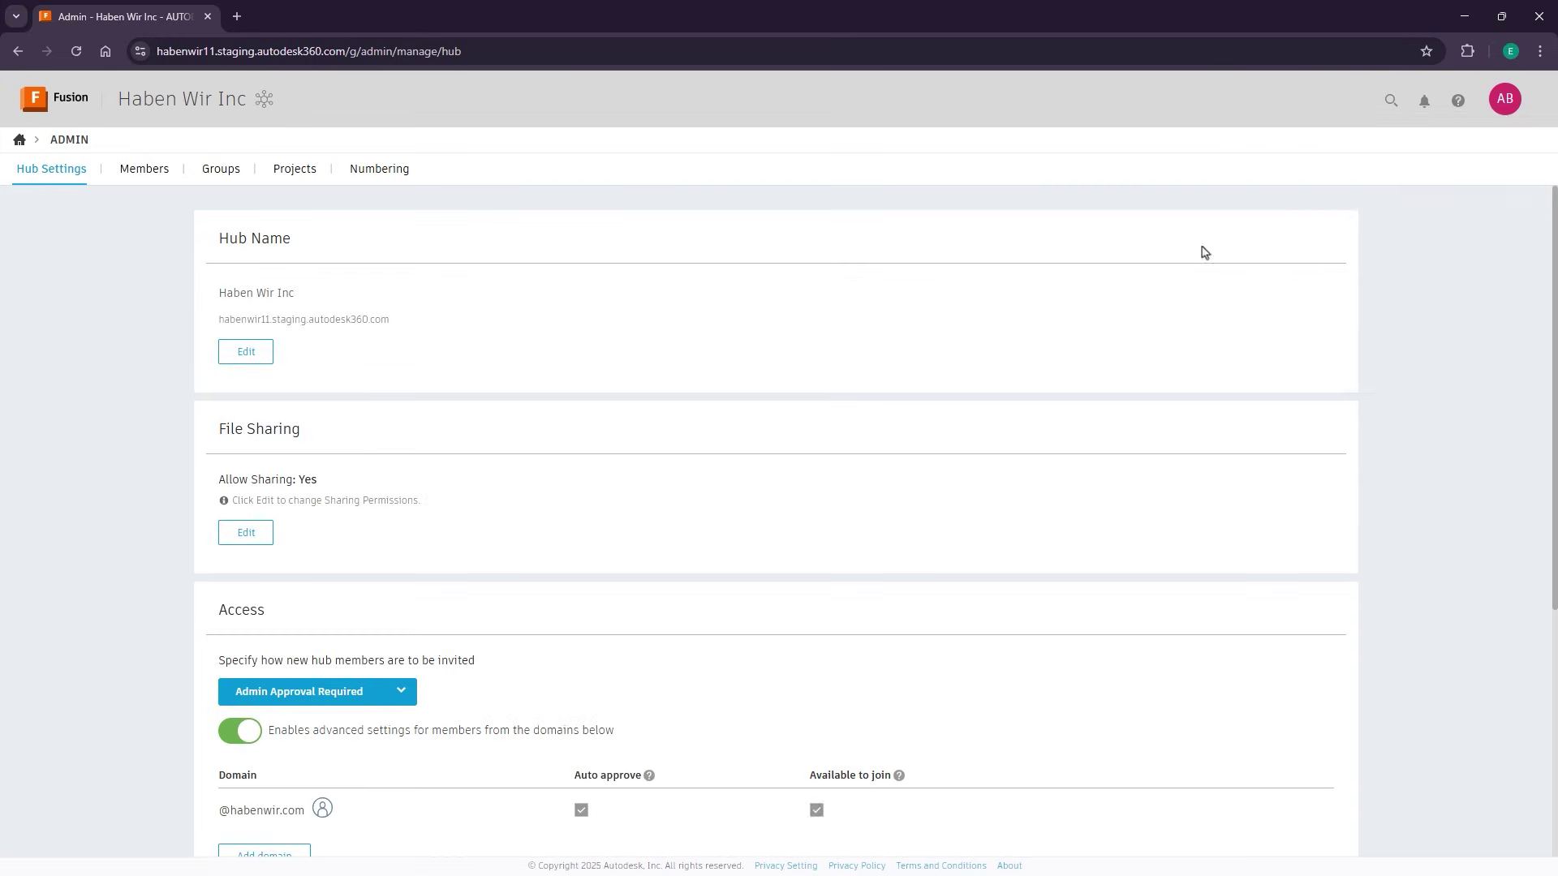
- Review the hub members and the Everyone group in the admin settings
left_click(143, 170)
left_click(412, 377)
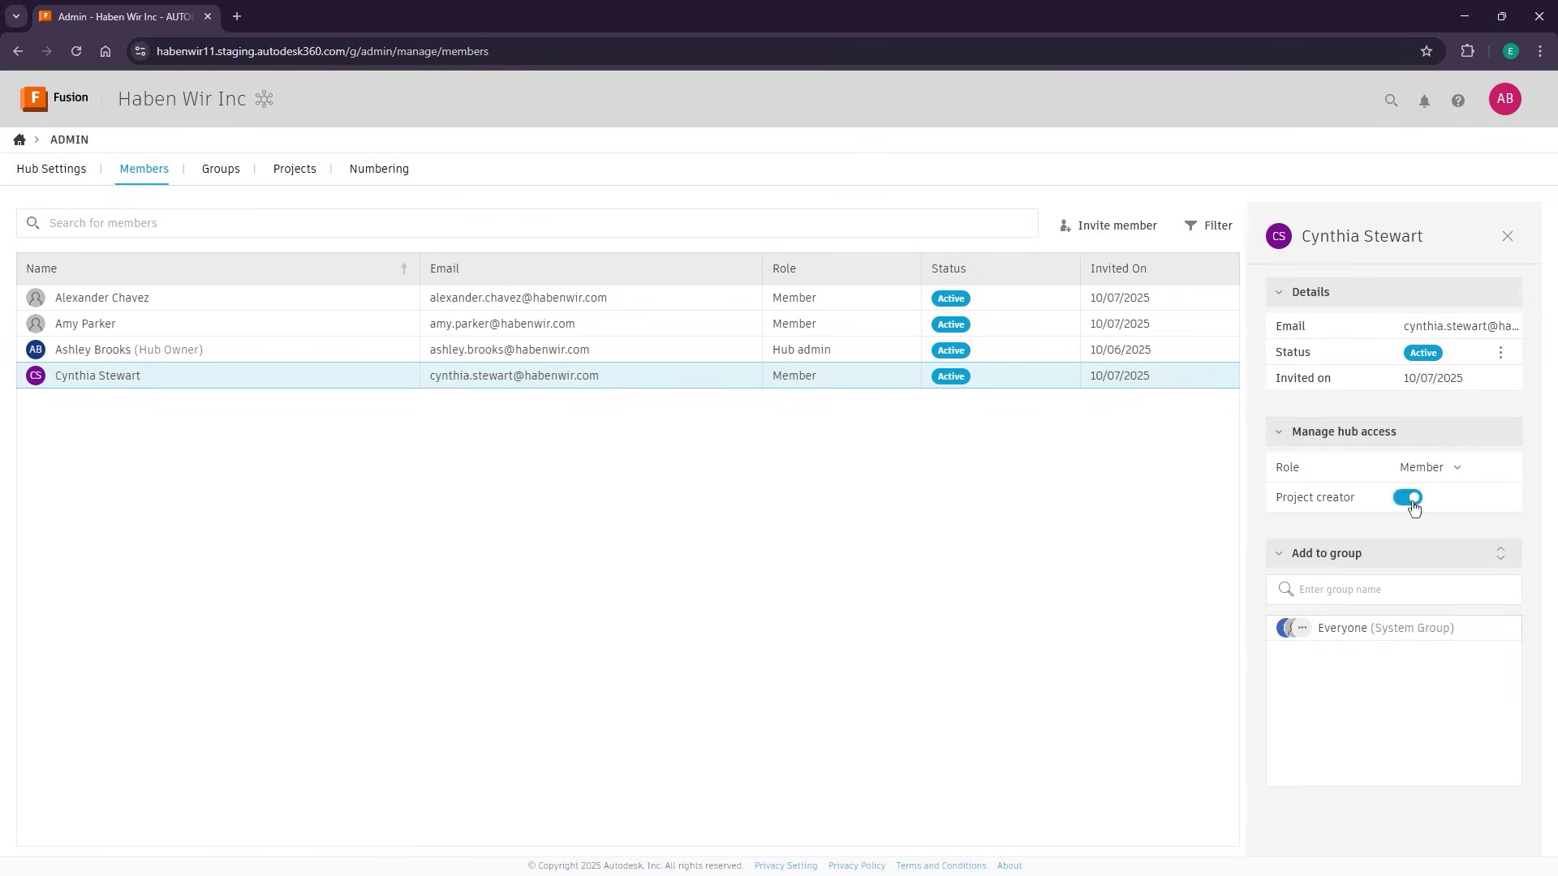
left_click(216, 167)
left_click(977, 318)
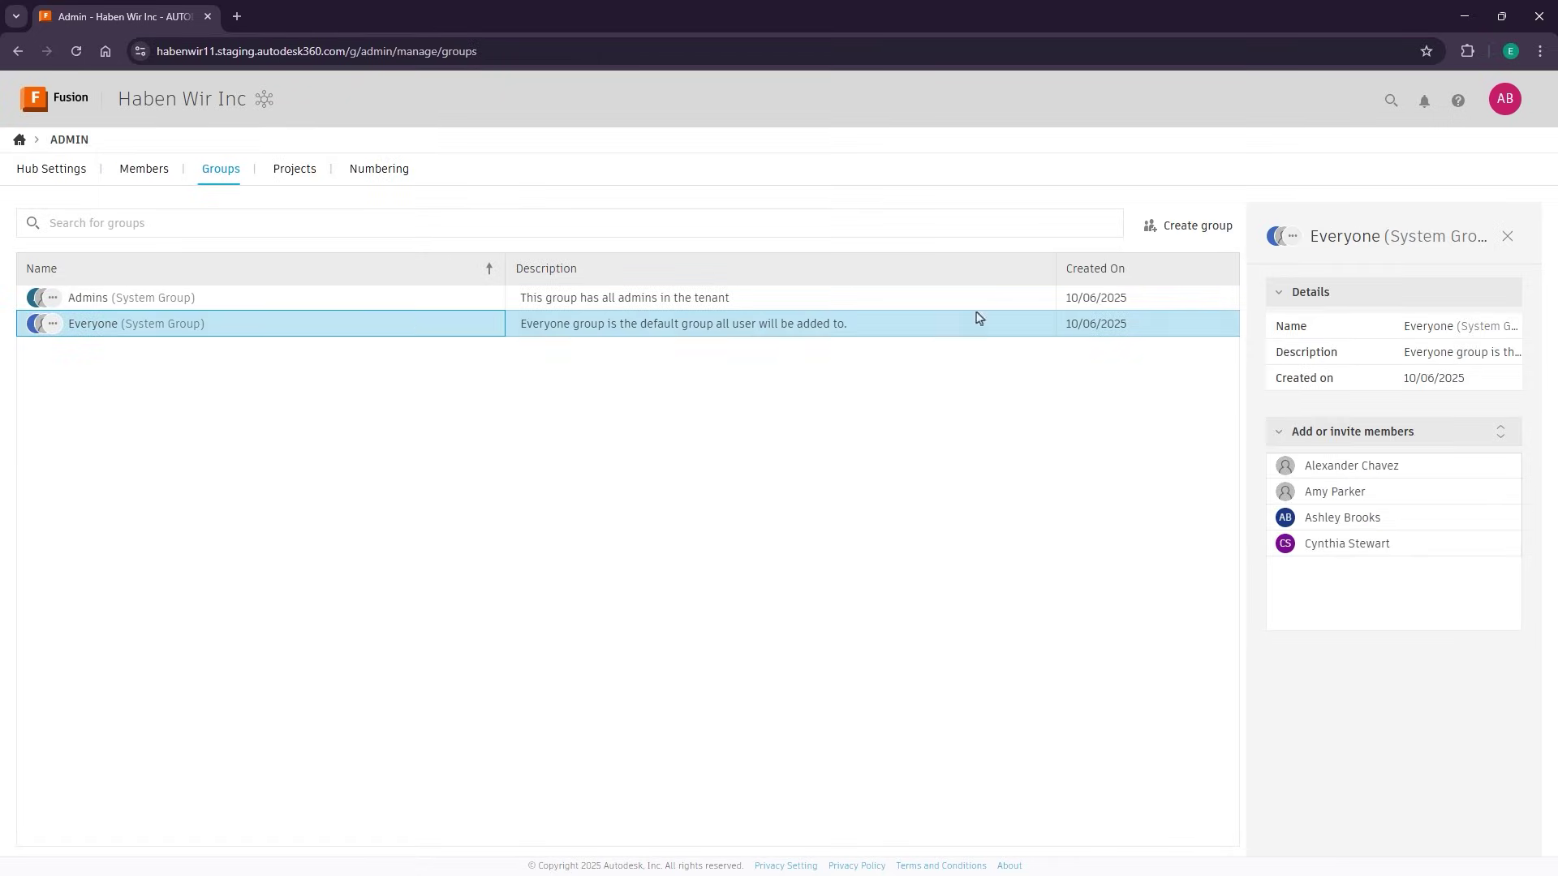
- Create an 'Engineering' group described 'For engineers' with one hub member added
left_click(1196, 222)
type("Engineering")
key("Tab")
type("For engineers")
left_click(543, 447)
type("cy")
left_click(138, 611)
left_click(1458, 759)
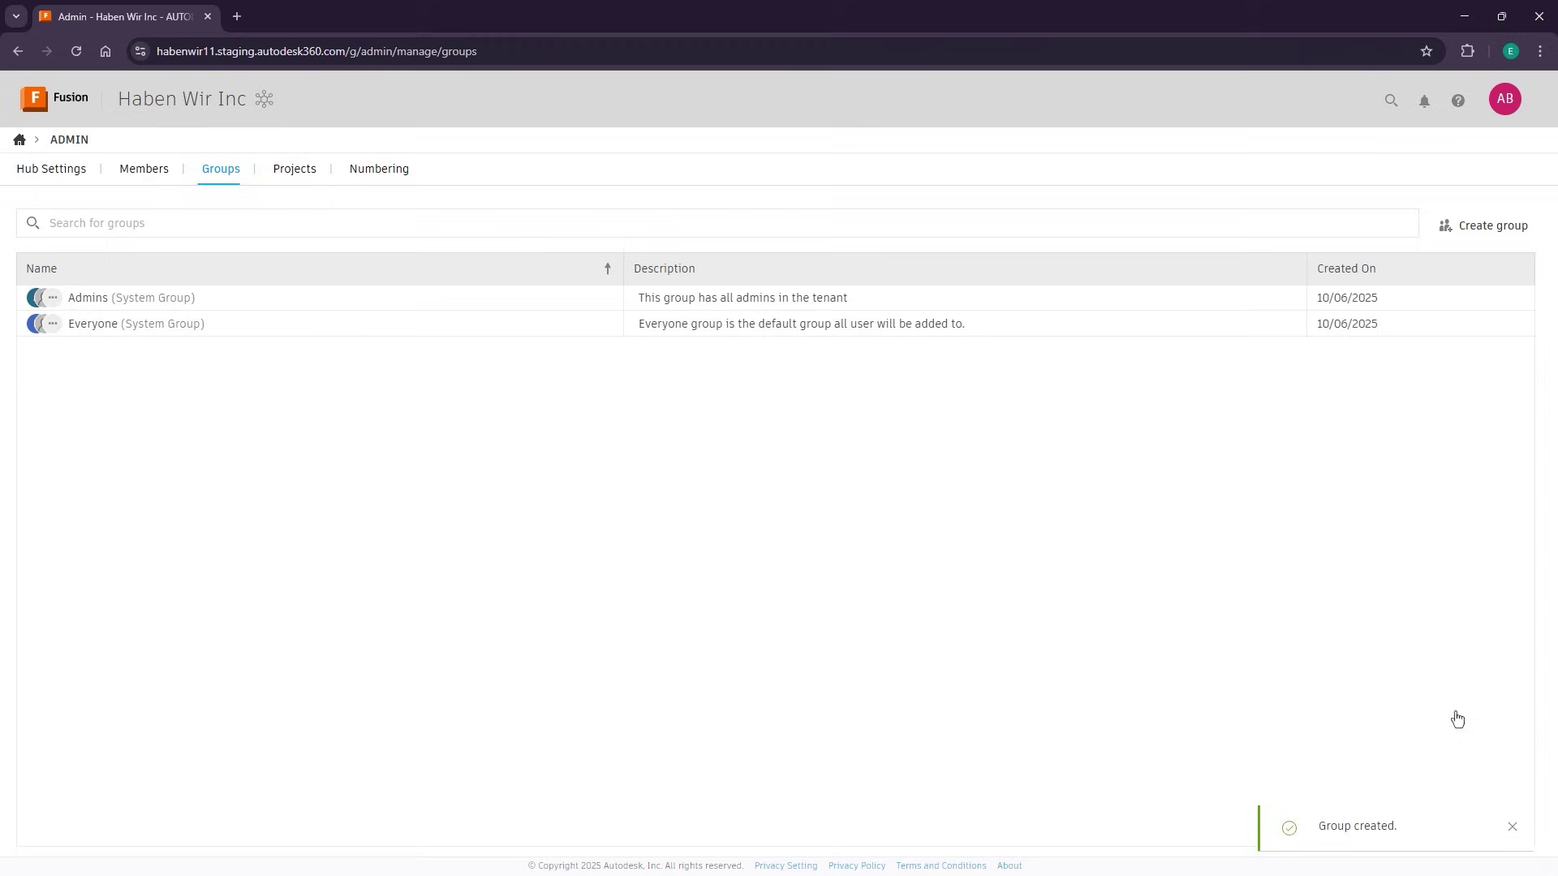
- Add the Engineering group to the What's New Nov 2025 project with Editor access
left_click(174, 243)
left_click(444, 171)
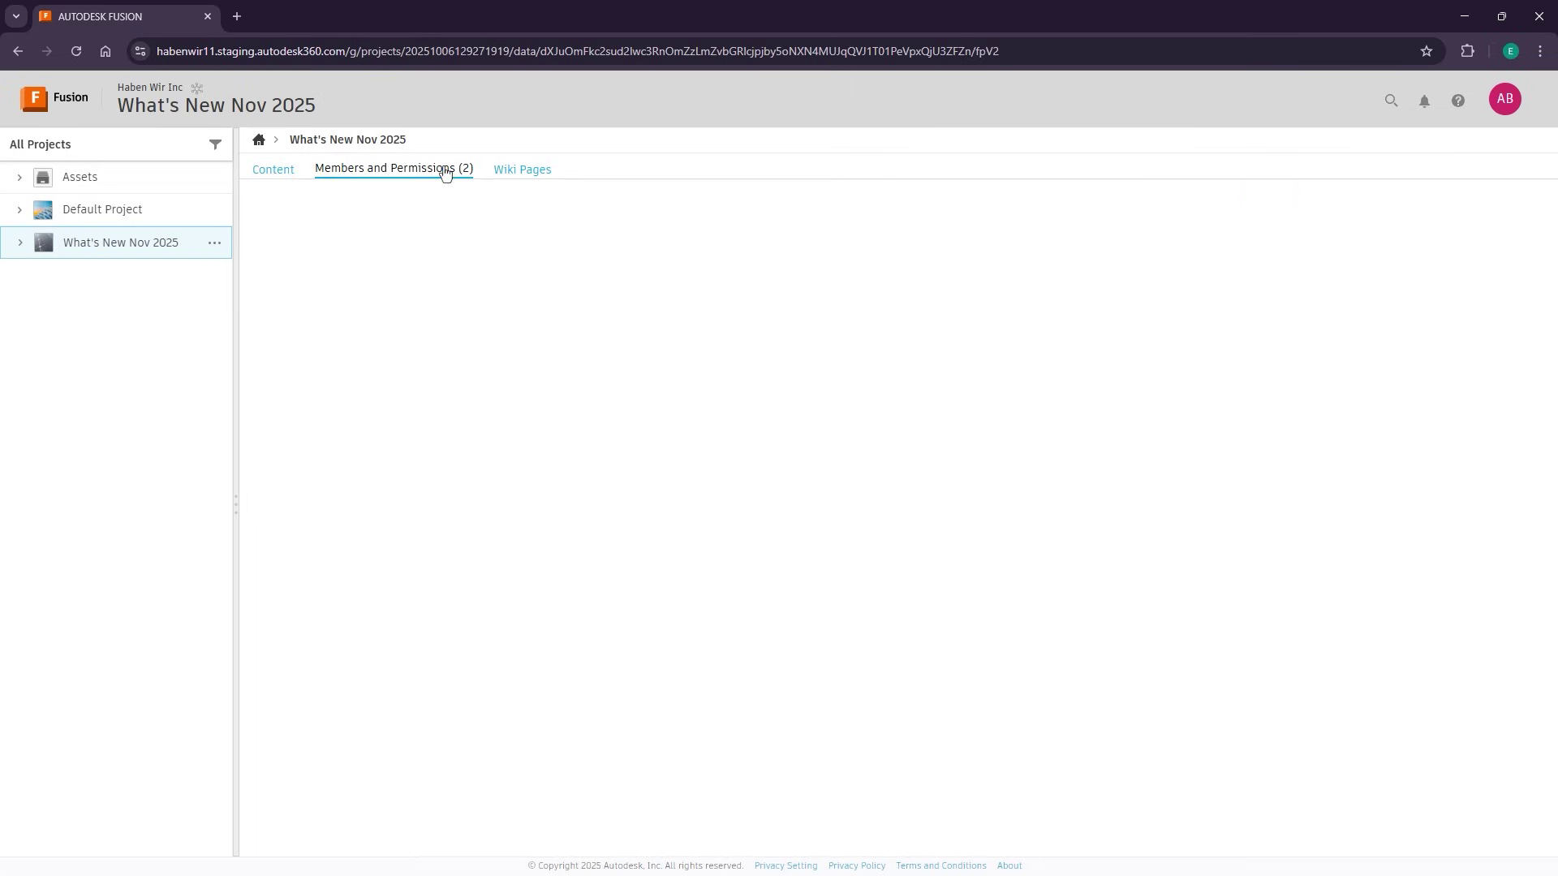
left_click(702, 260)
left_click(369, 347)
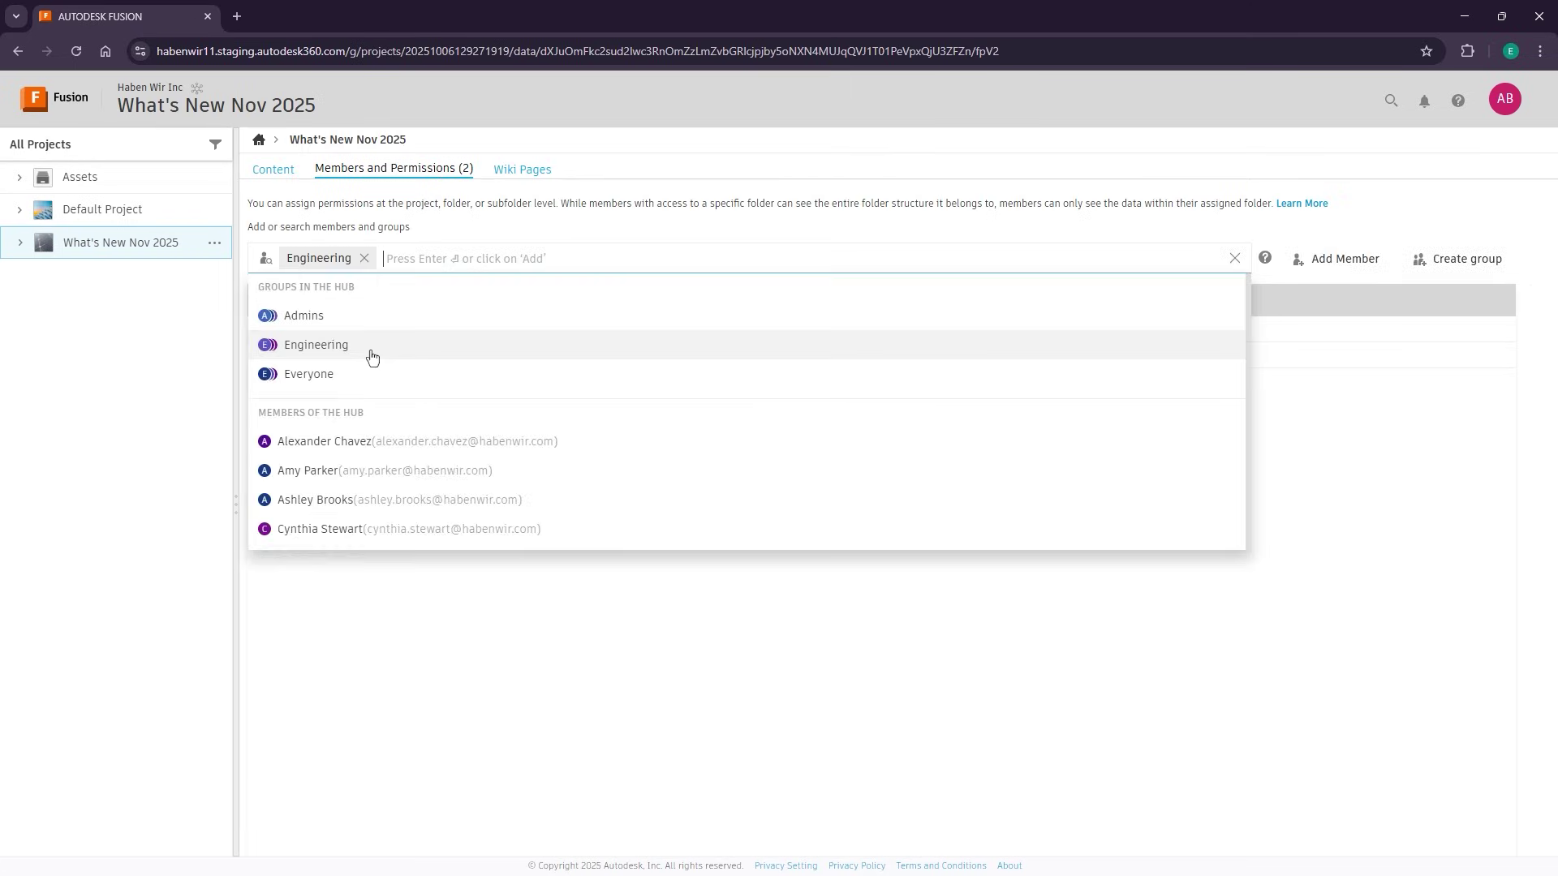
left_click(879, 410)
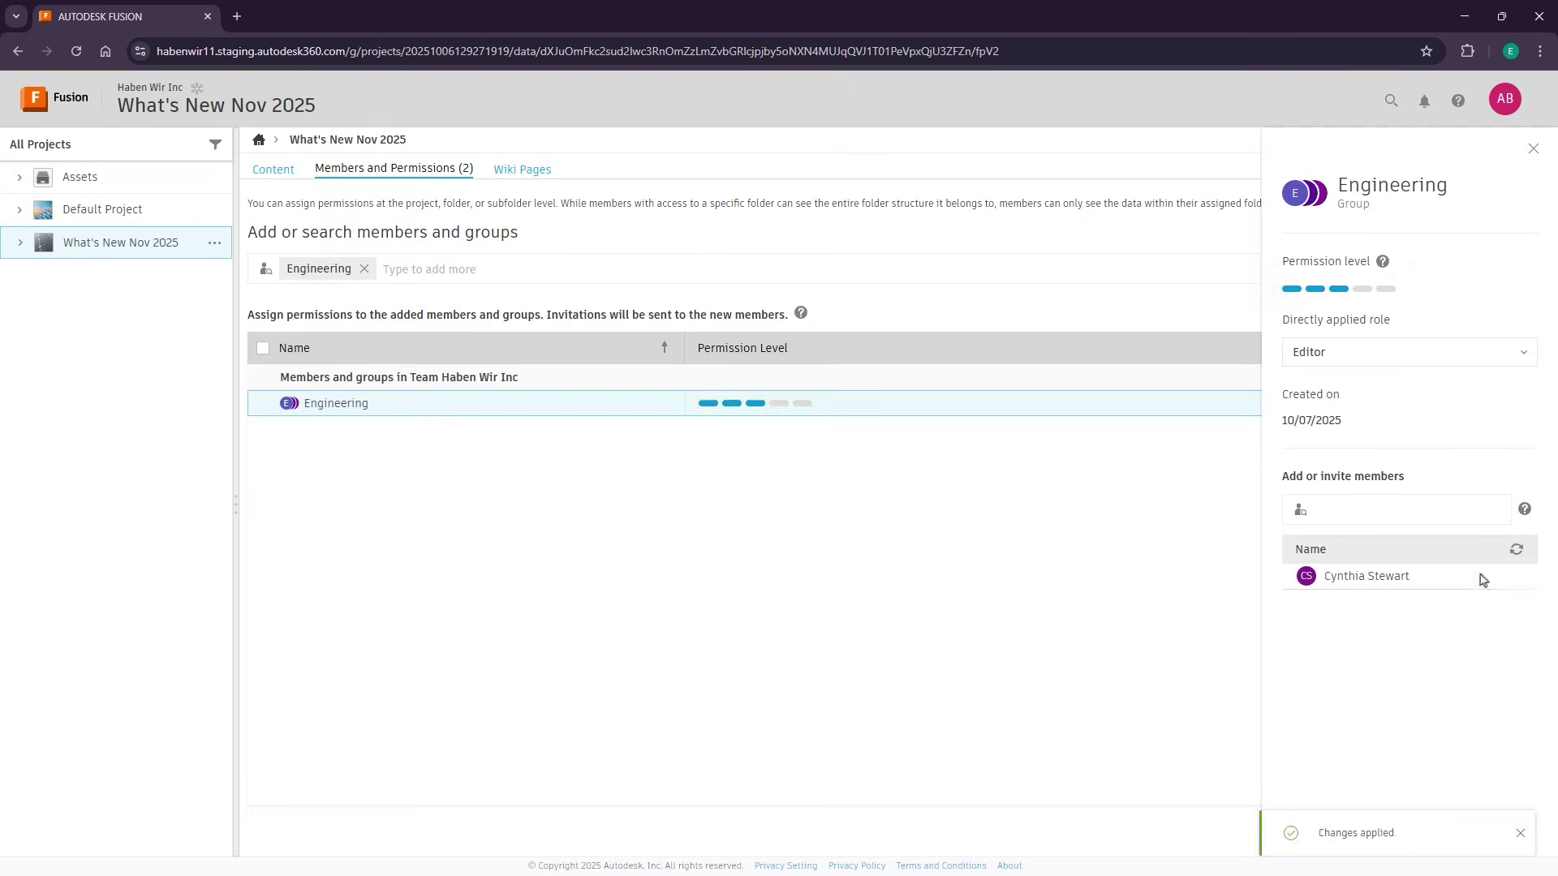
left_click(1473, 841)
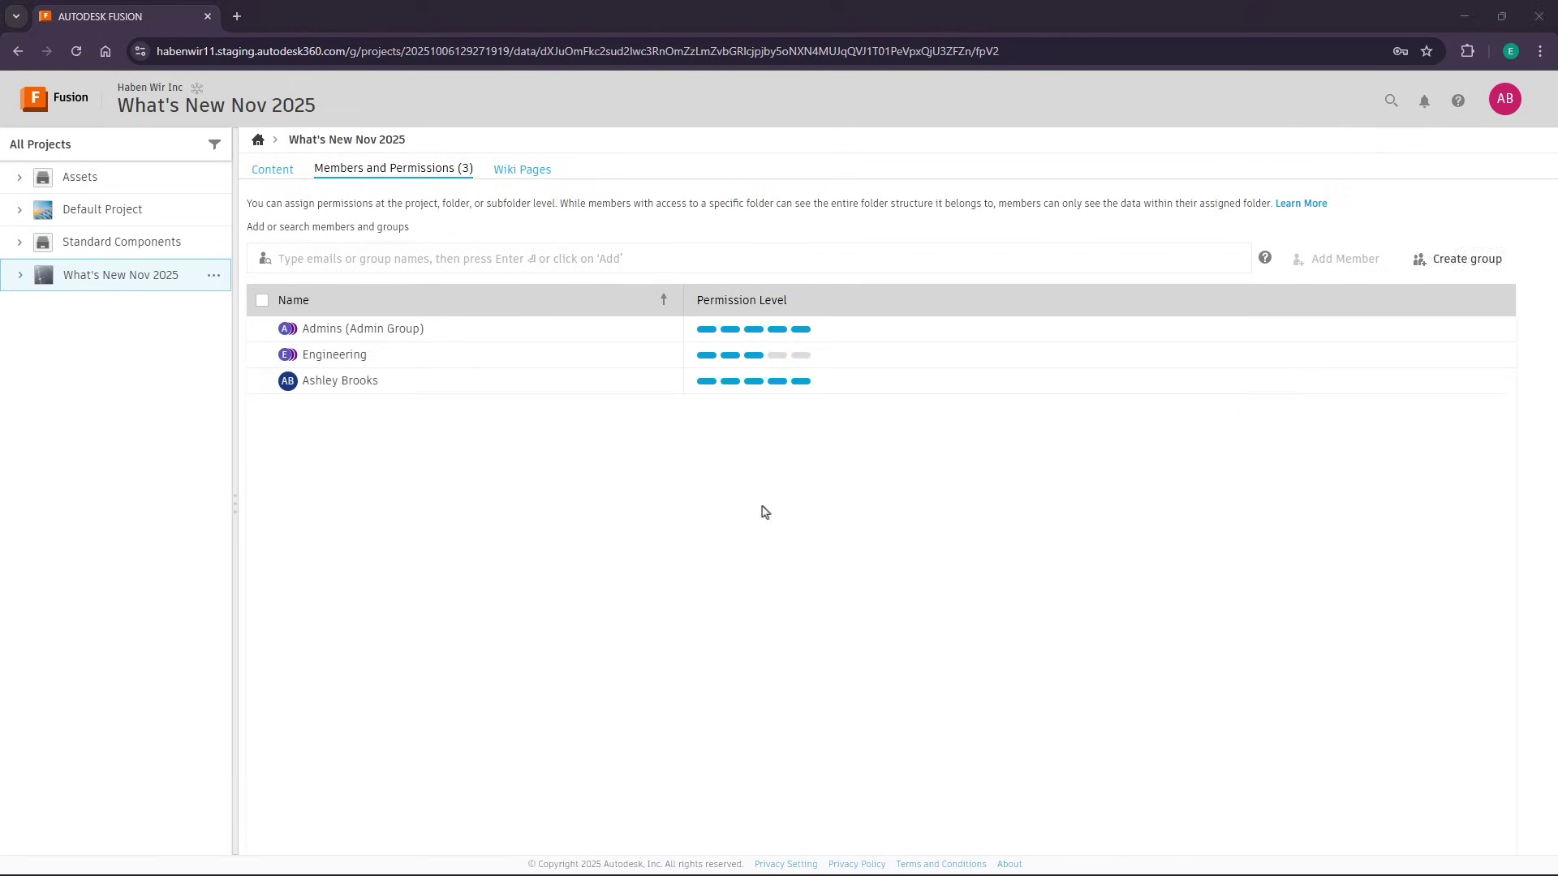
left_click(462, 365)
left_click(1370, 519)
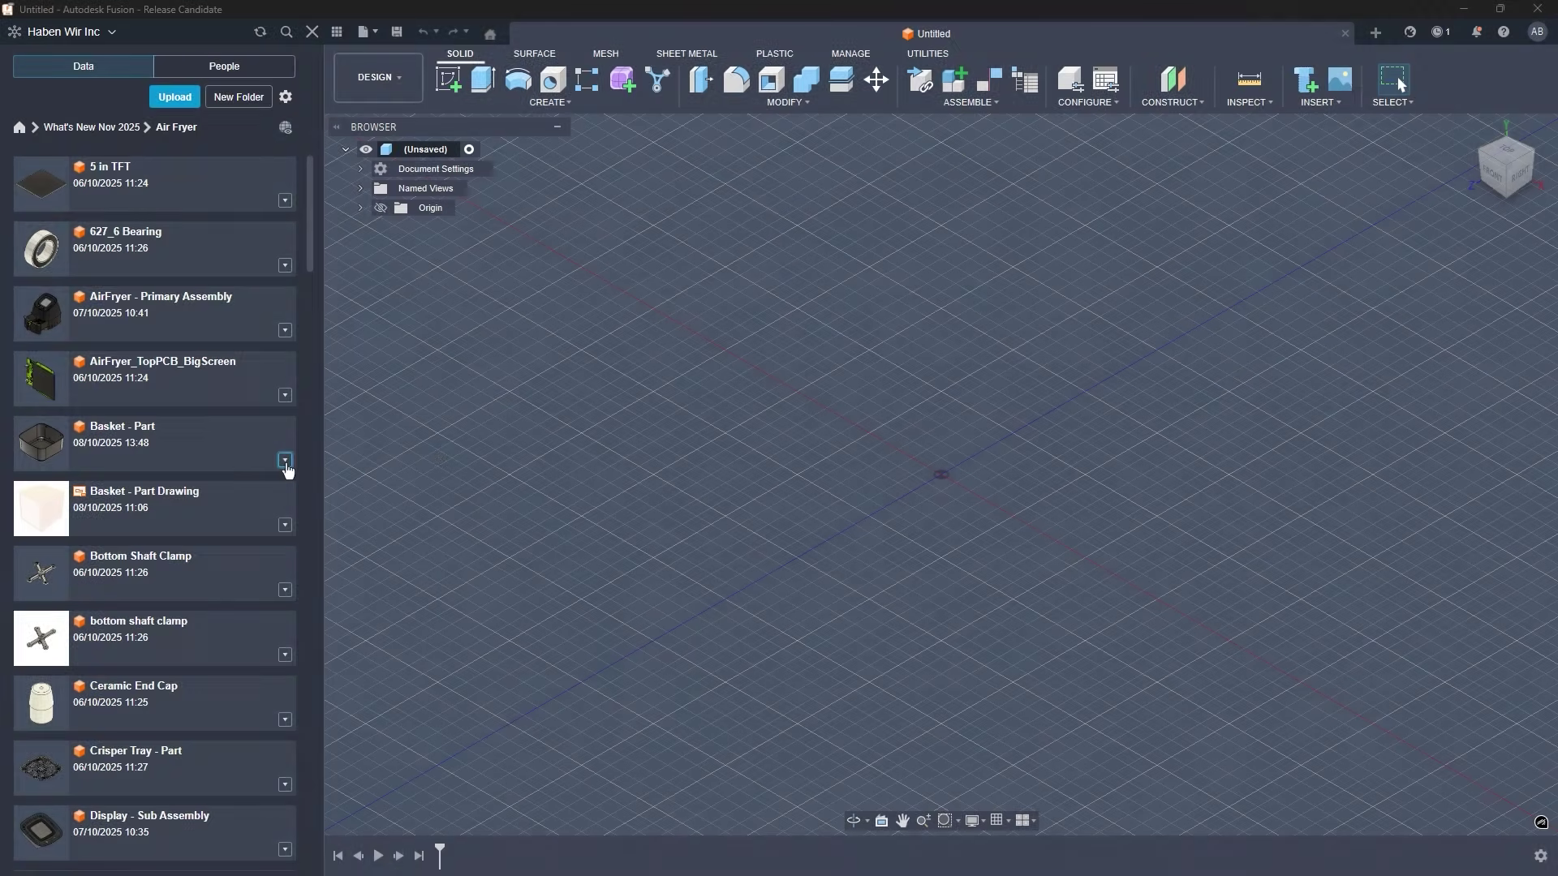
- Check Basket - Part's Used In references, then move it to the trash and confirm
left_click(285, 460)
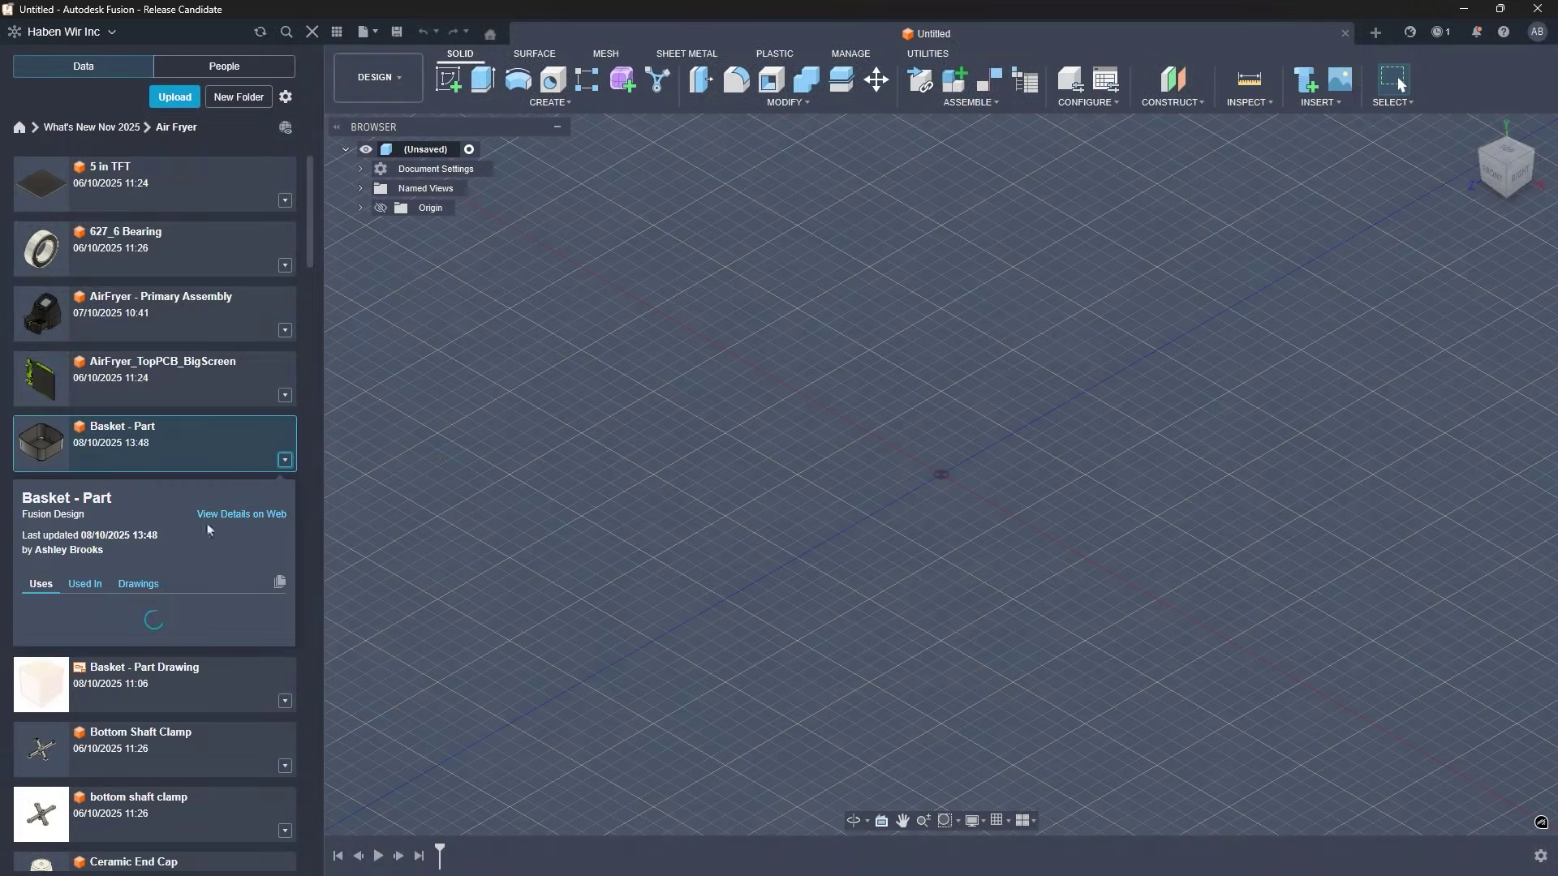
left_click(86, 588)
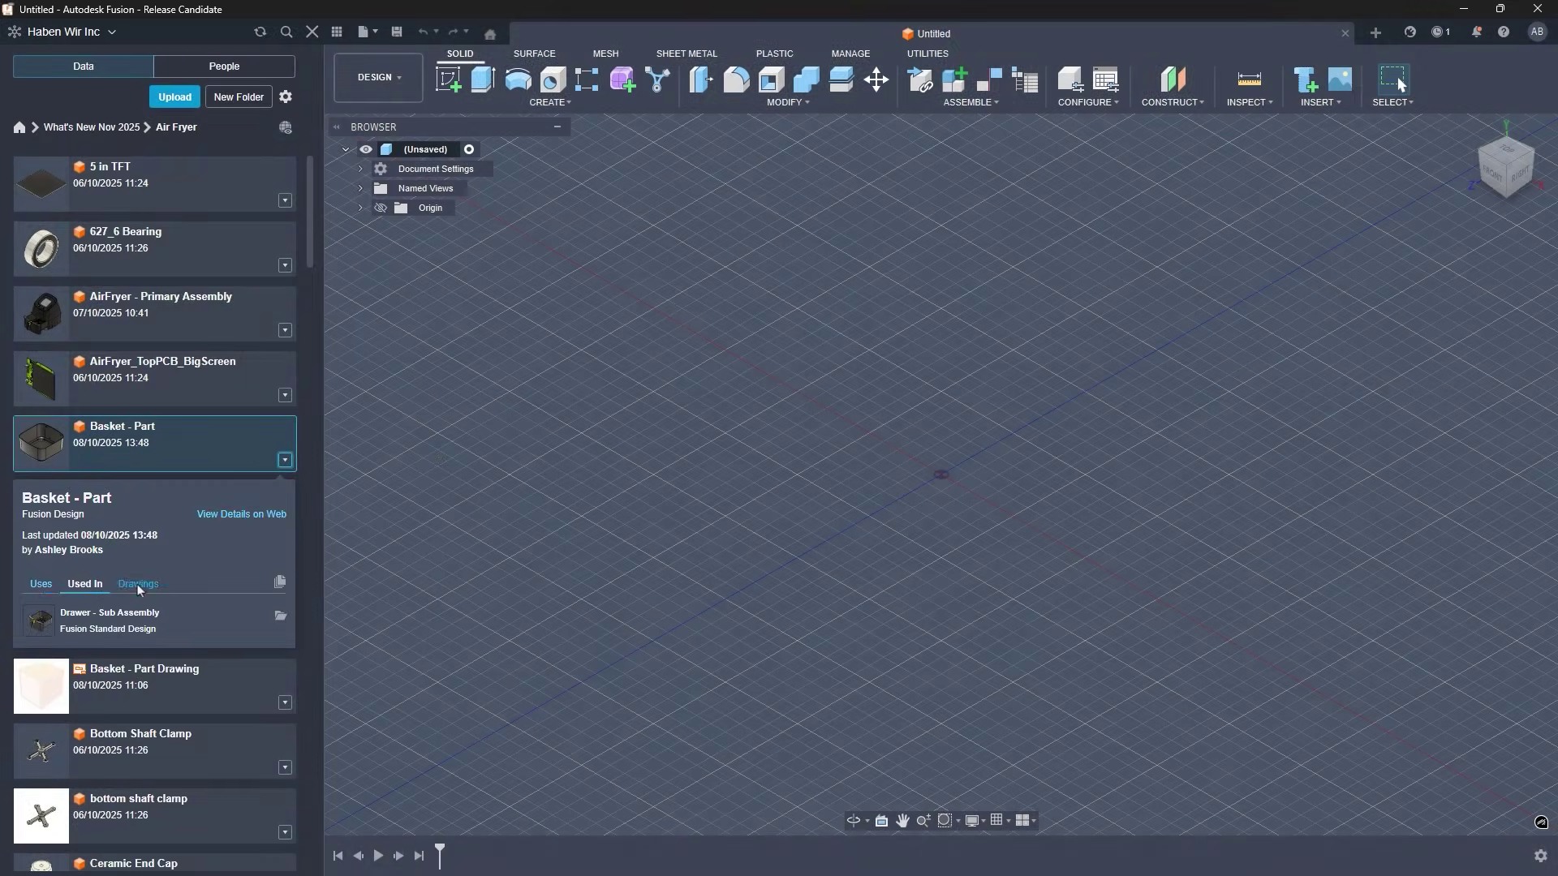
right_click(174, 444)
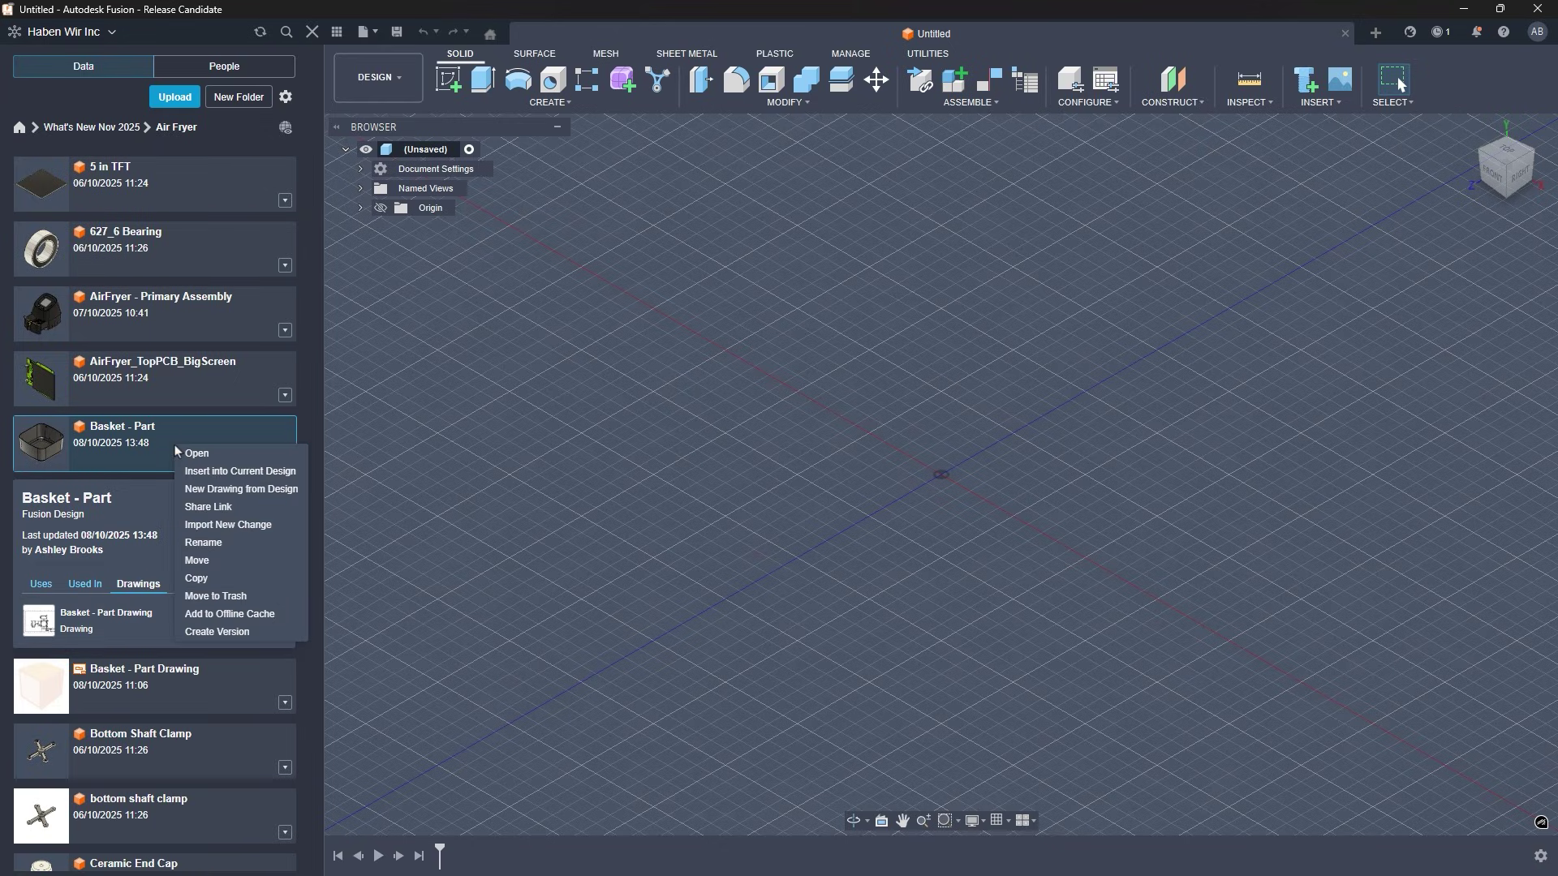
left_click(236, 595)
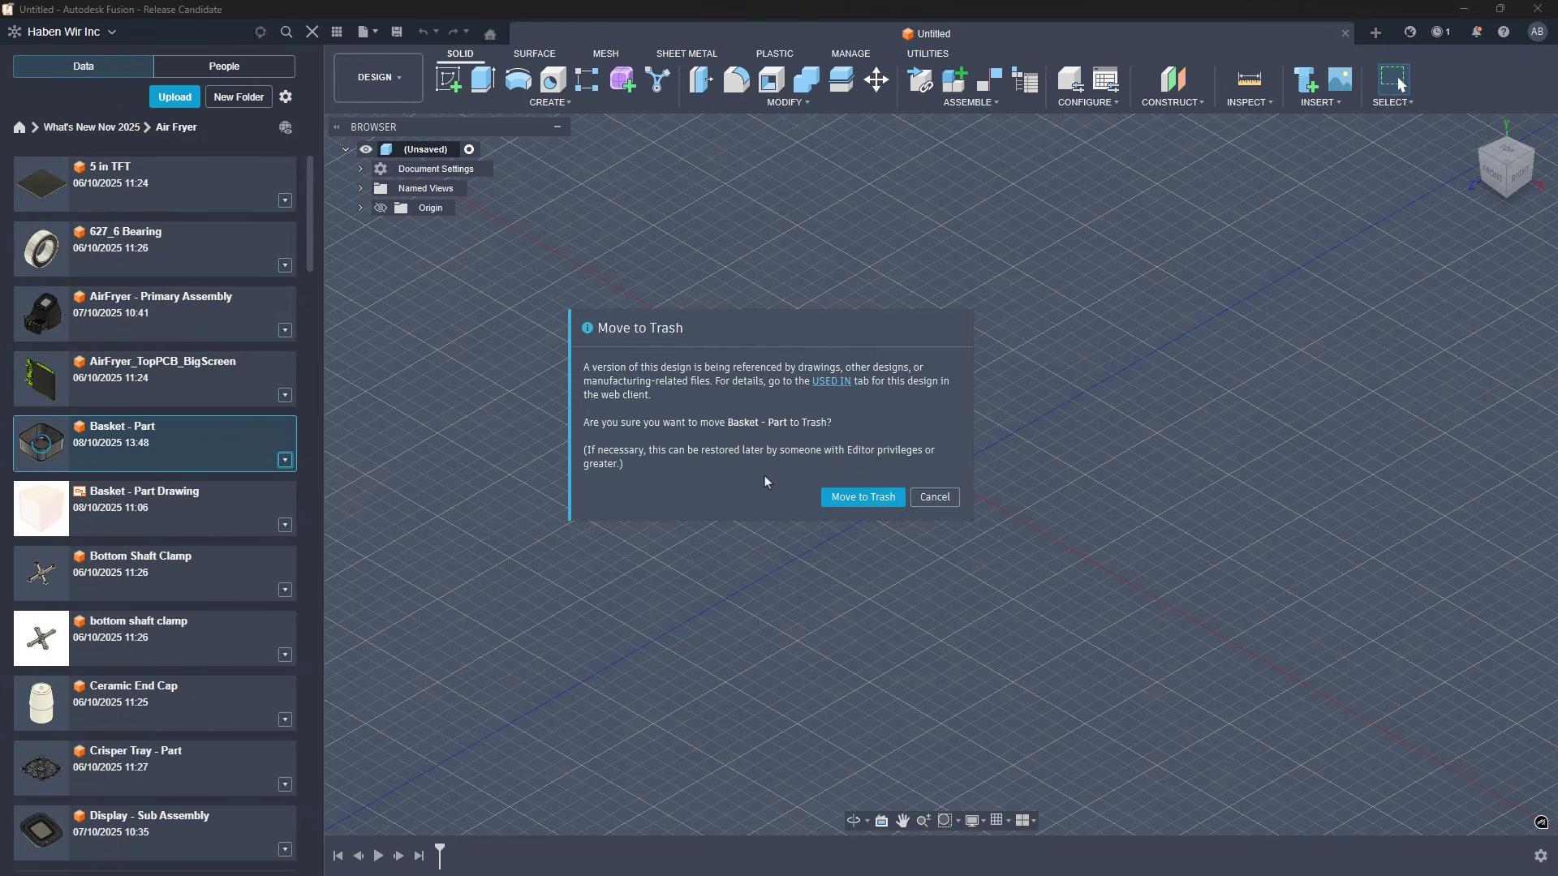
left_click(870, 500)
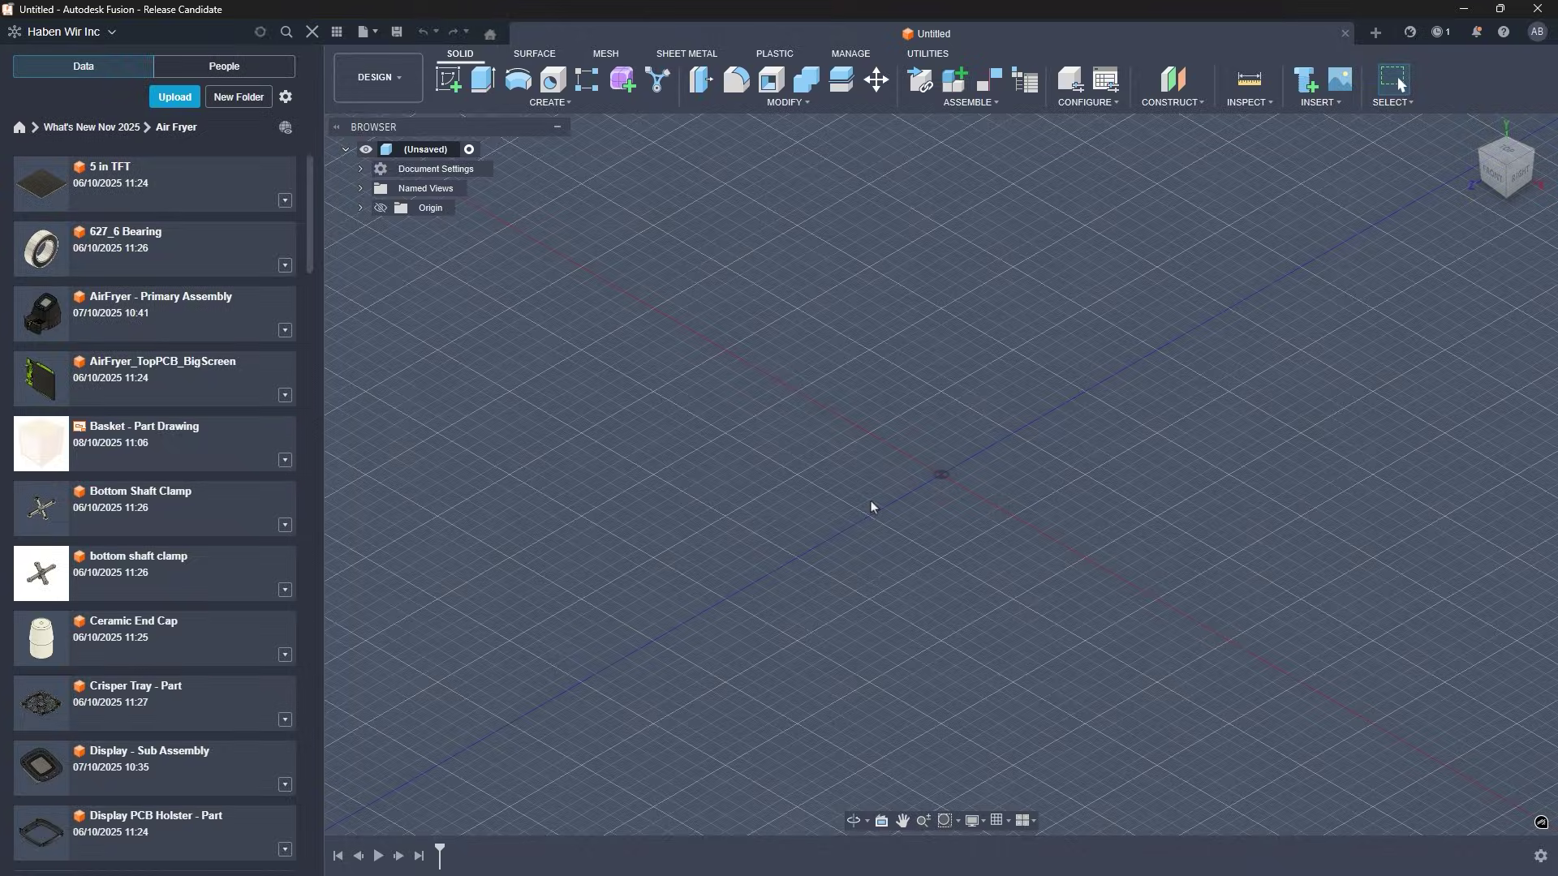
key("alt+Tab")
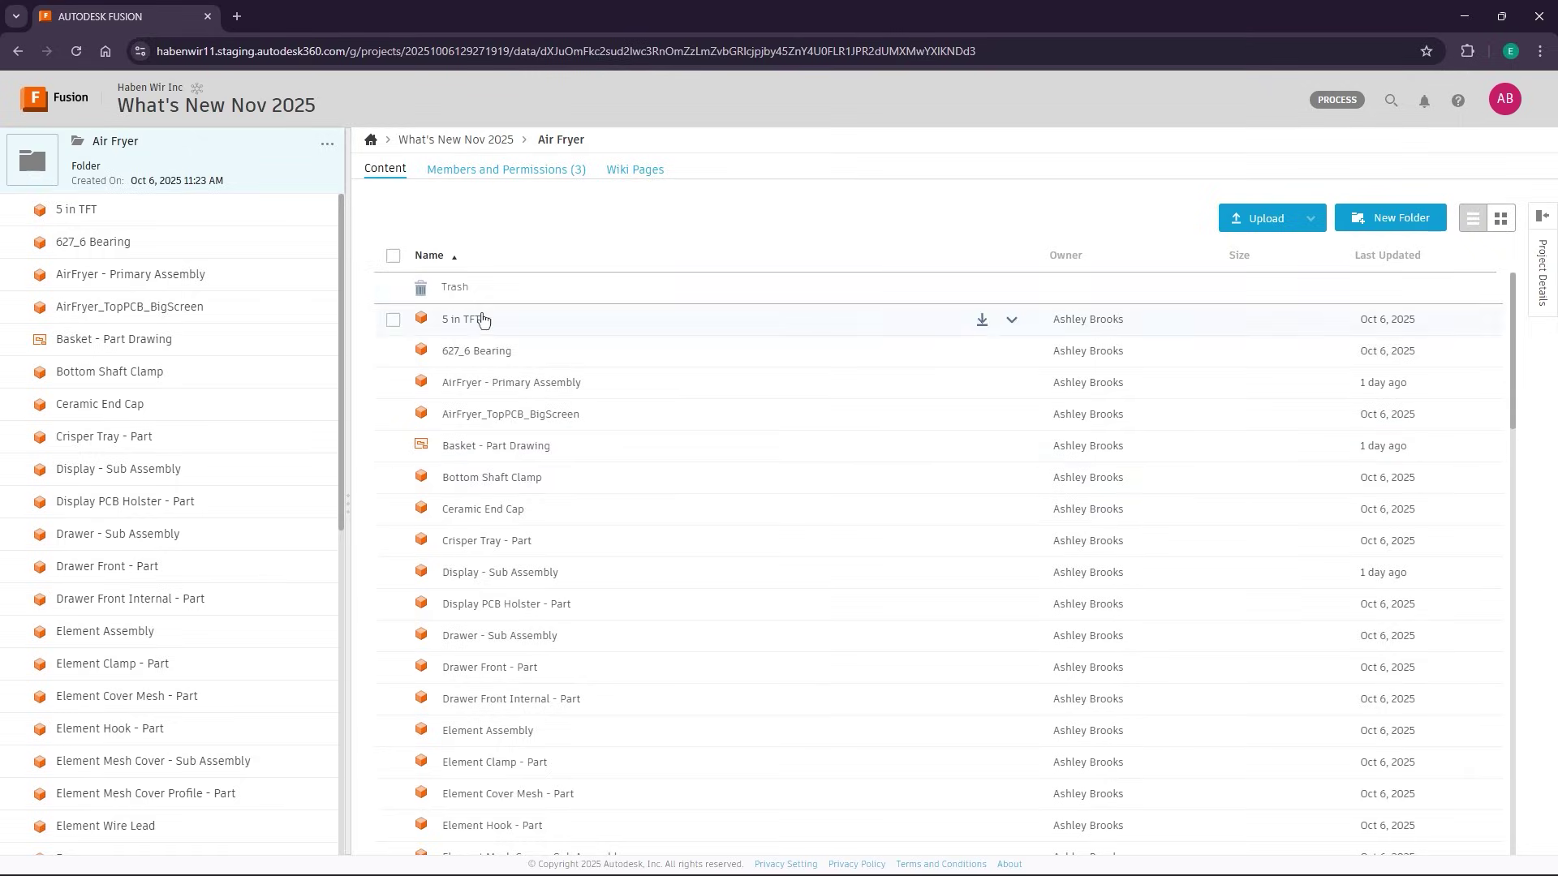
- Open the Air Fryer folder's Trash to find Basket - Part
left_click(460, 288)
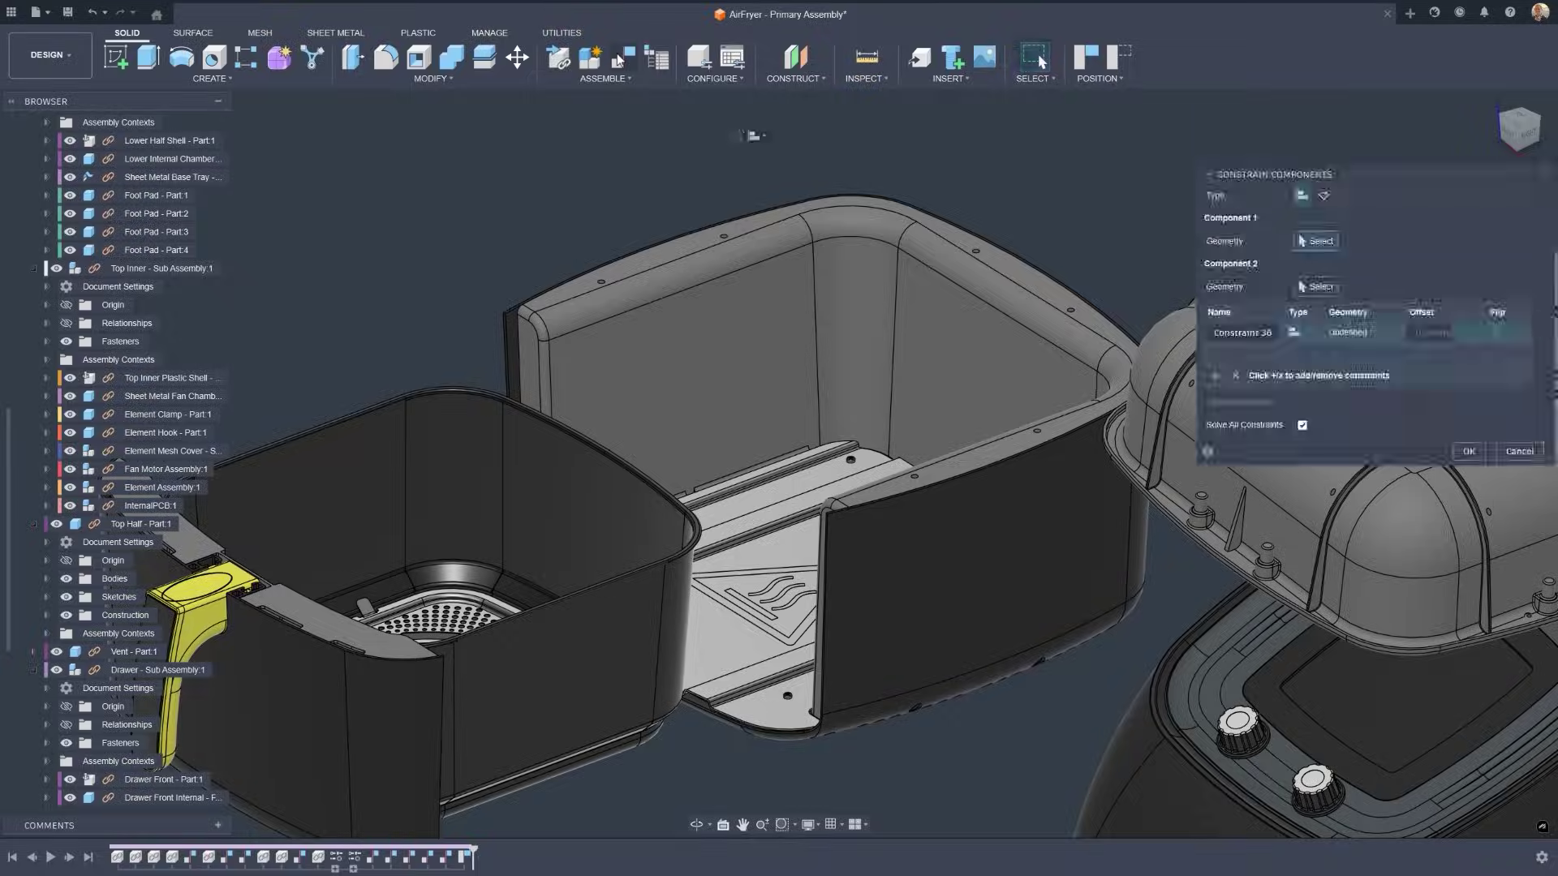
- Pair matching edges of chamber and top half, add a face-to-face constraint, and apply both
left_click(752, 197)
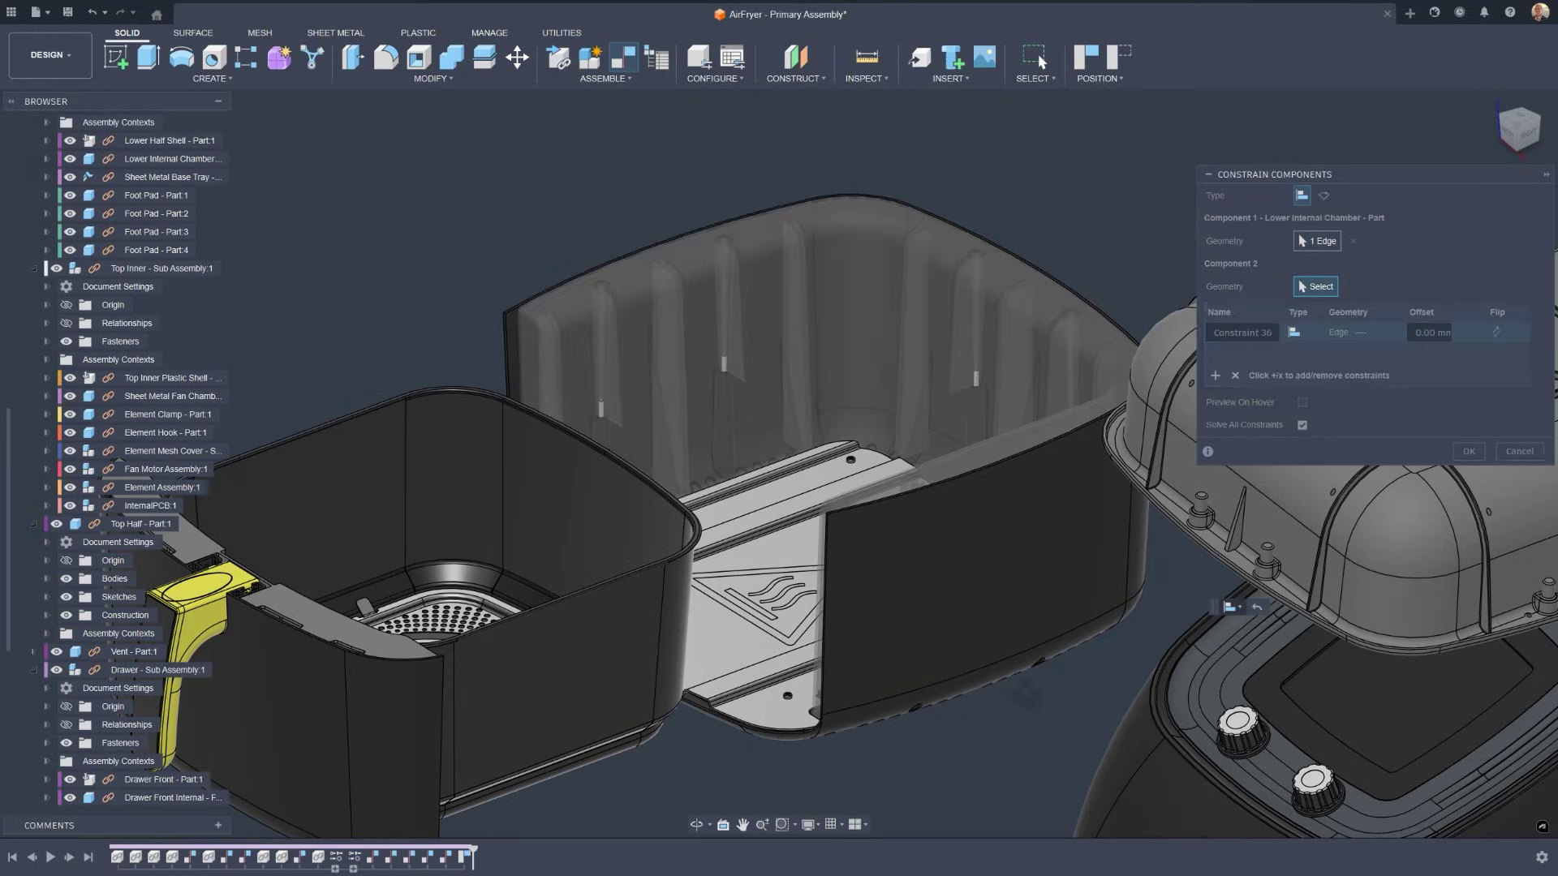
middle_click_drag(1014, 730, 1019, 644, "shift")
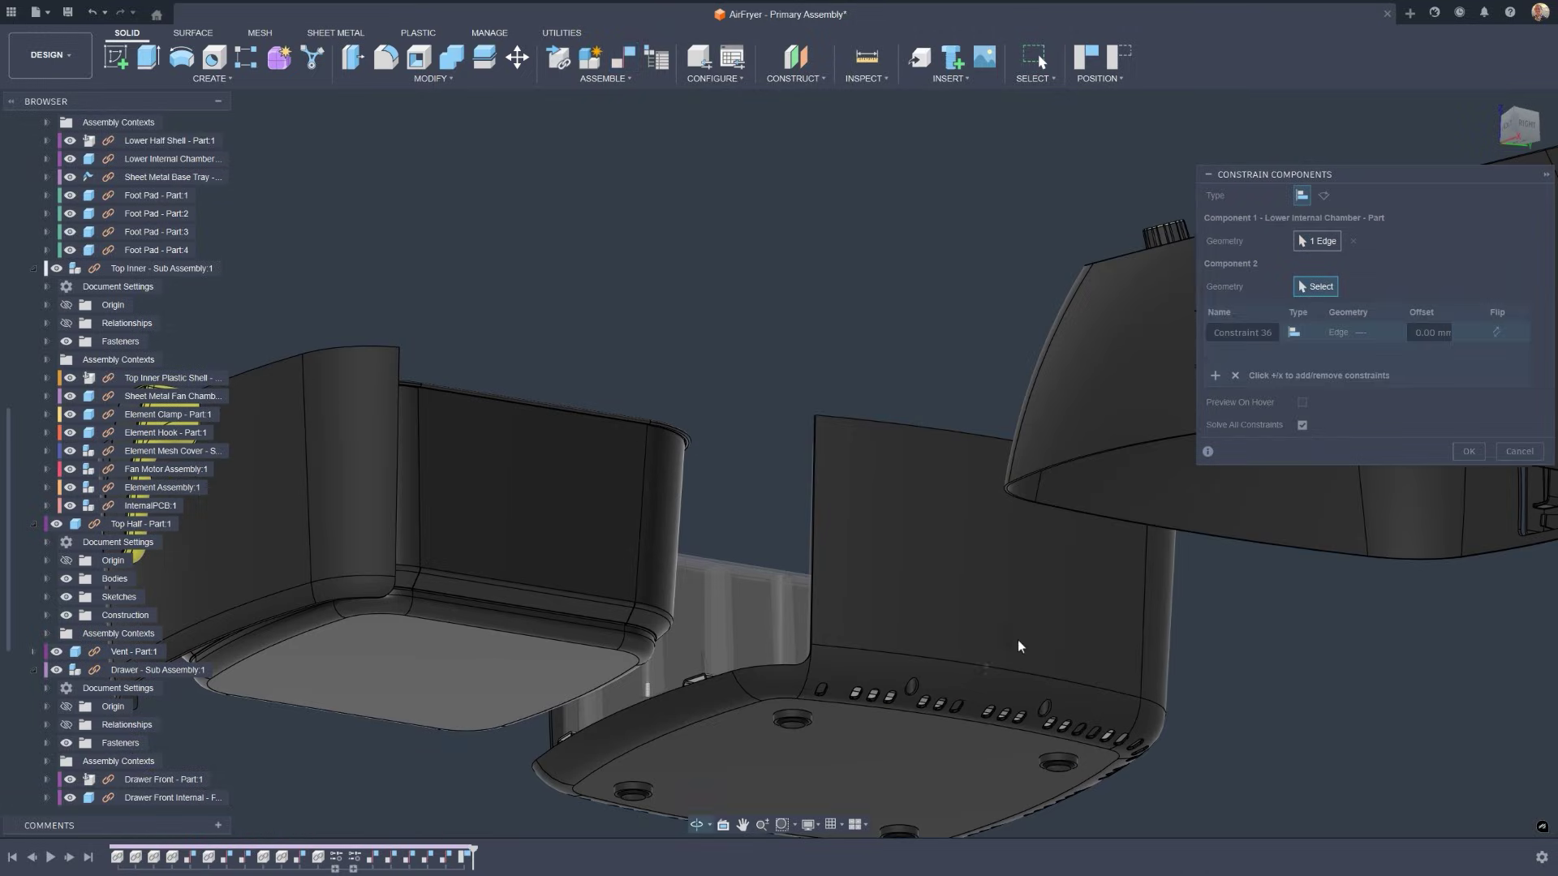
left_click(1188, 534)
left_click(1216, 377)
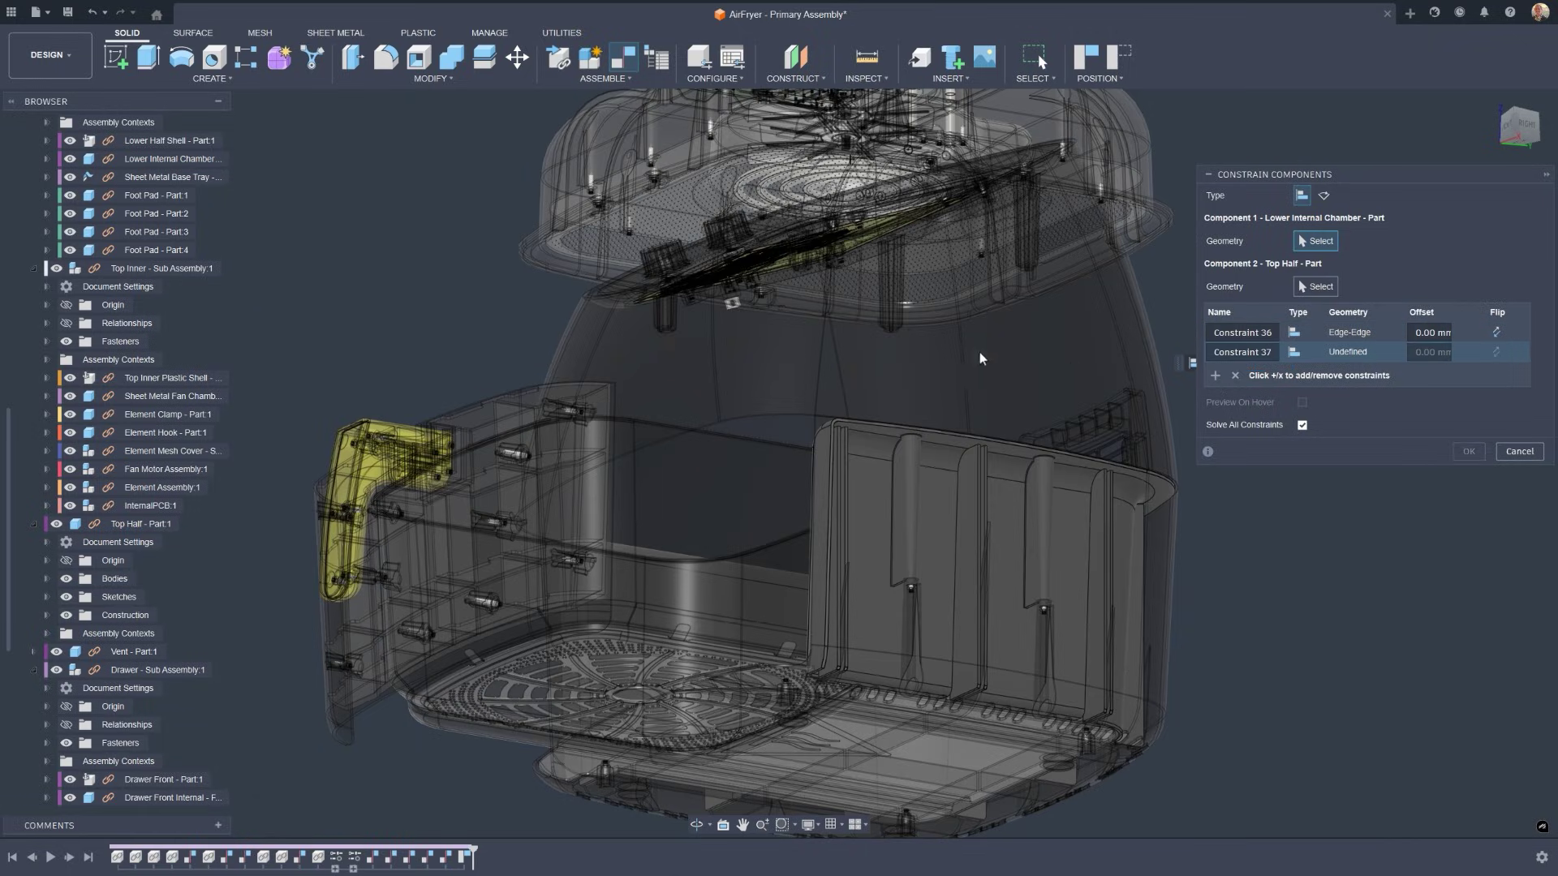
middle_click_drag(984, 352, 734, 454, "shift")
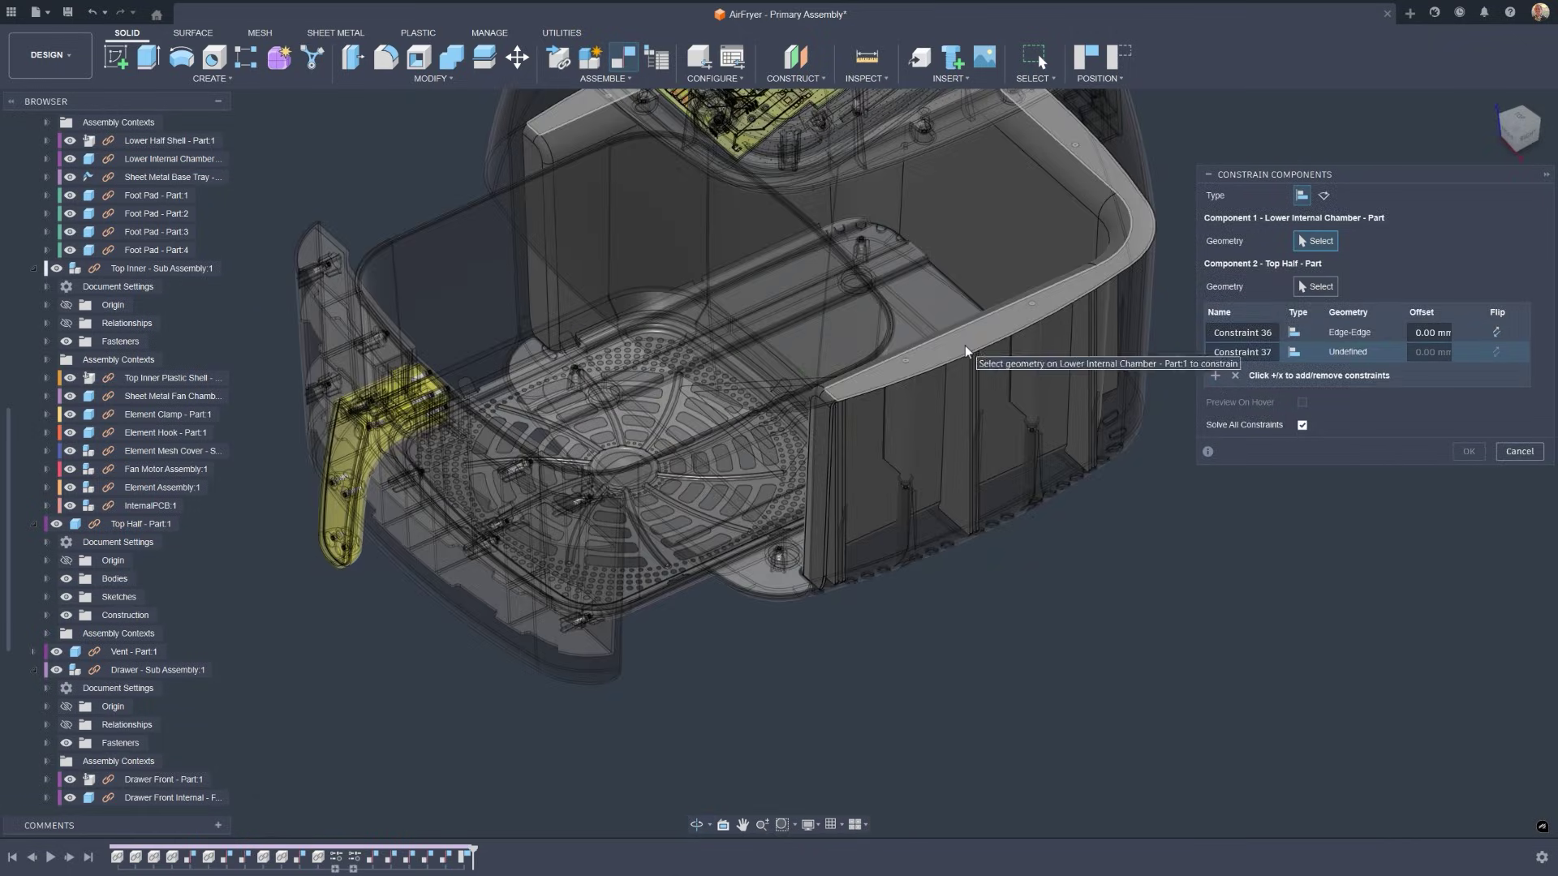
left_click(960, 353)
middle_click_drag(900, 357, 957, 206, "shift")
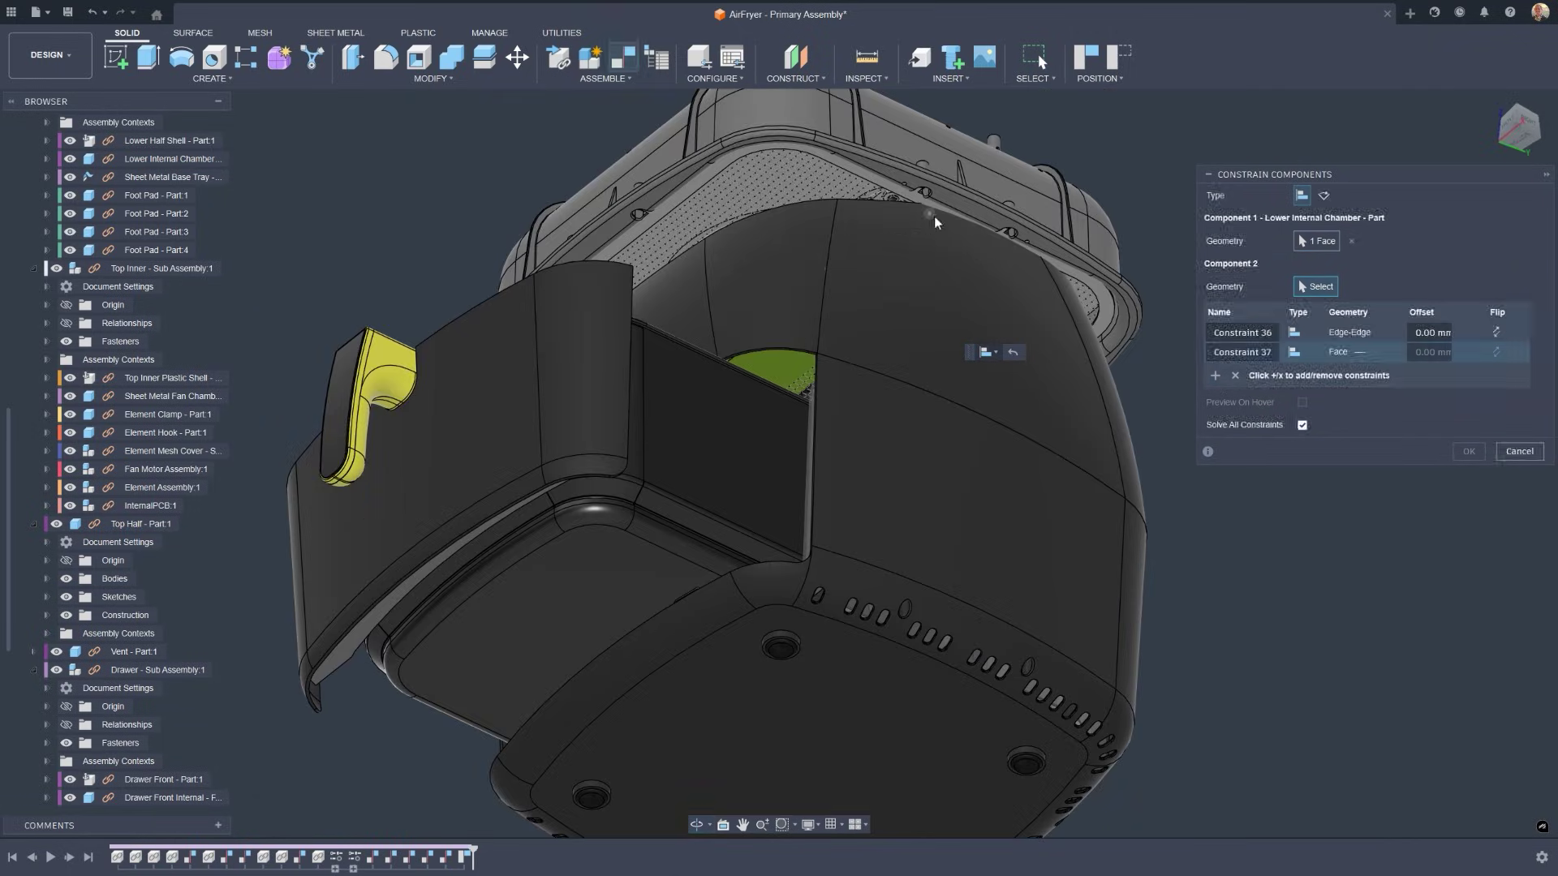
left_click(957, 205)
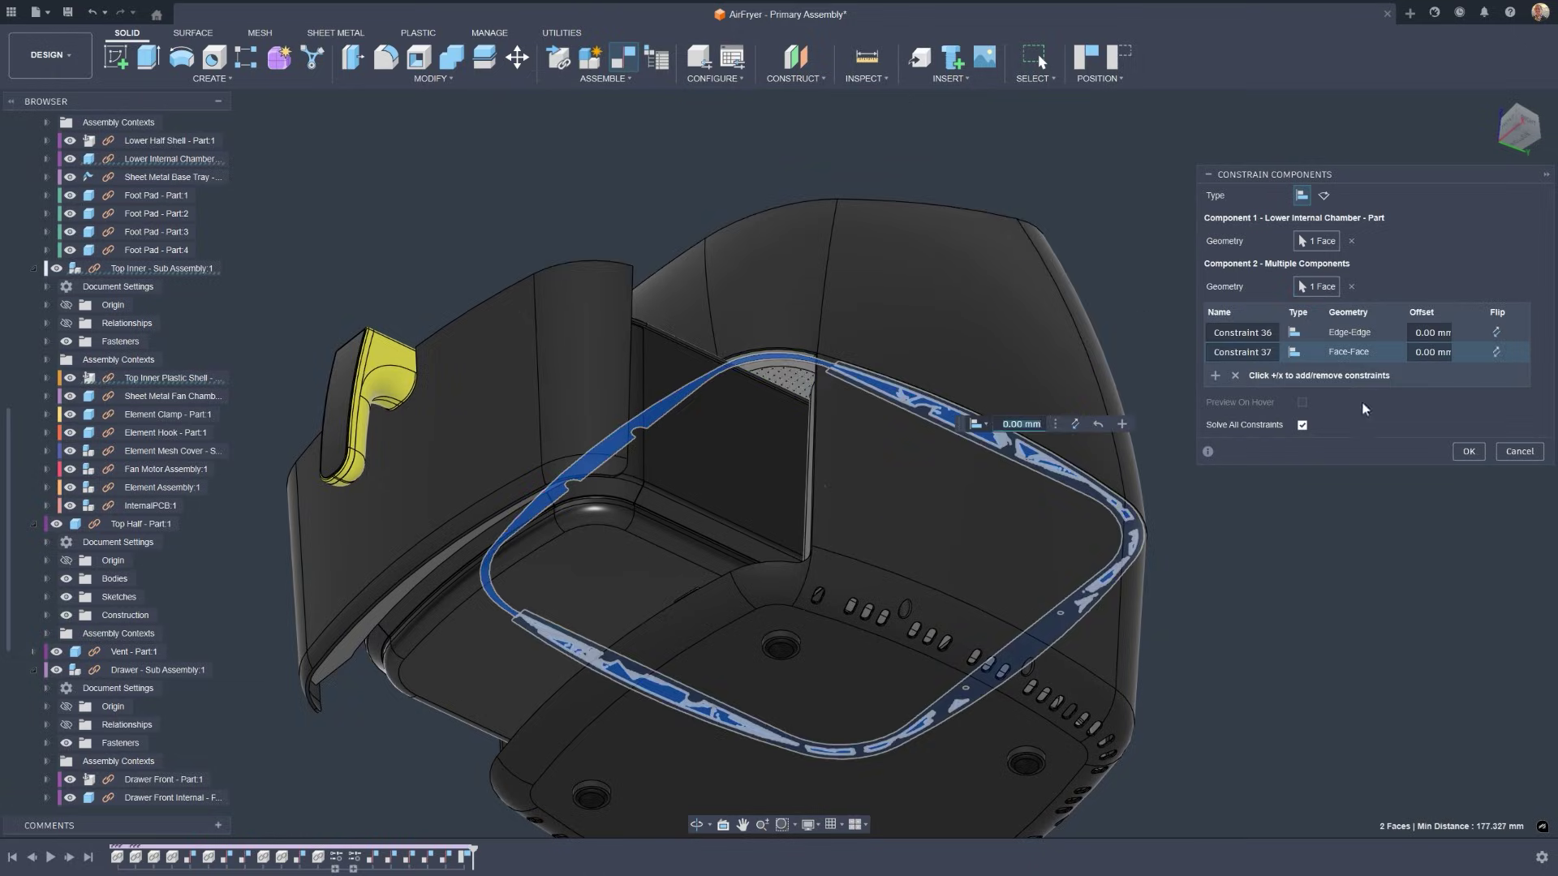
left_click(1468, 451)
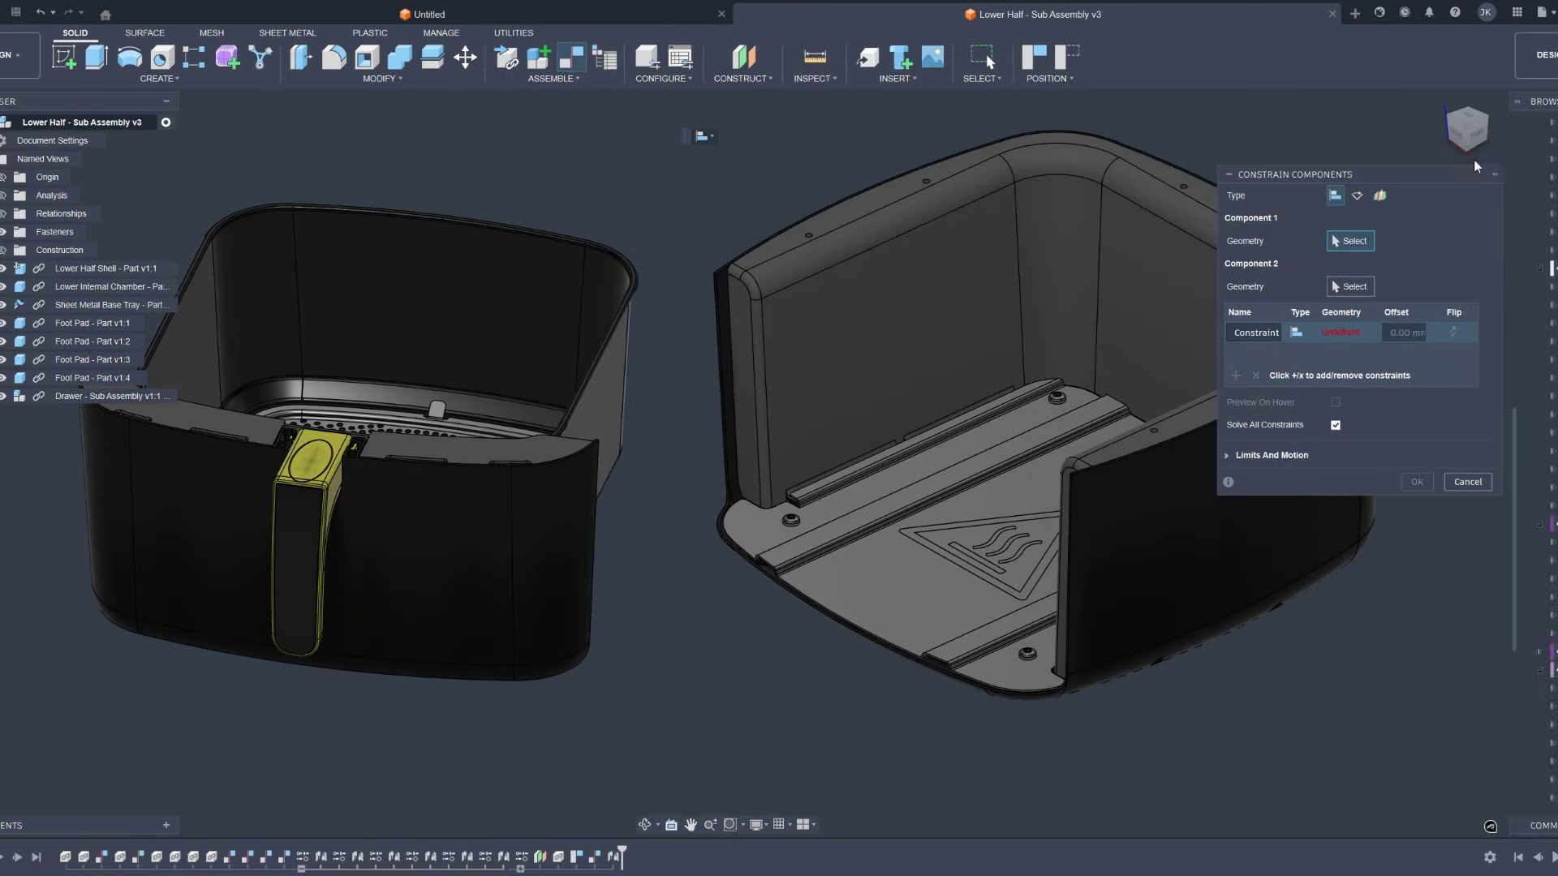
- Create a Slider constraint from two internal-chamber faces and two basket faces
left_click(1433, 196)
left_click(981, 309)
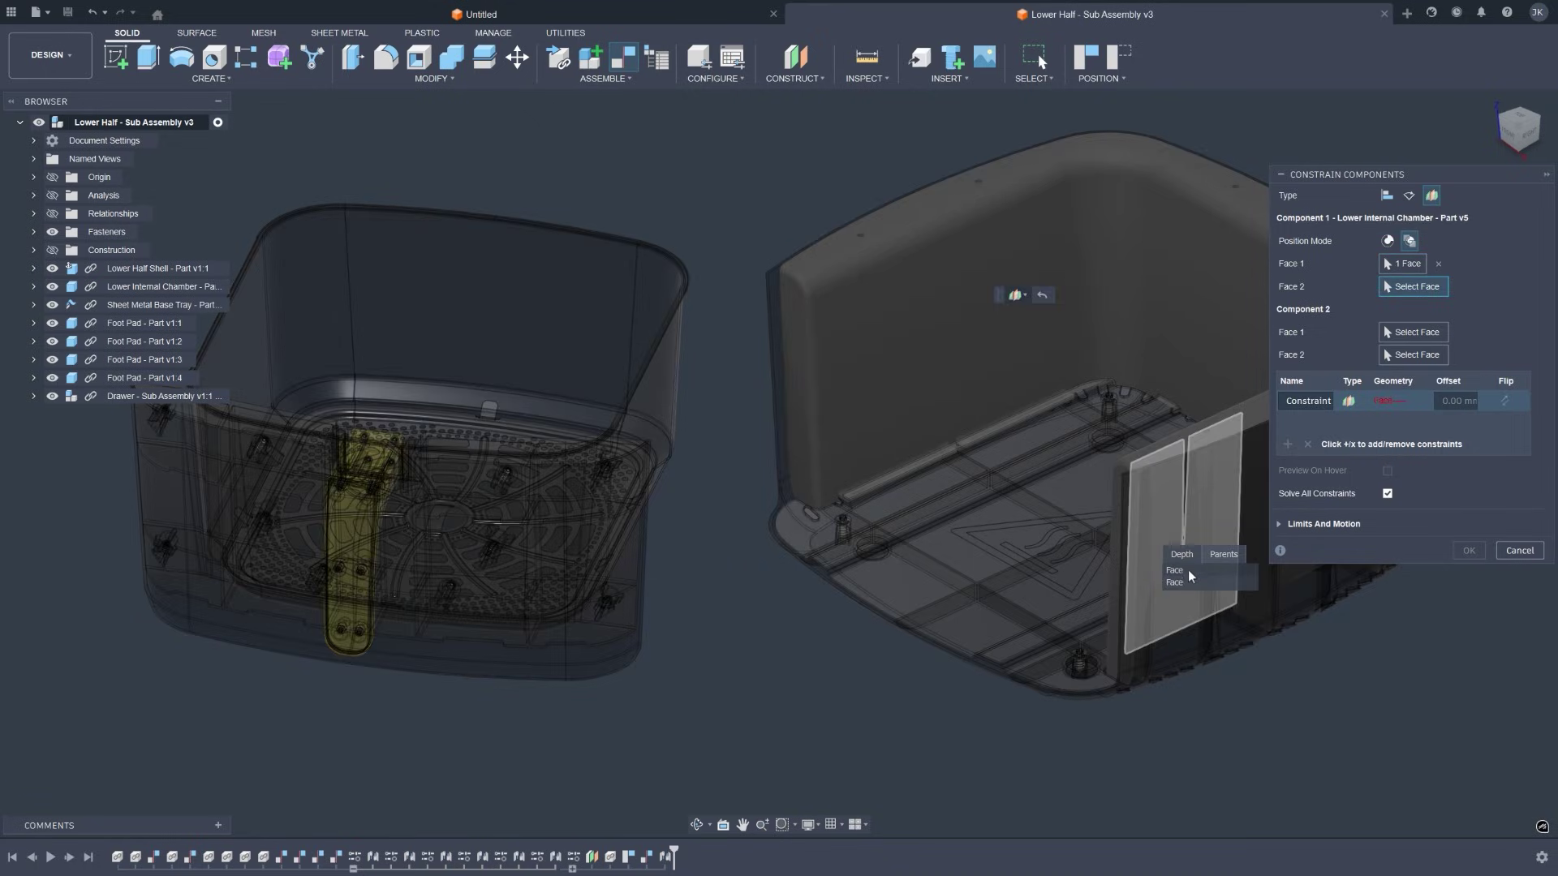
left_click(1156, 560)
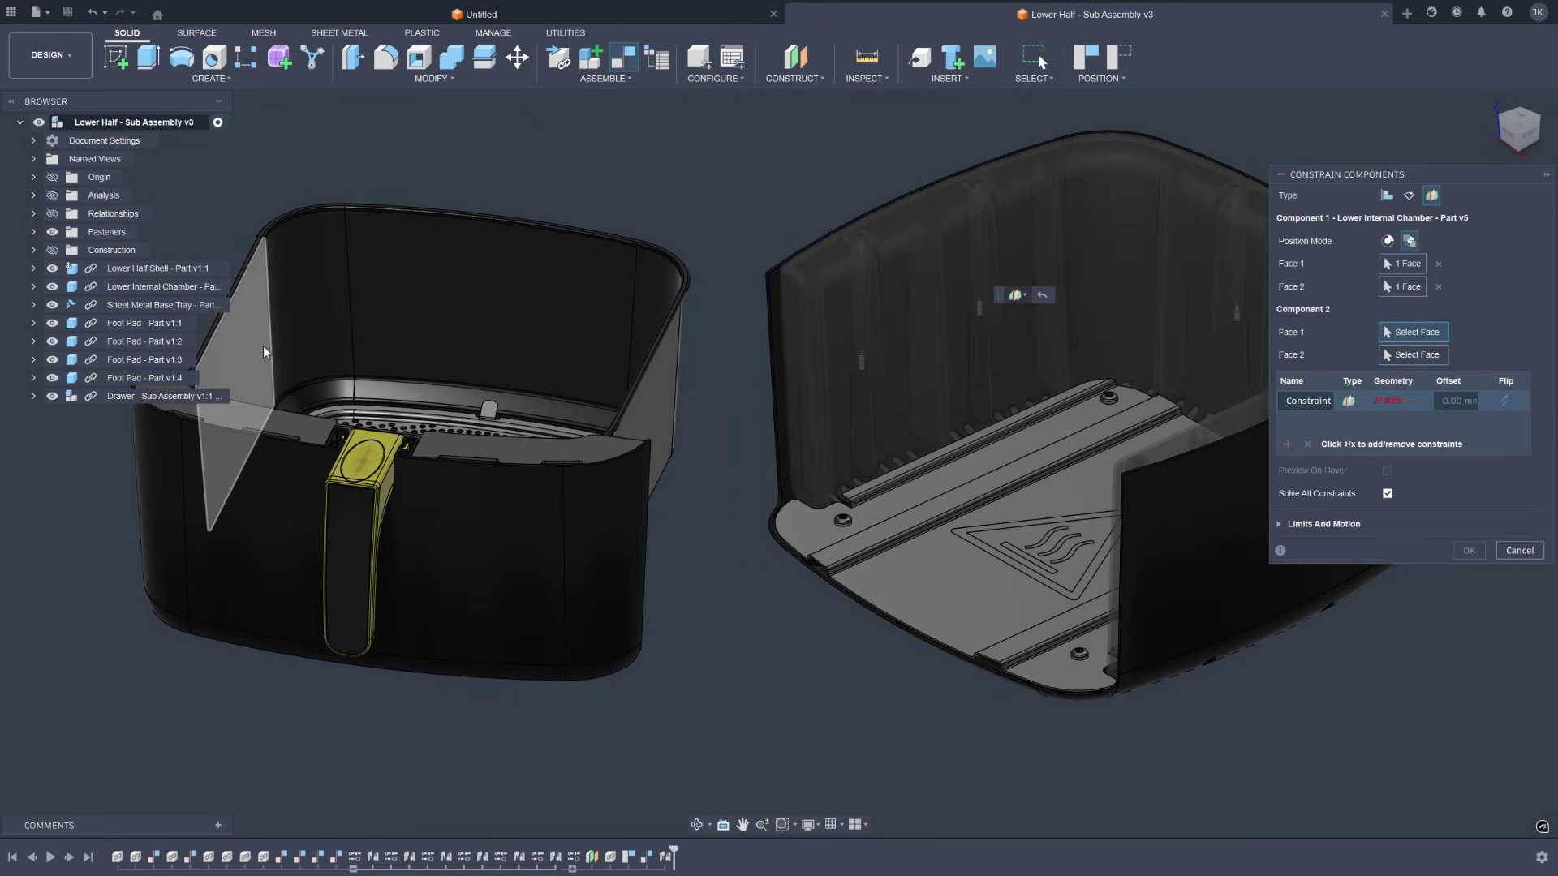
left_click(228, 361)
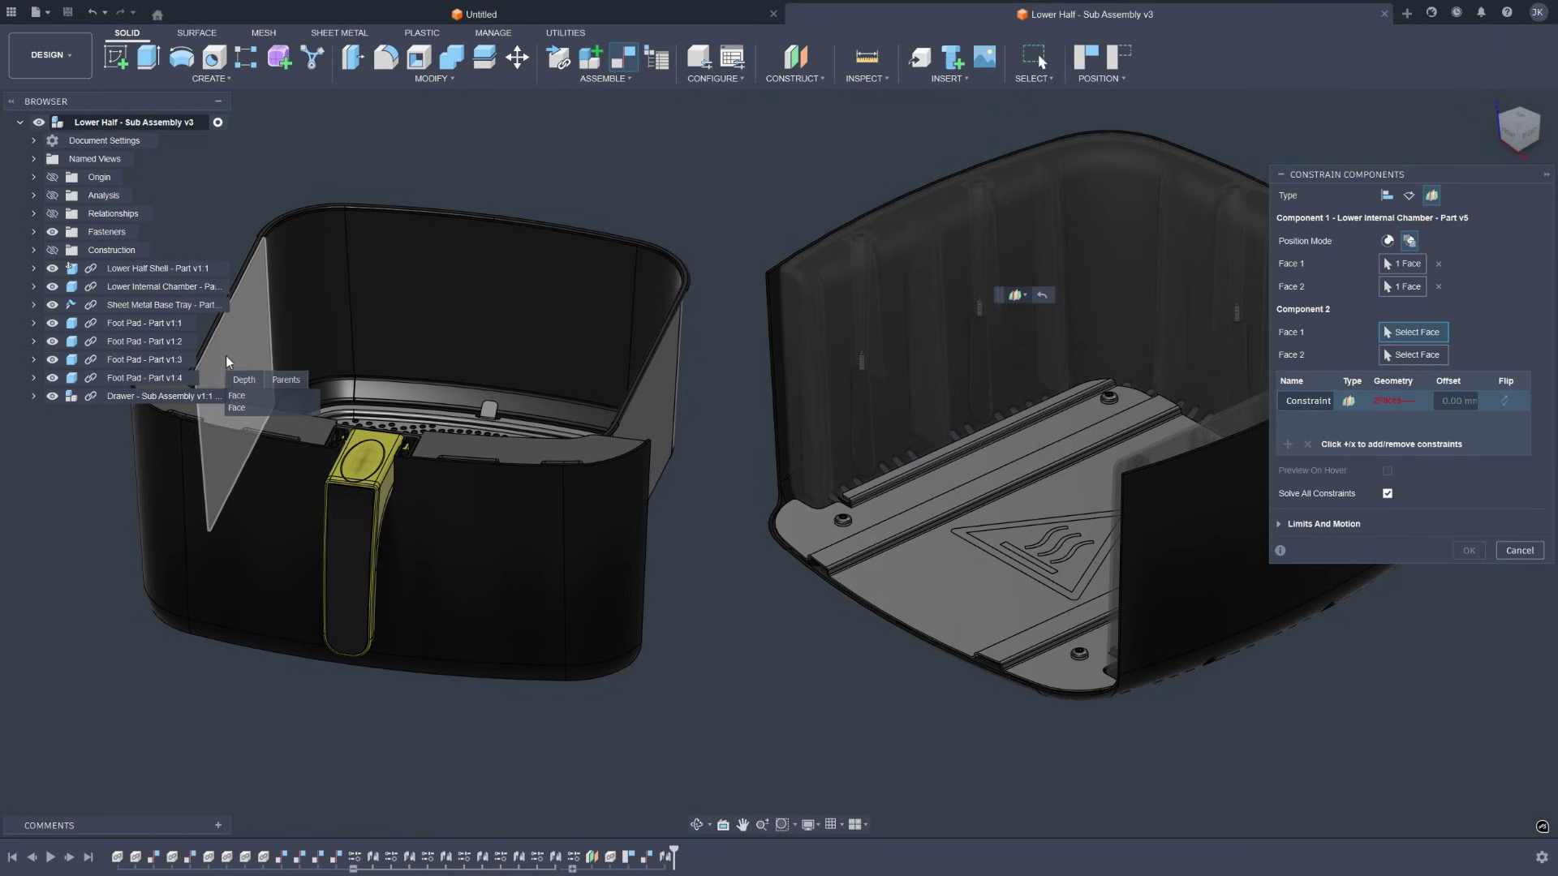
left_click(243, 408)
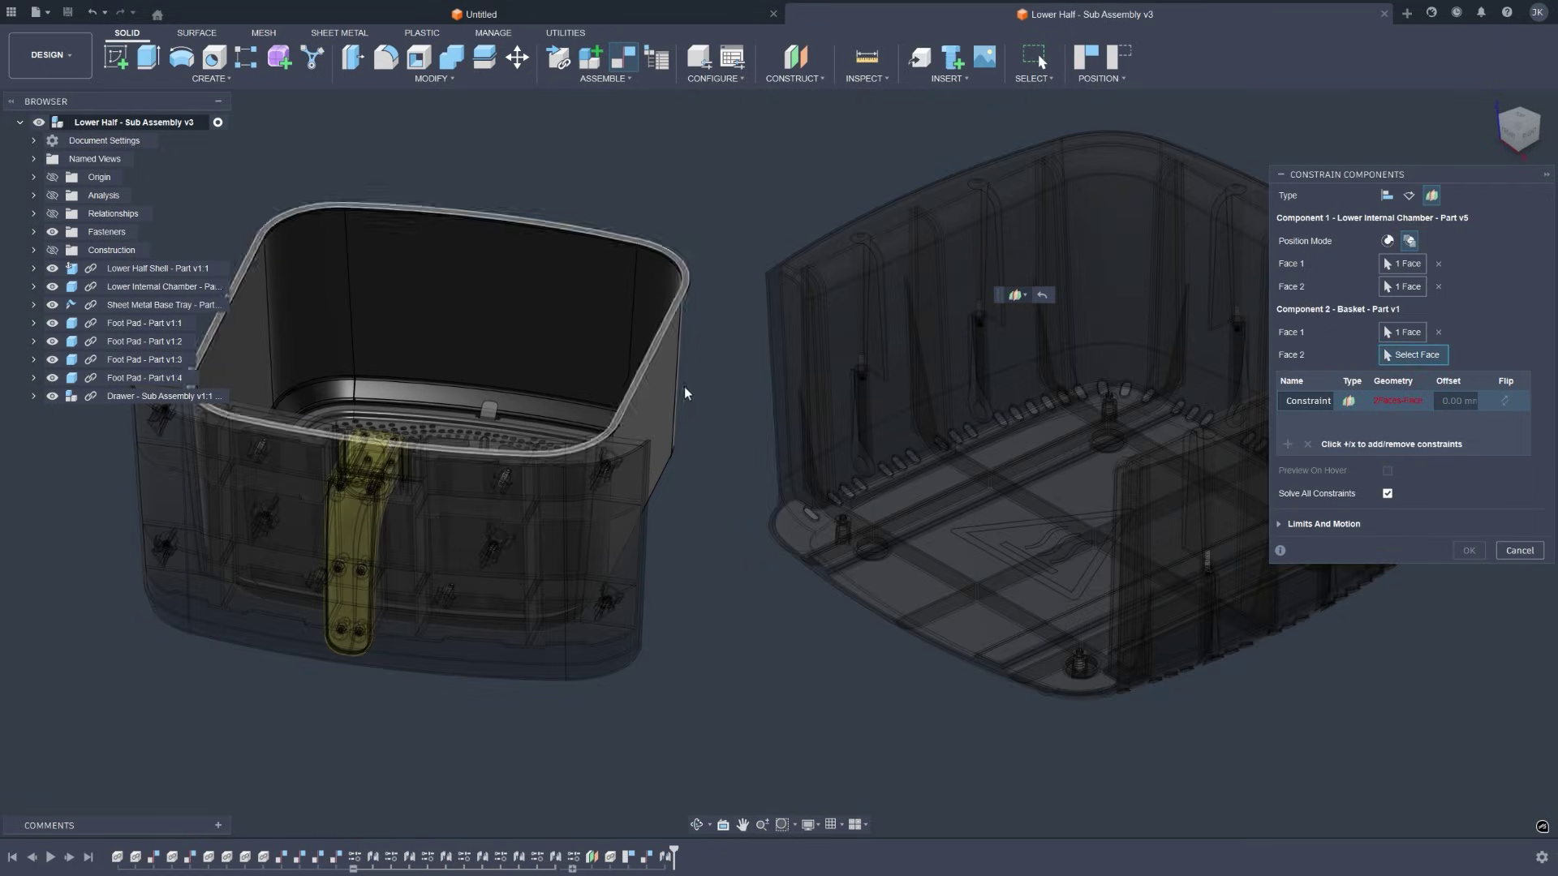
left_click(658, 419)
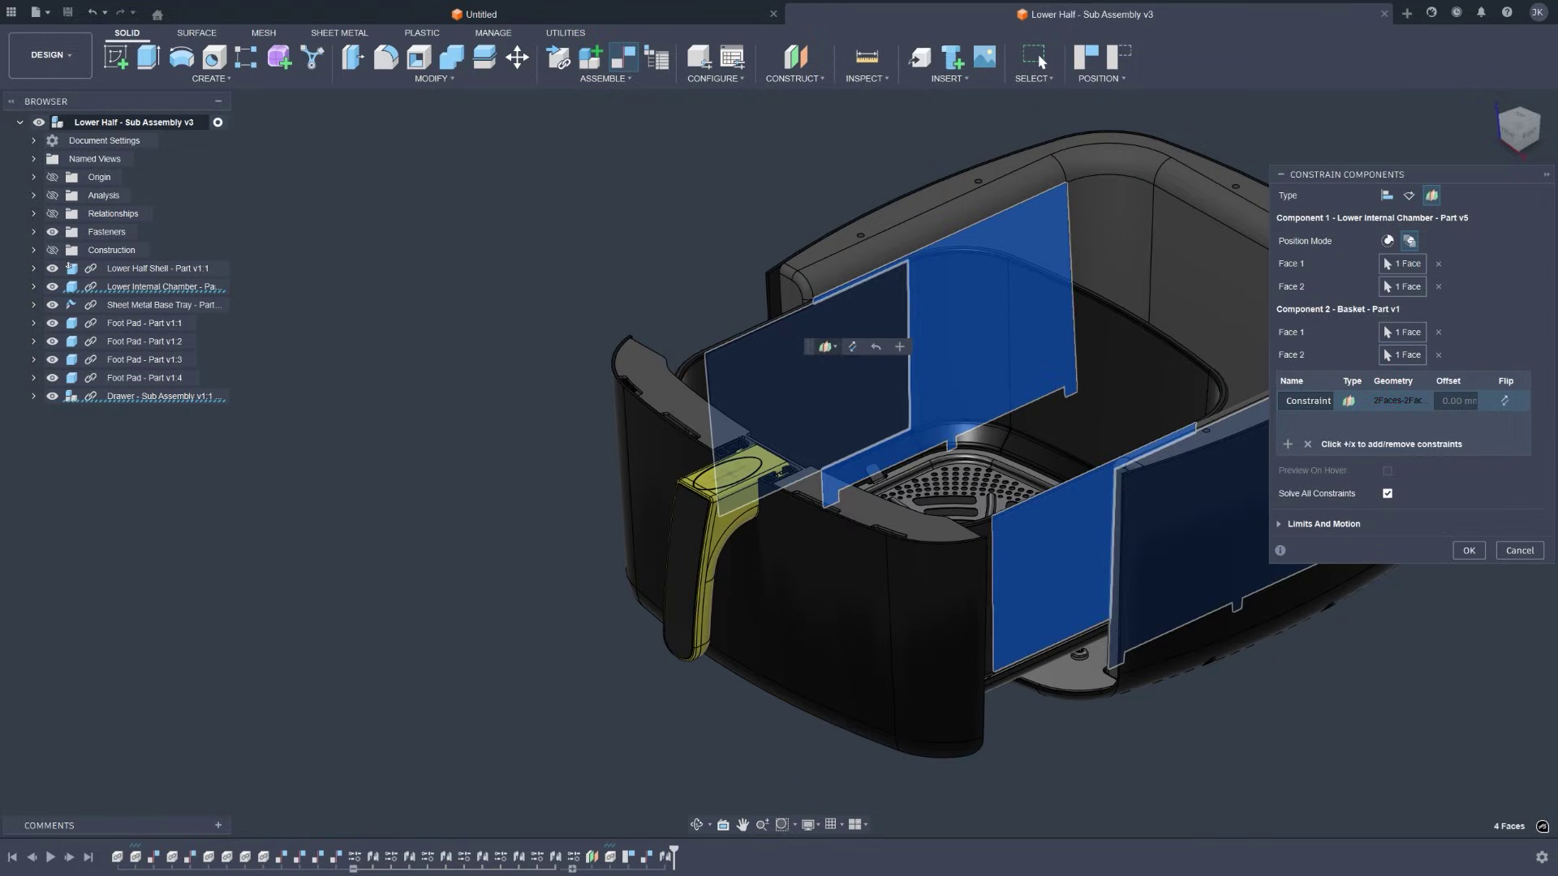
left_click(1468, 551)
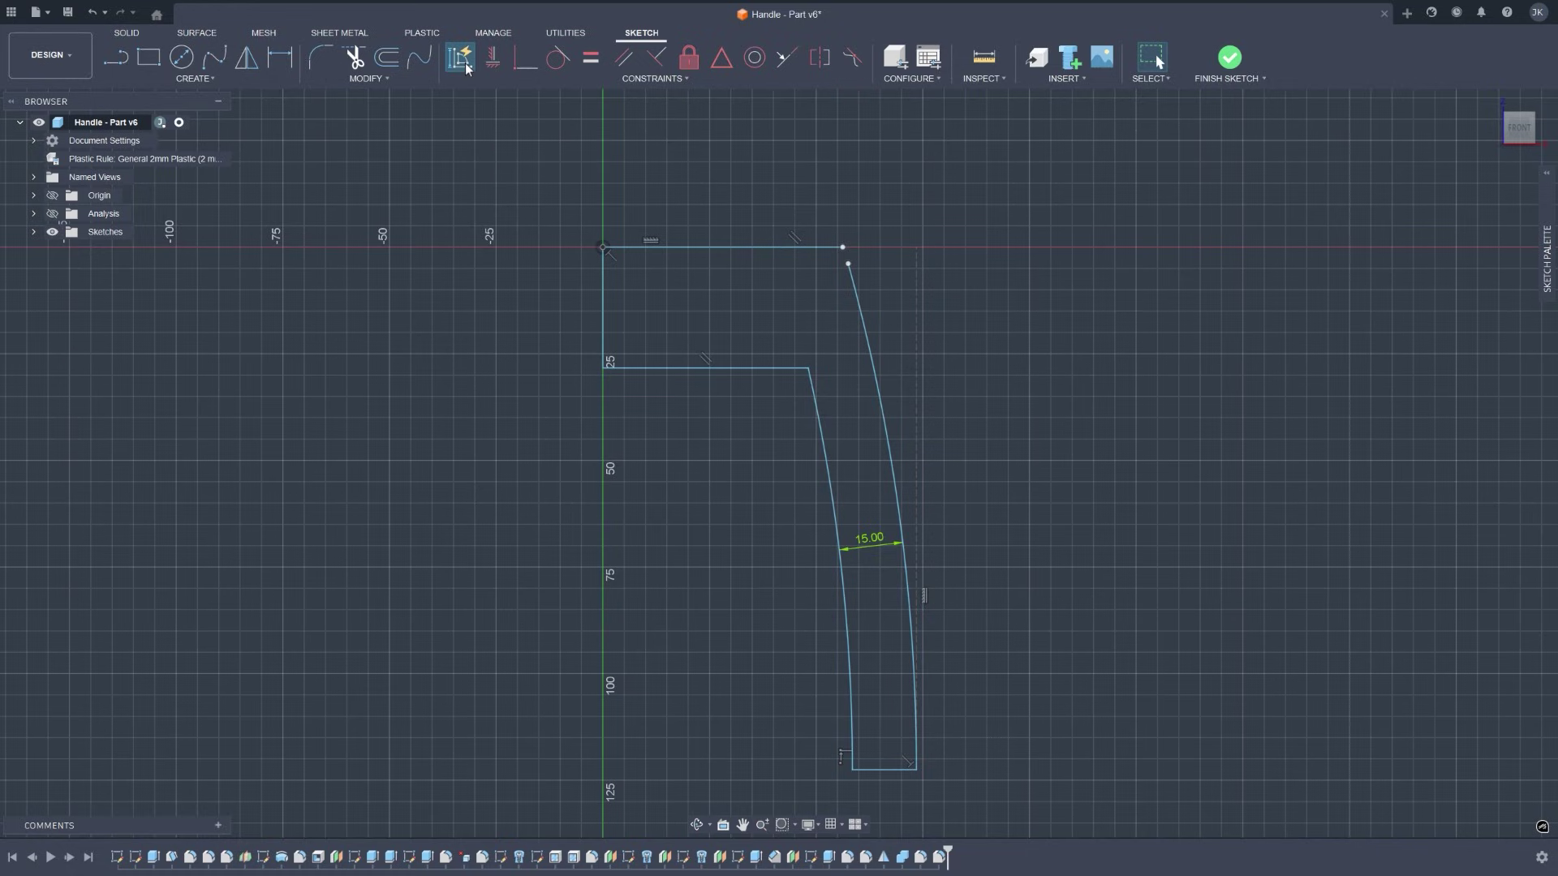
- Apply AutoConstrain Result 3 with a raised Modify Geometry tolerance, finish the handle sketch, and return home
left_click(466, 66)
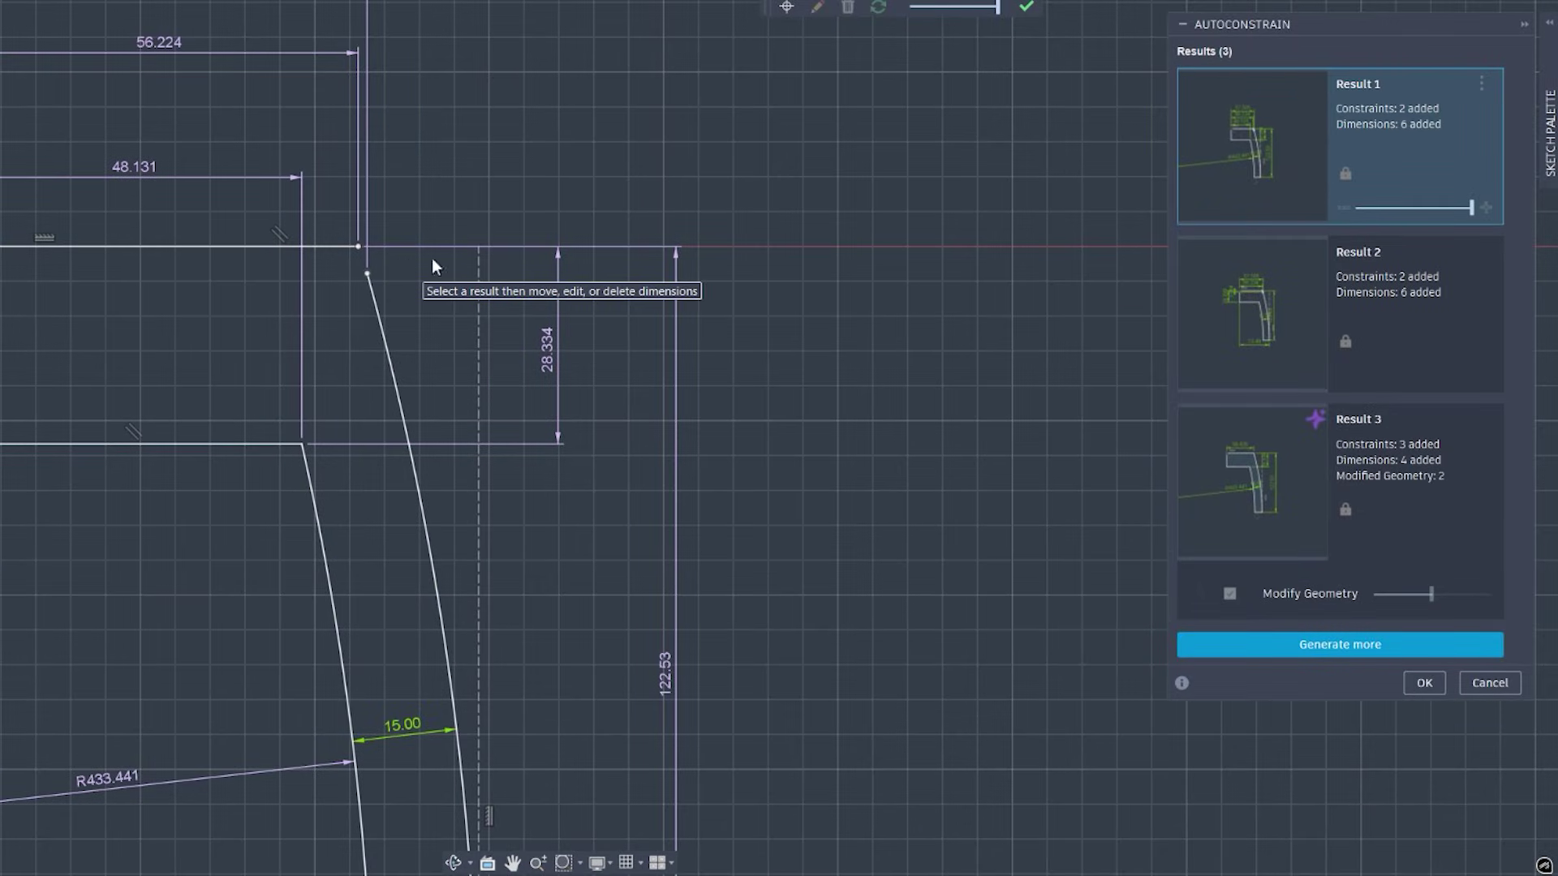
left_click(1371, 489)
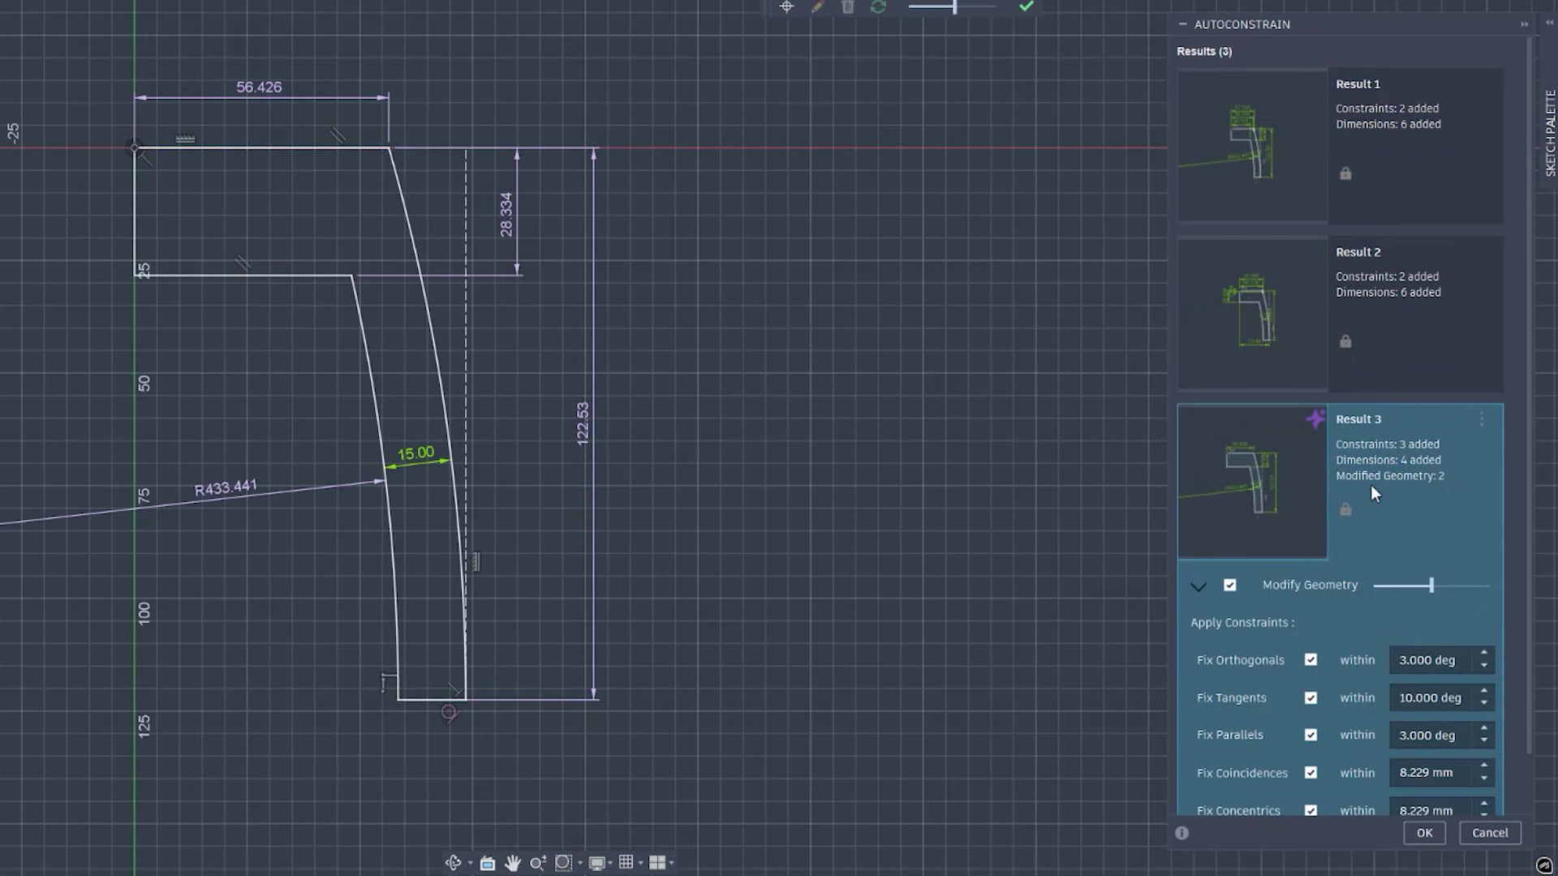
left_click(1462, 587)
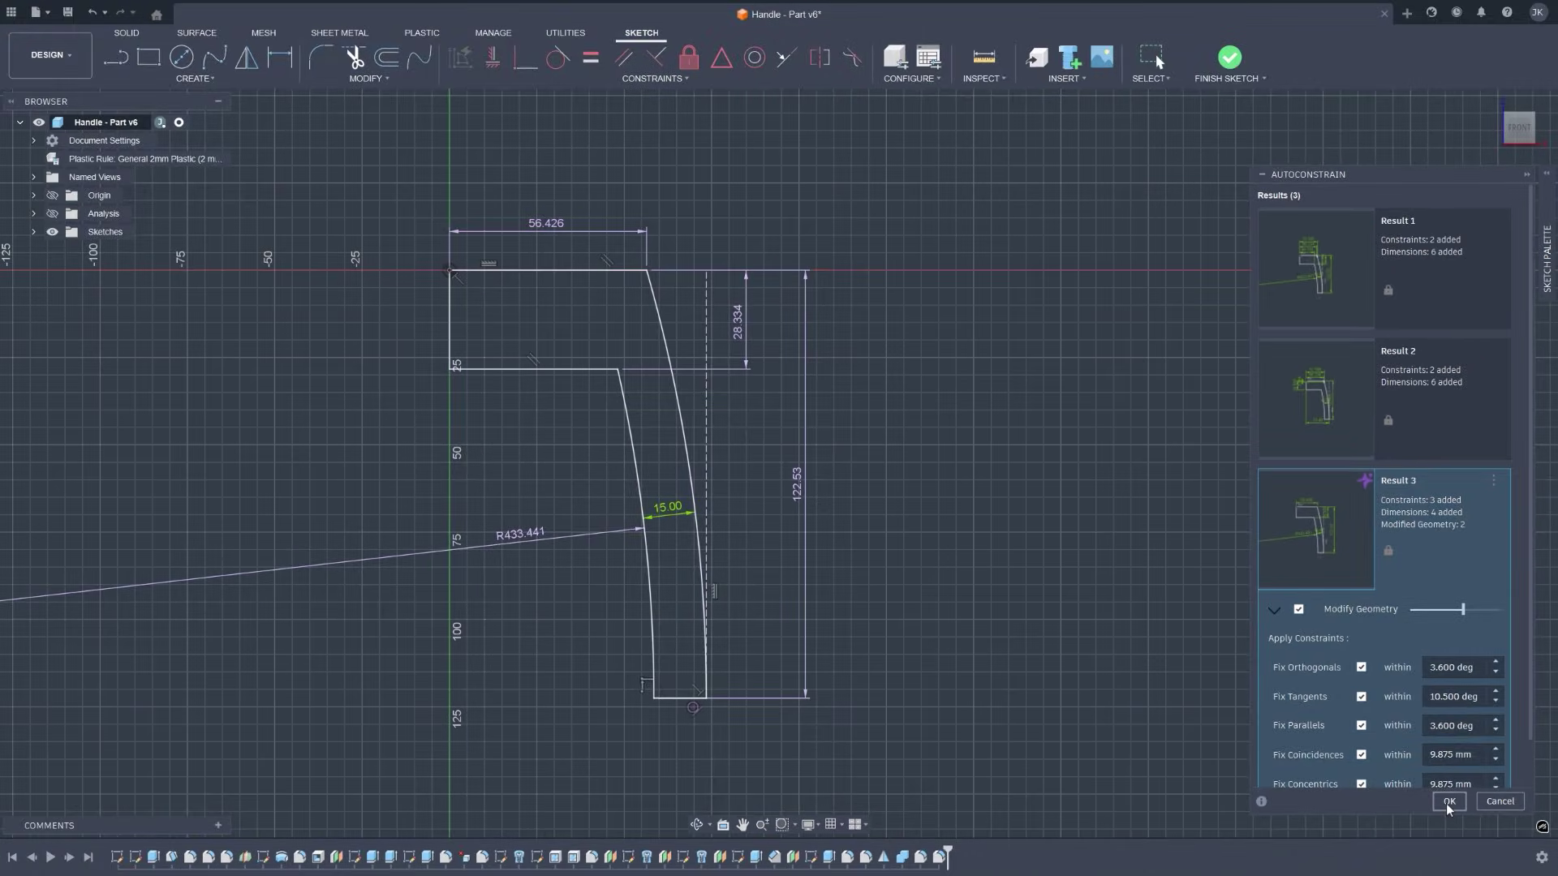
left_click(1449, 801)
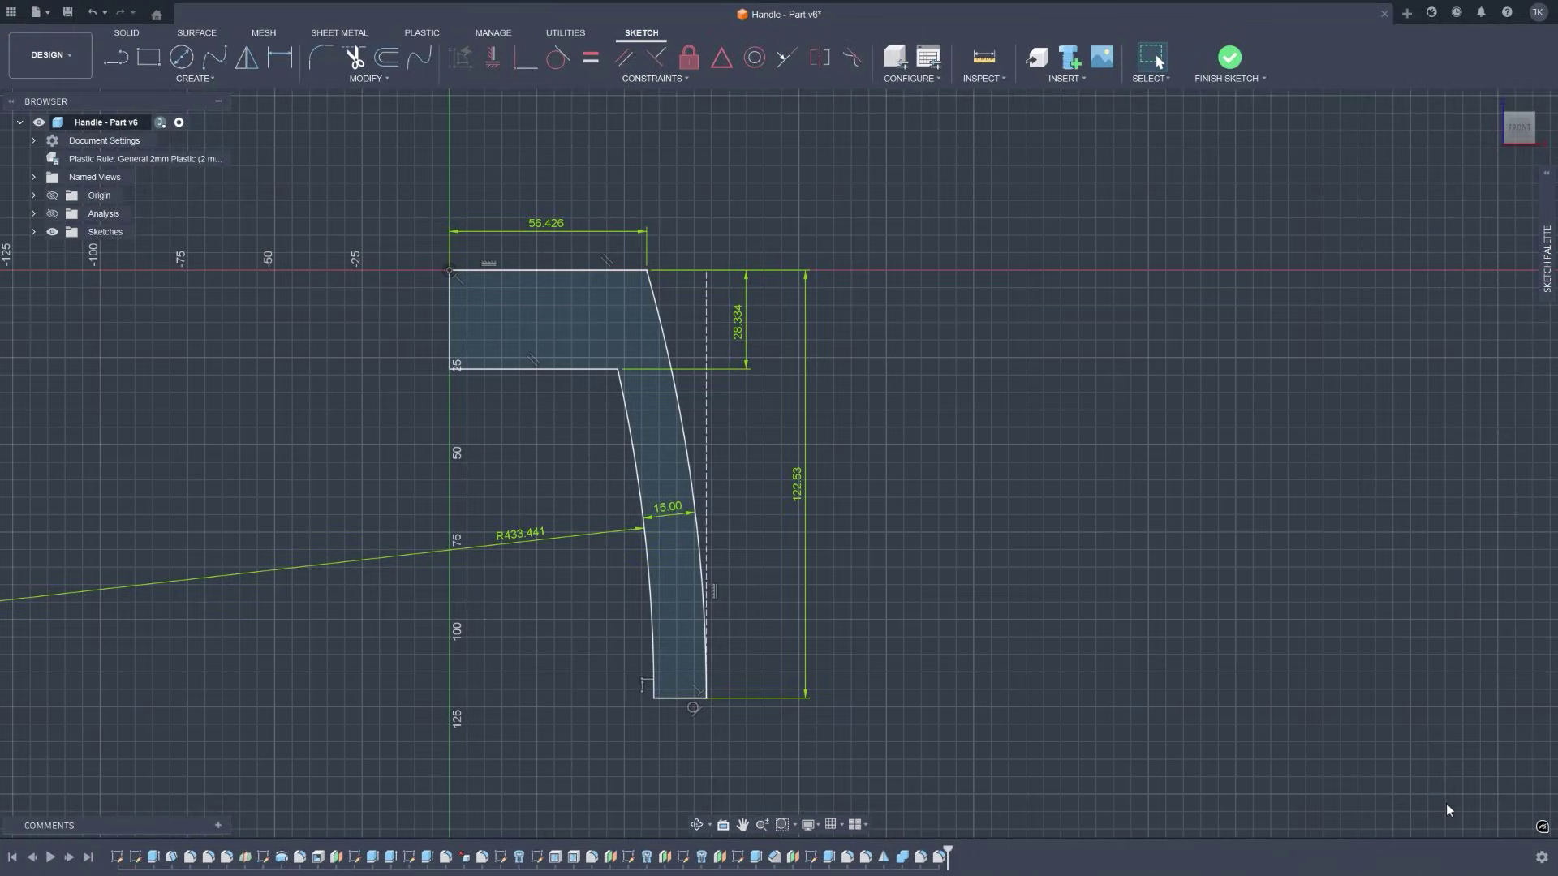
left_click(1228, 58)
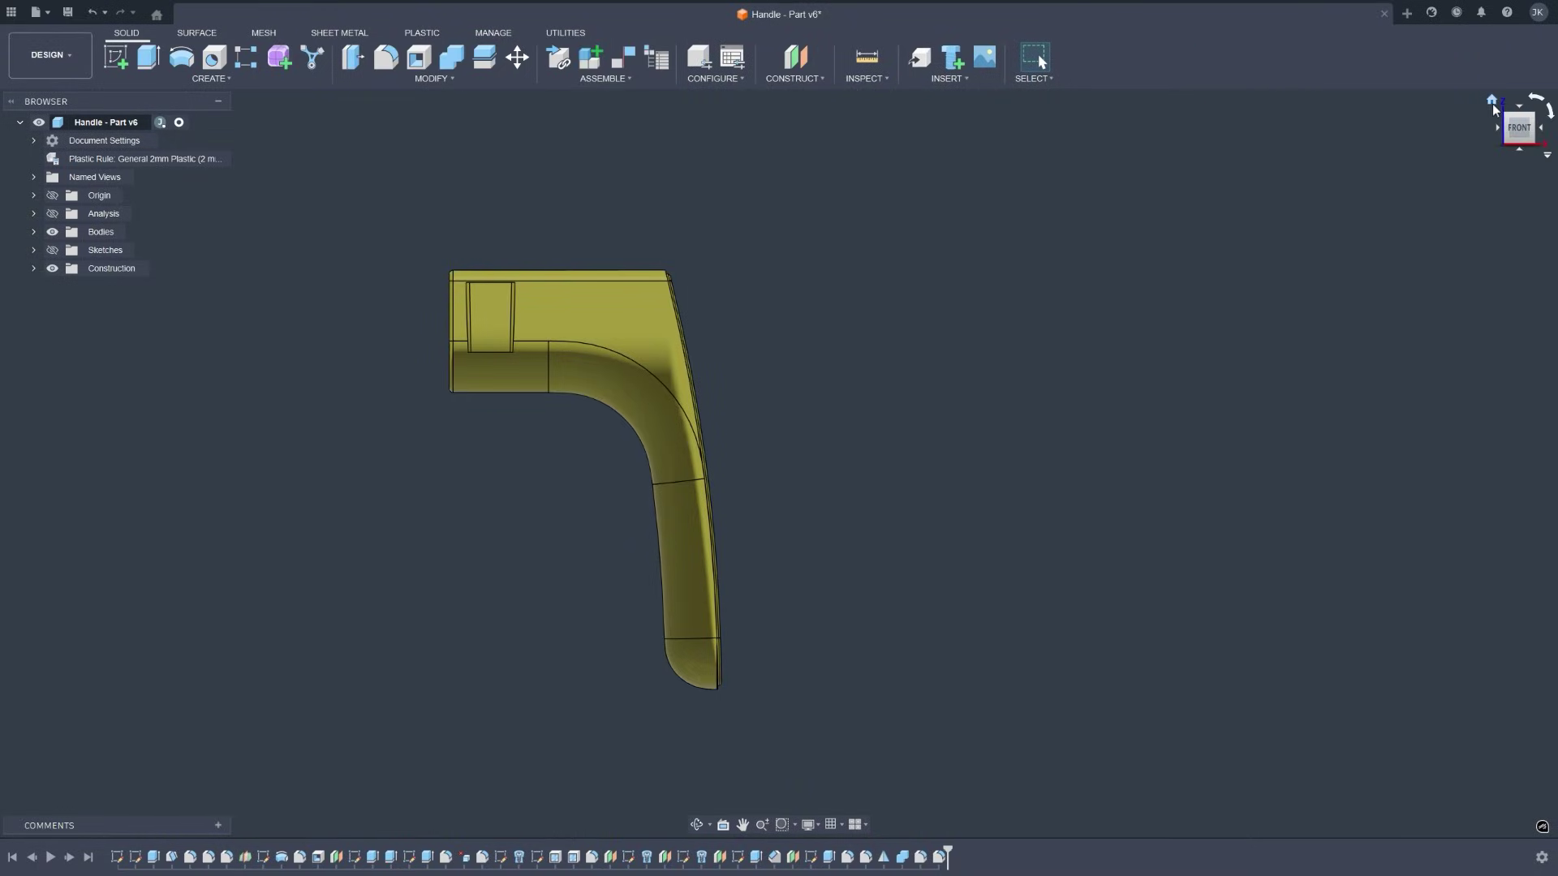
left_click(1492, 102)
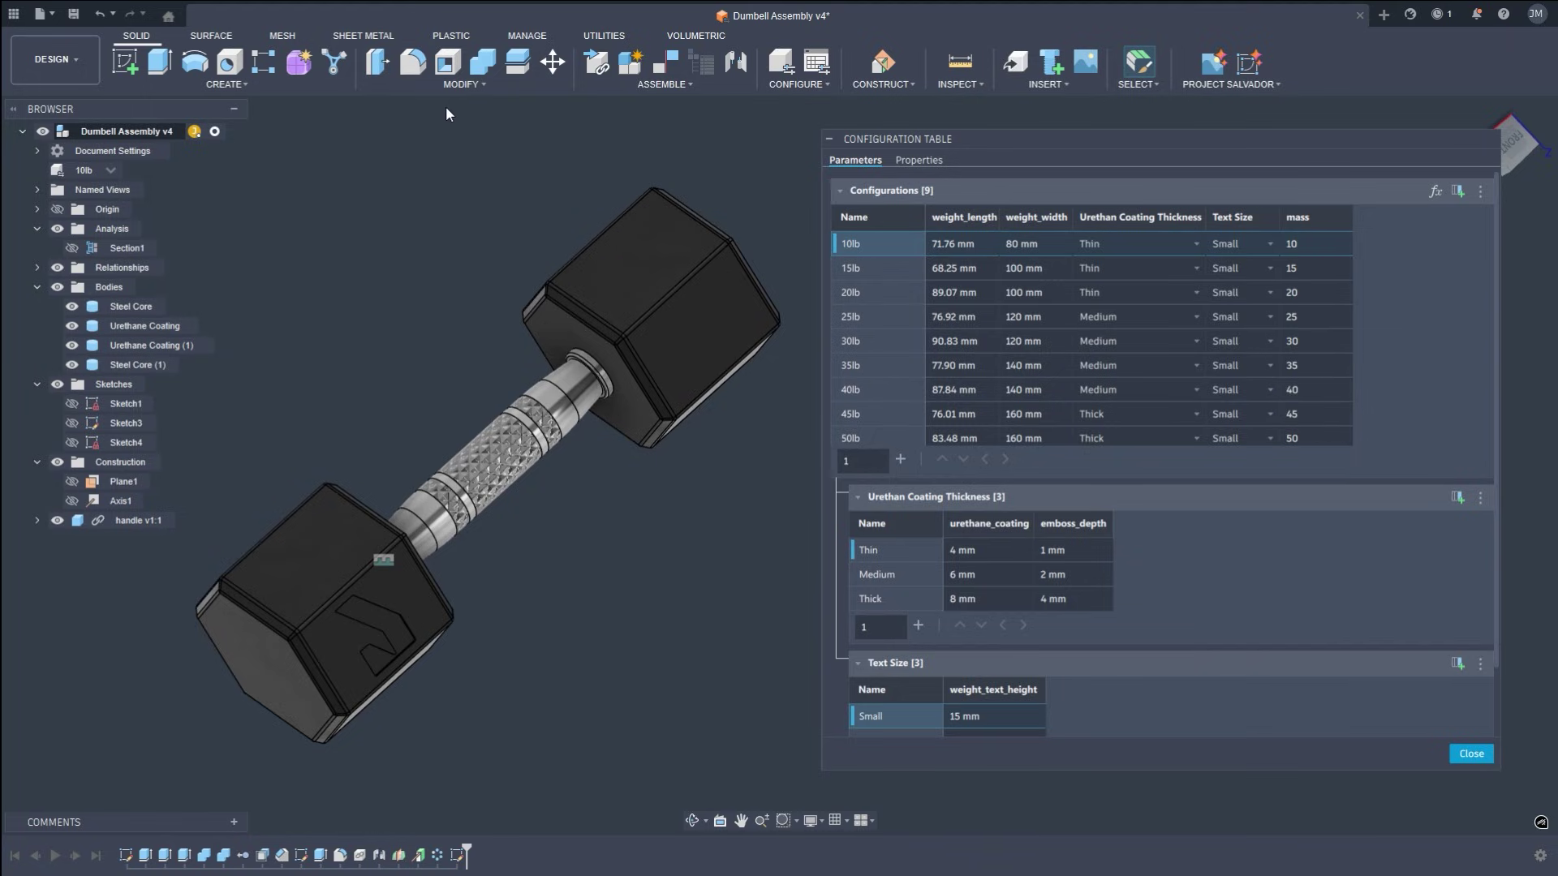
- Add a Text user parameter named mass_units with the value 'lbs'
left_click(439, 84)
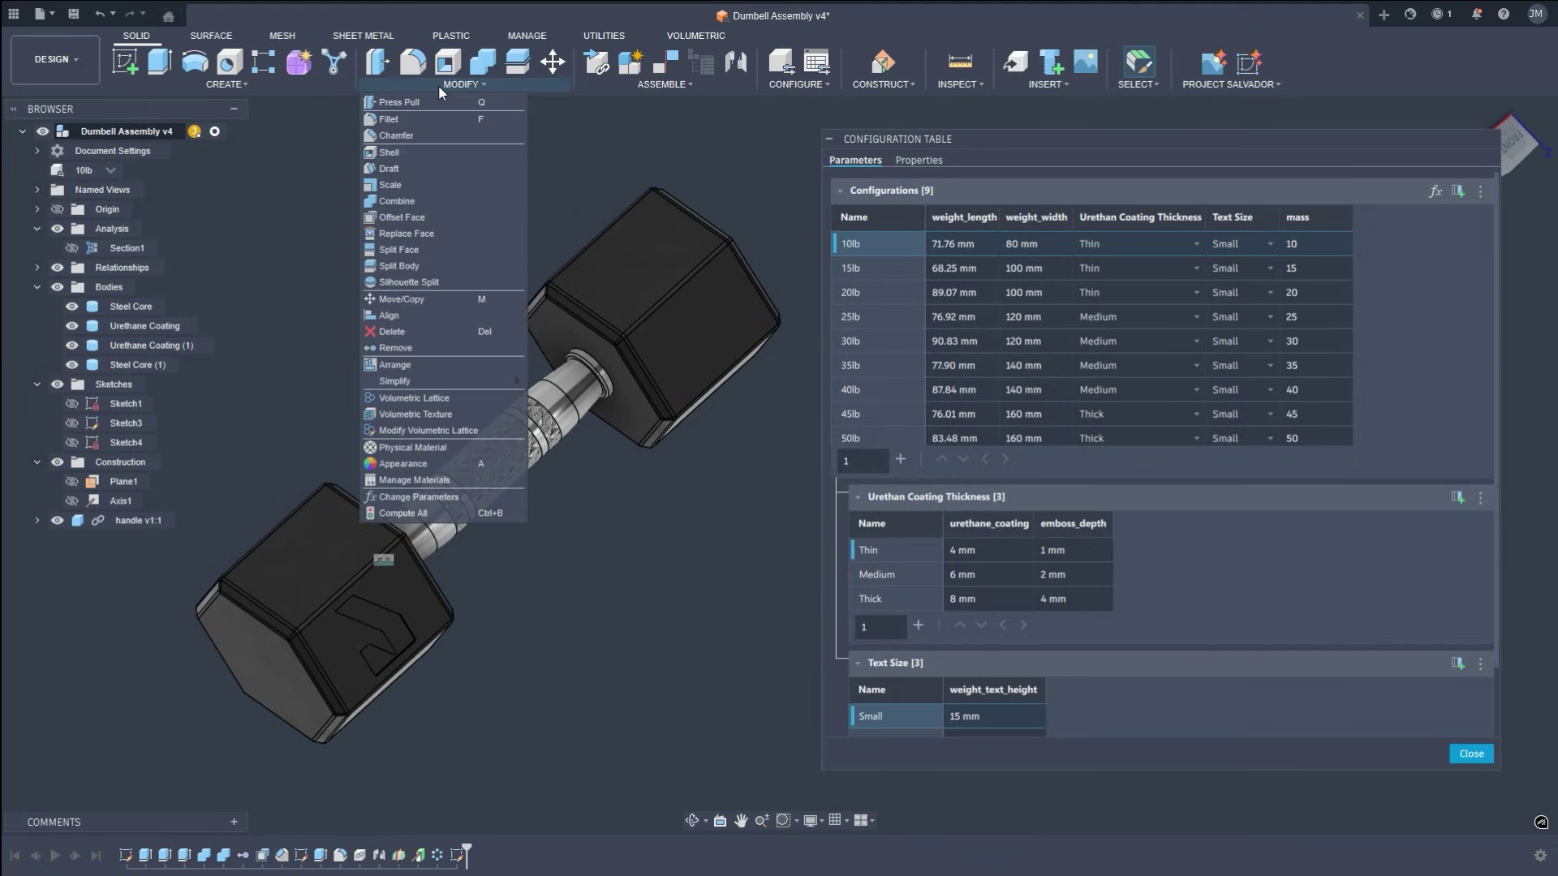
left_click(433, 497)
left_click(467, 231)
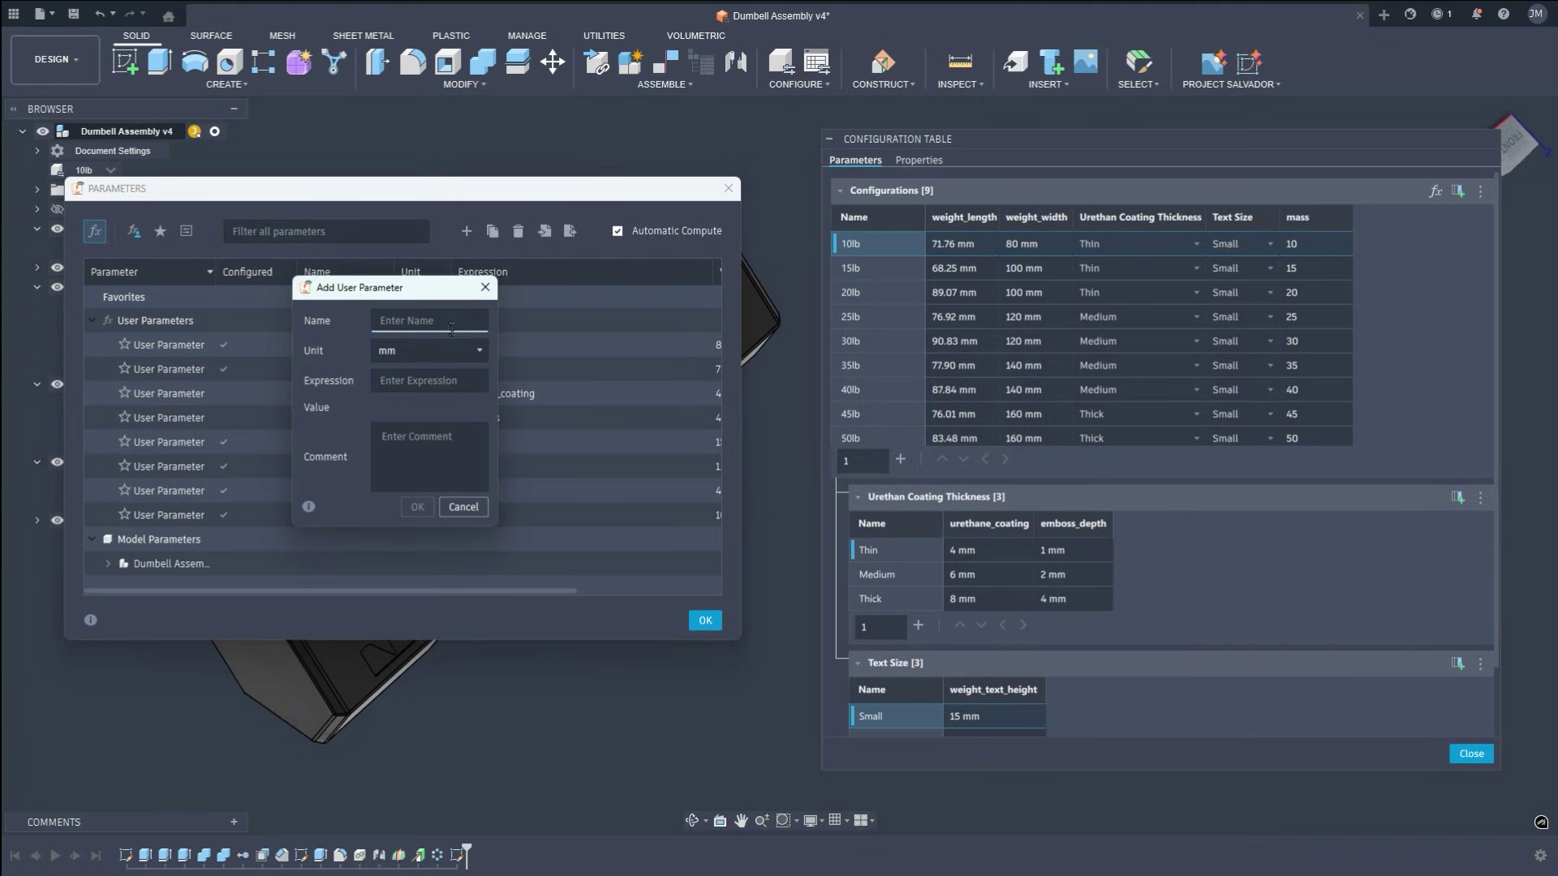
left_click(442, 351)
left_click(440, 396)
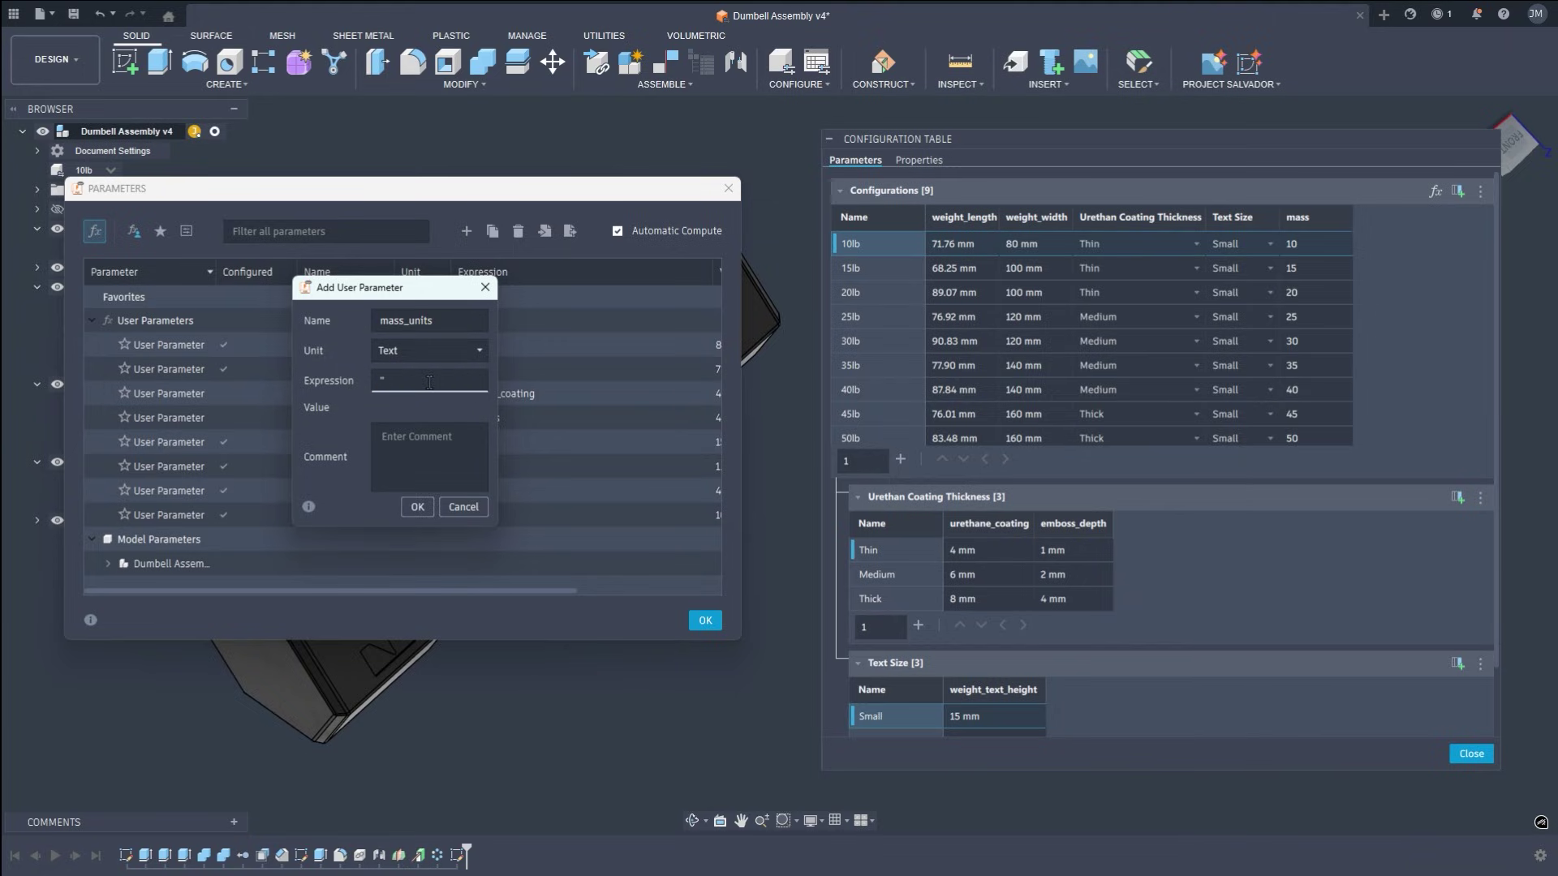
left_click(415, 507)
left_click(706, 622)
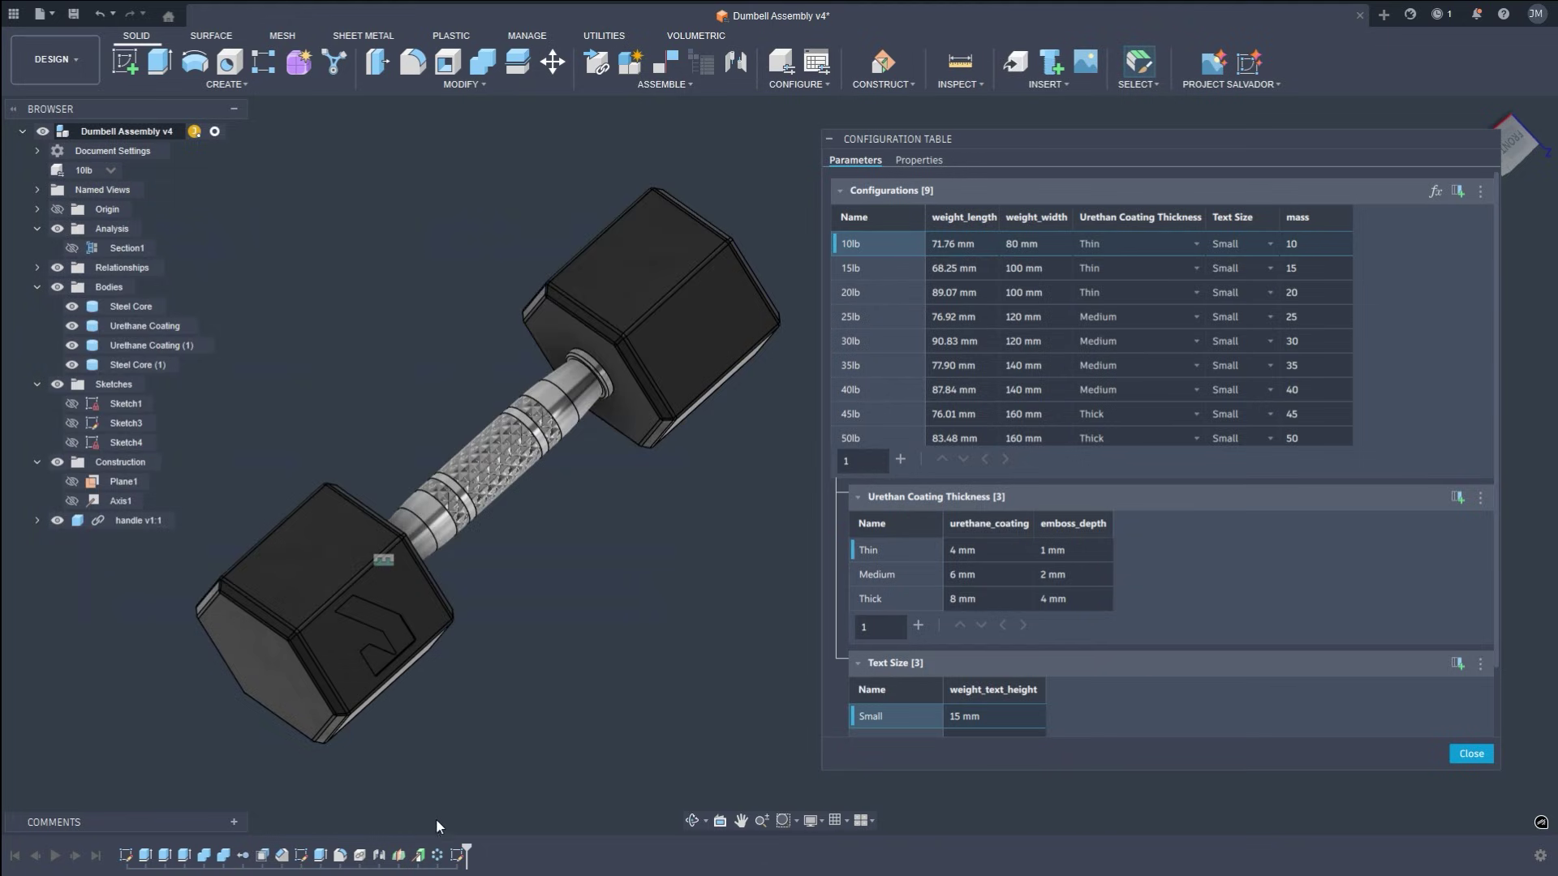
- Reopen the weight-face sketch (Sketch4) for editing
left_click(357, 580)
right_click(450, 640)
left_click(481, 684)
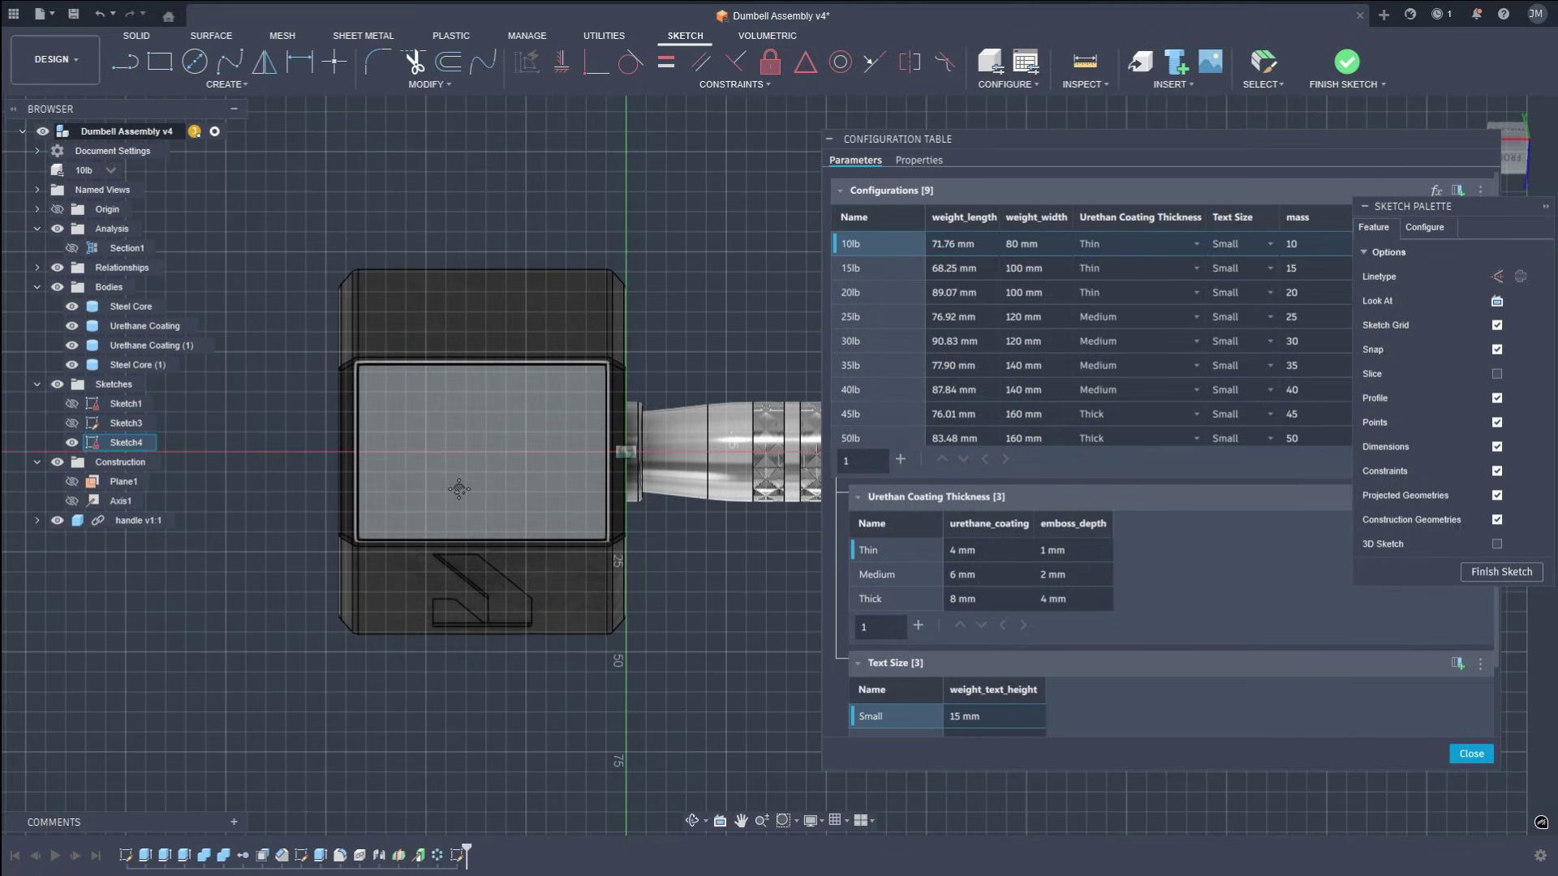
scroll(459, 490, "up", 3)
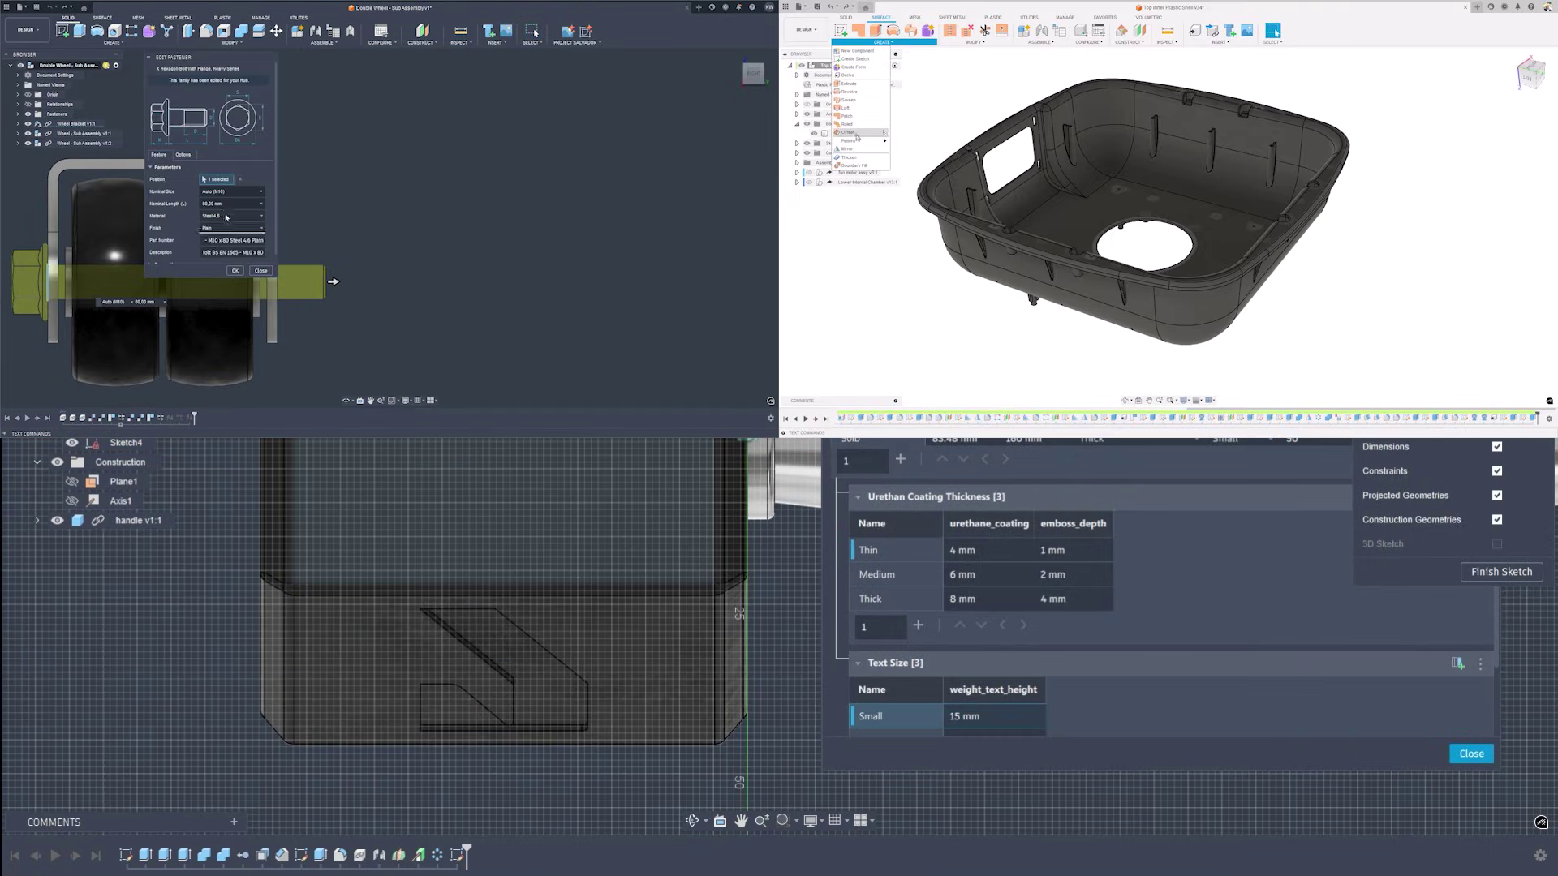
- Begin placing a text element on the weight face of the sketch
left_click(707, 582)
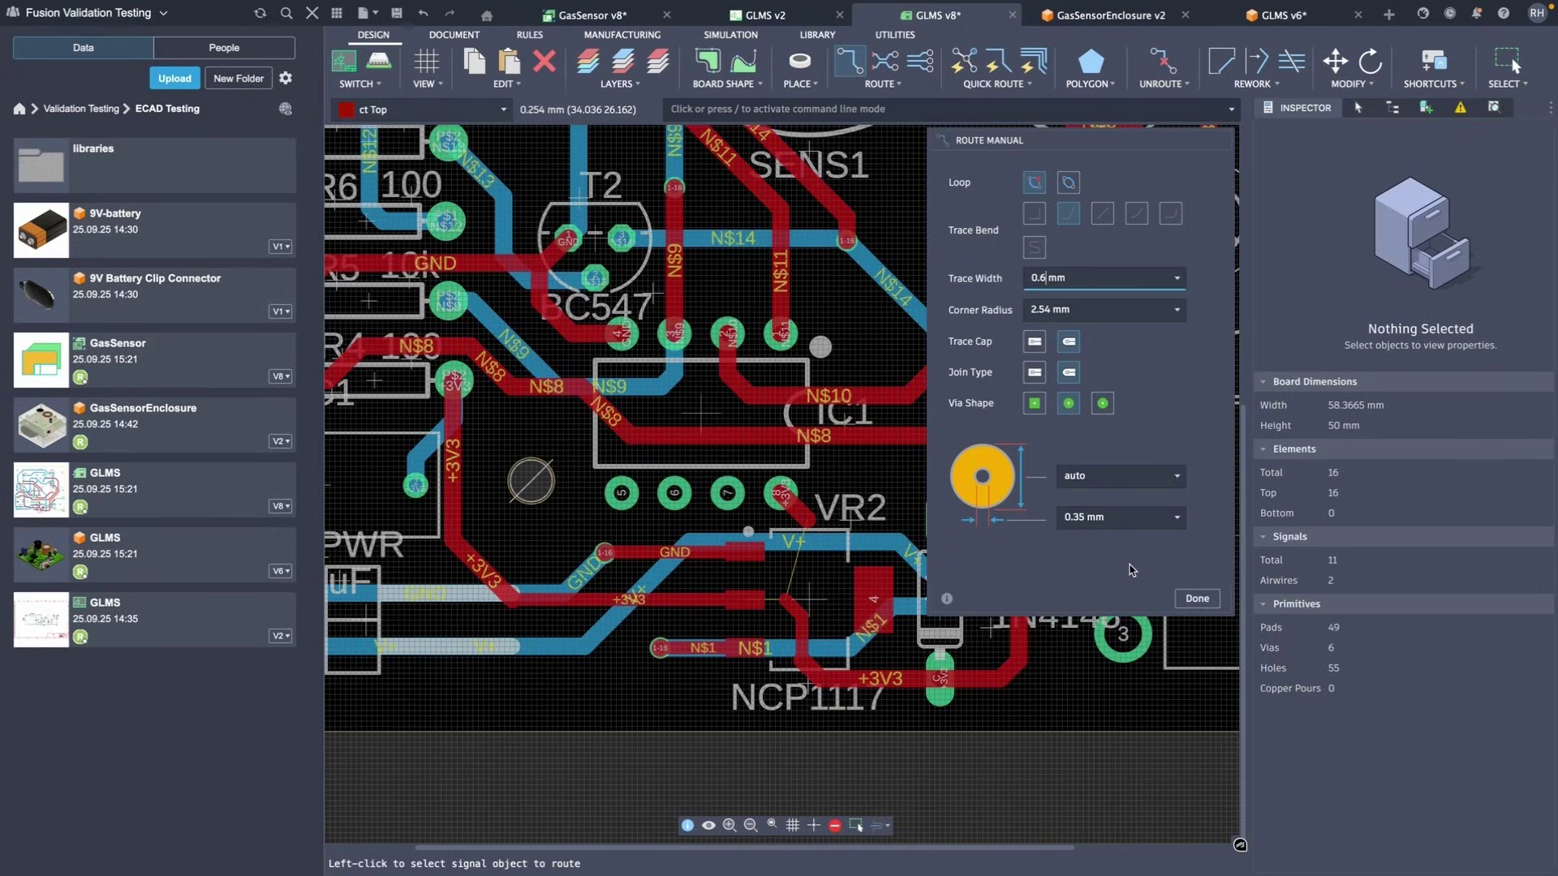
- Route the remaining +3V3 airwire manually between its two pads
left_click(754, 605)
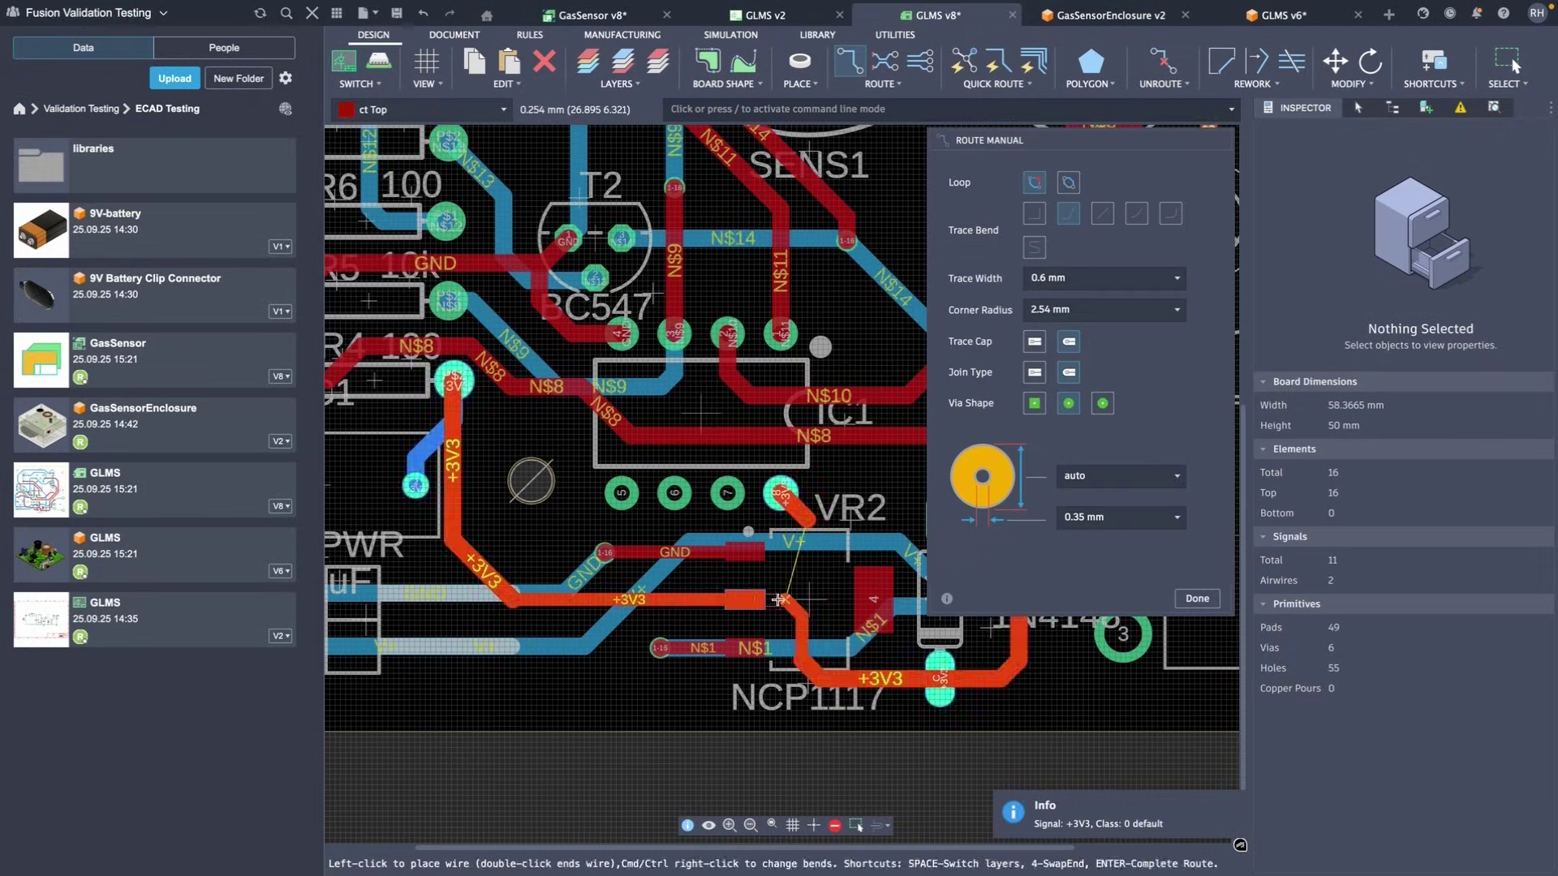
left_click(803, 520)
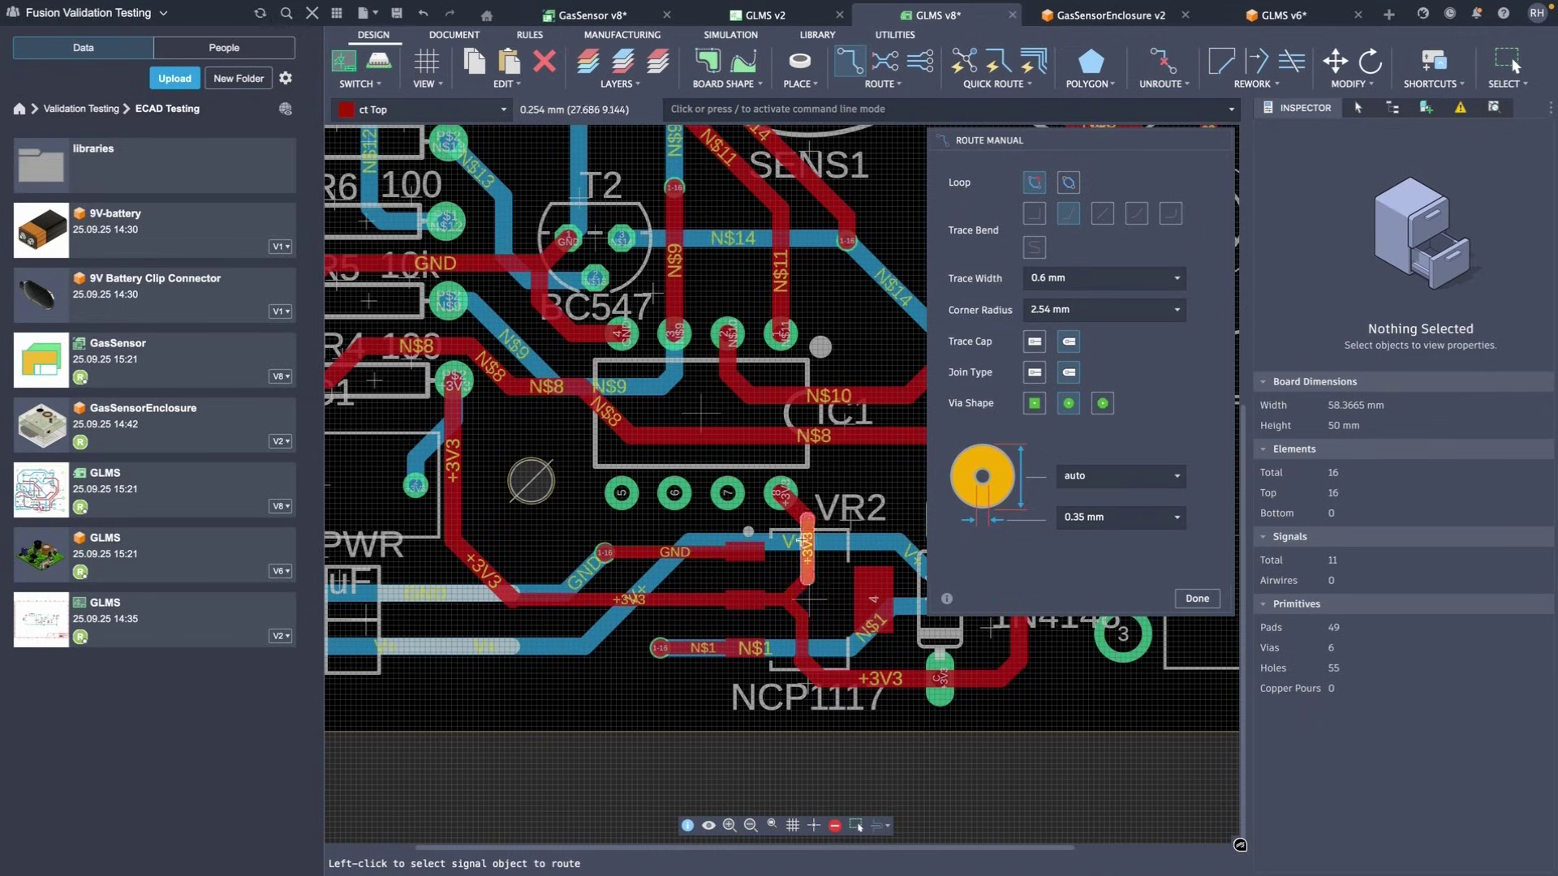
left_click(835, 825)
- Move the SP1 buzzer 2.794 mm along Y on the 3D board
left_click(1281, 15)
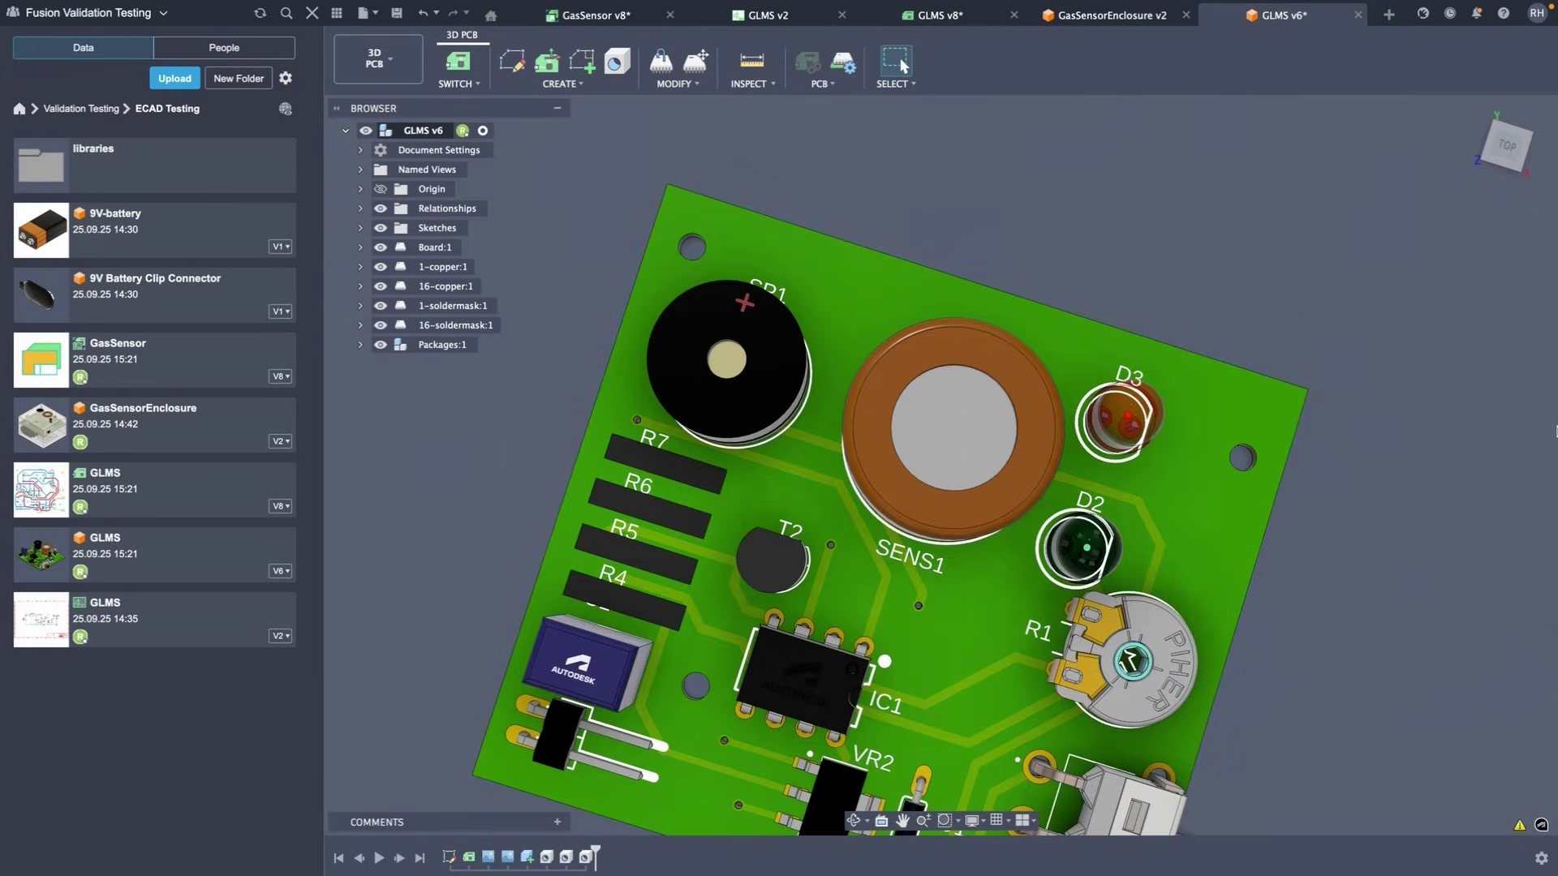
left_click(696, 61)
left_click(730, 410)
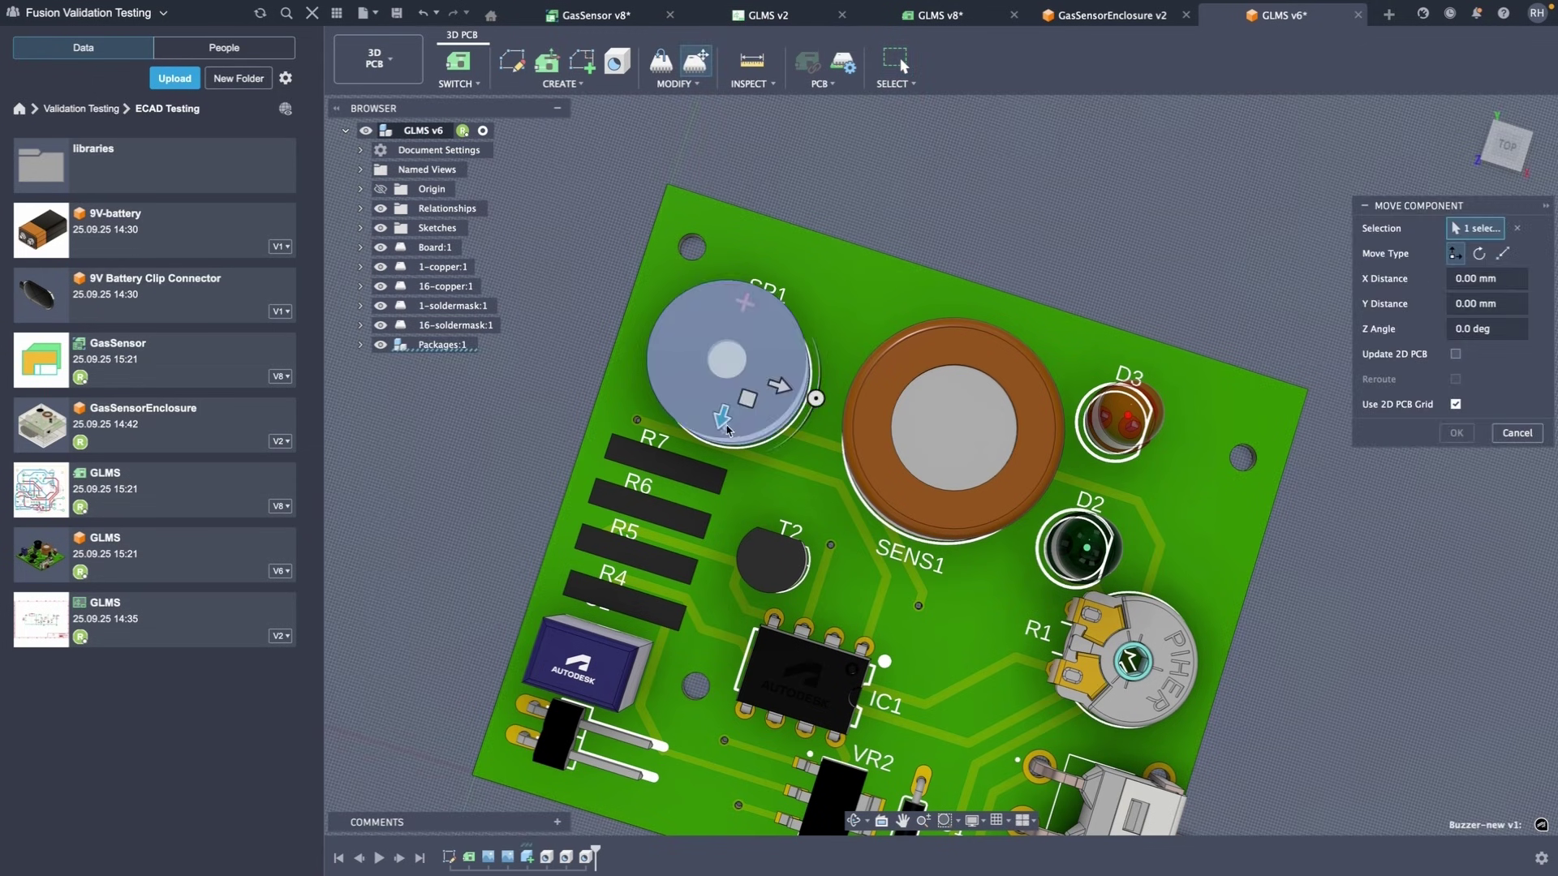
left_click_drag(727, 430, 836, 332)
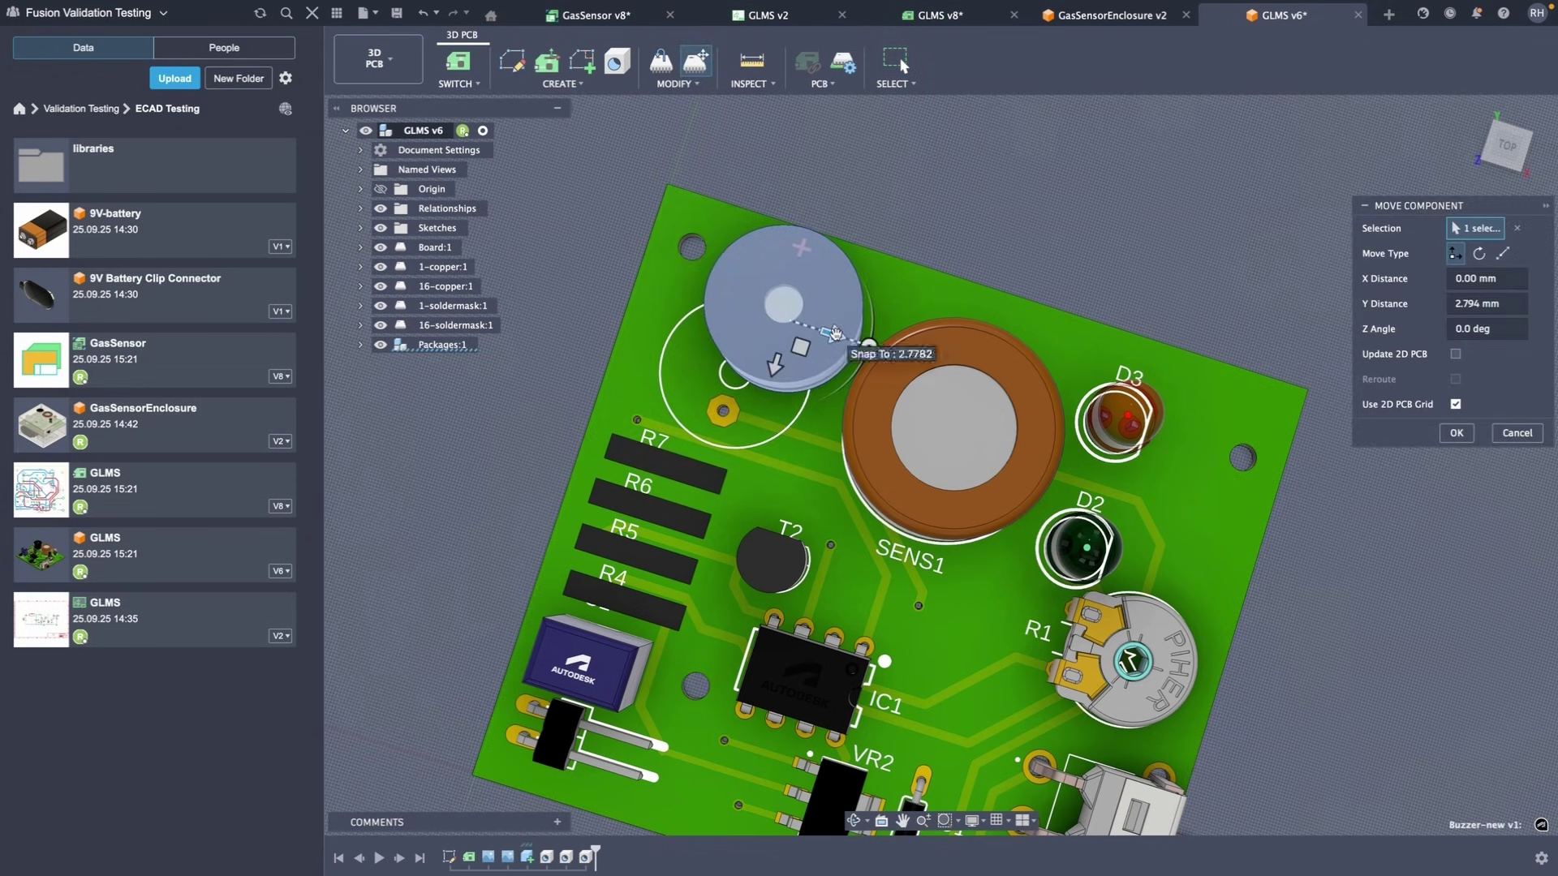
left_click(1456, 433)
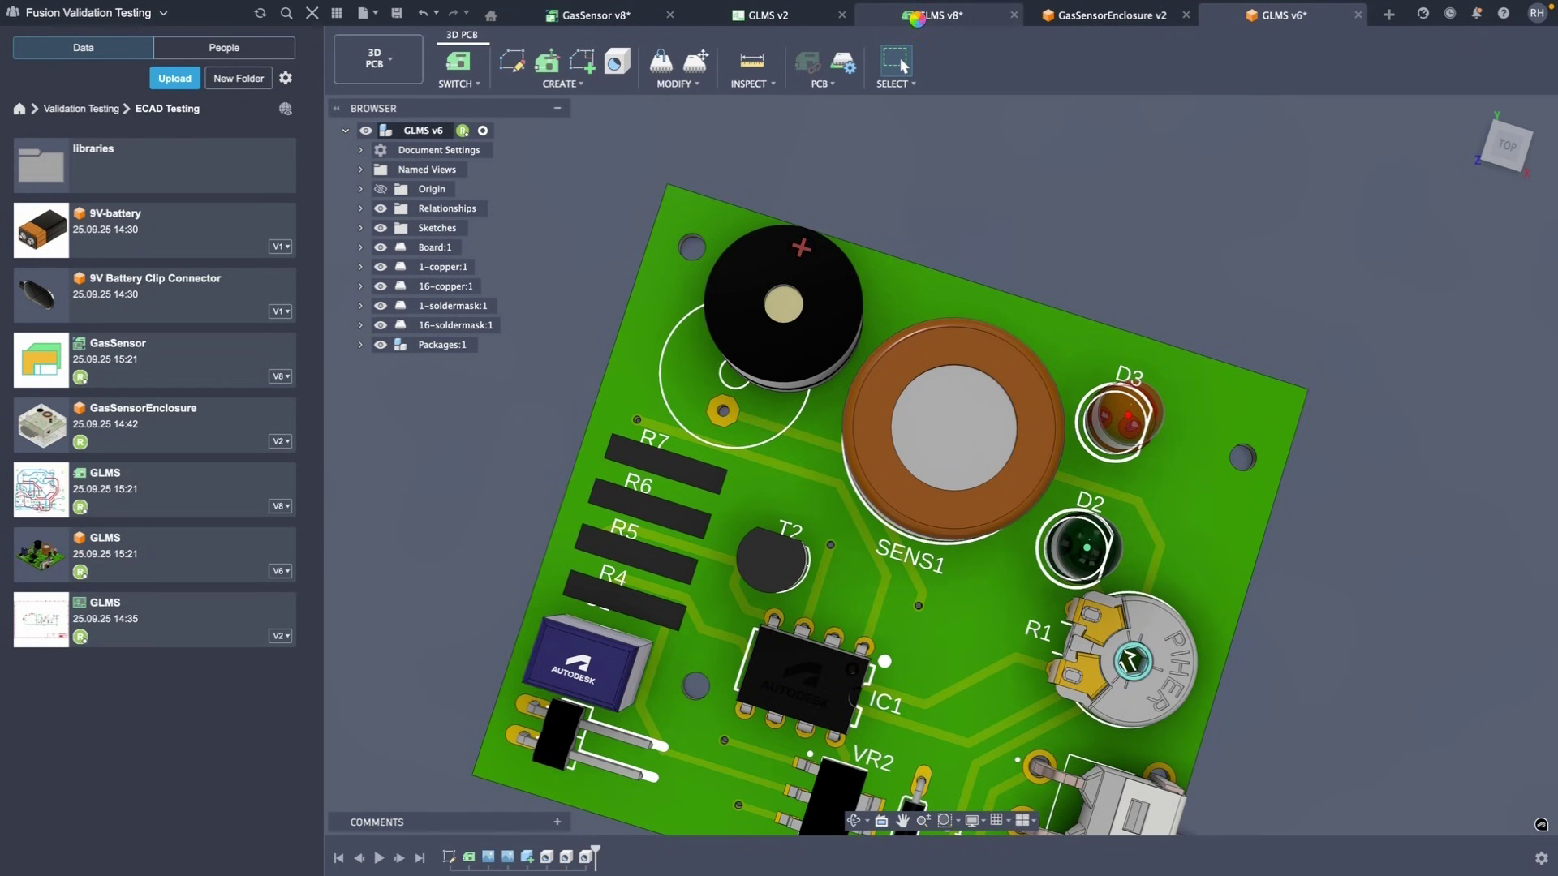
left_click(935, 15)
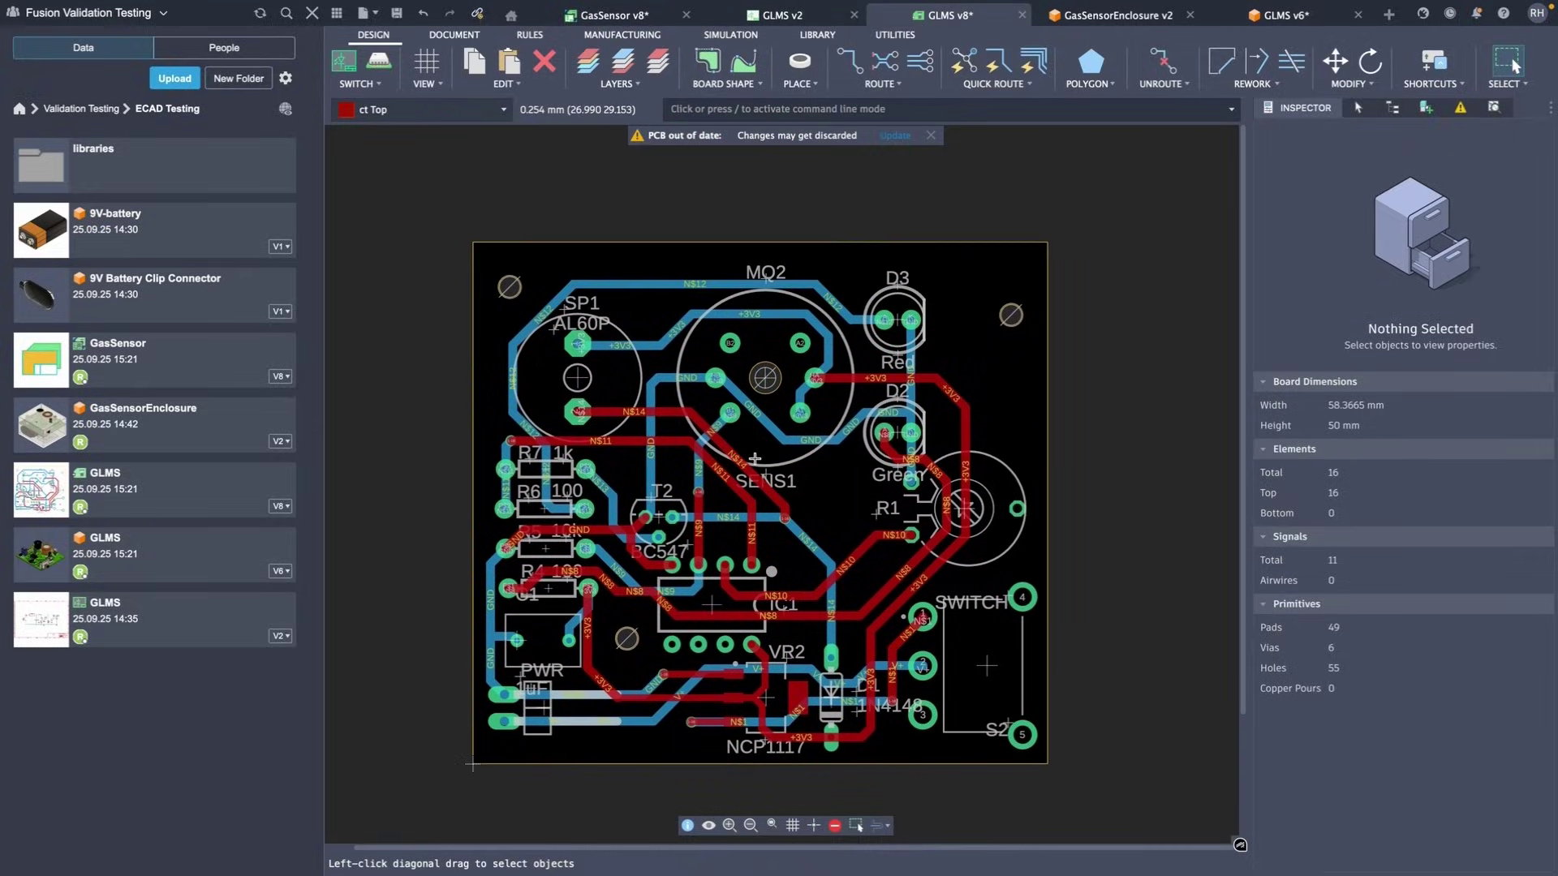
- Update the 2D board and list the bill of materials per component, sorted by reference designator
left_click(899, 137)
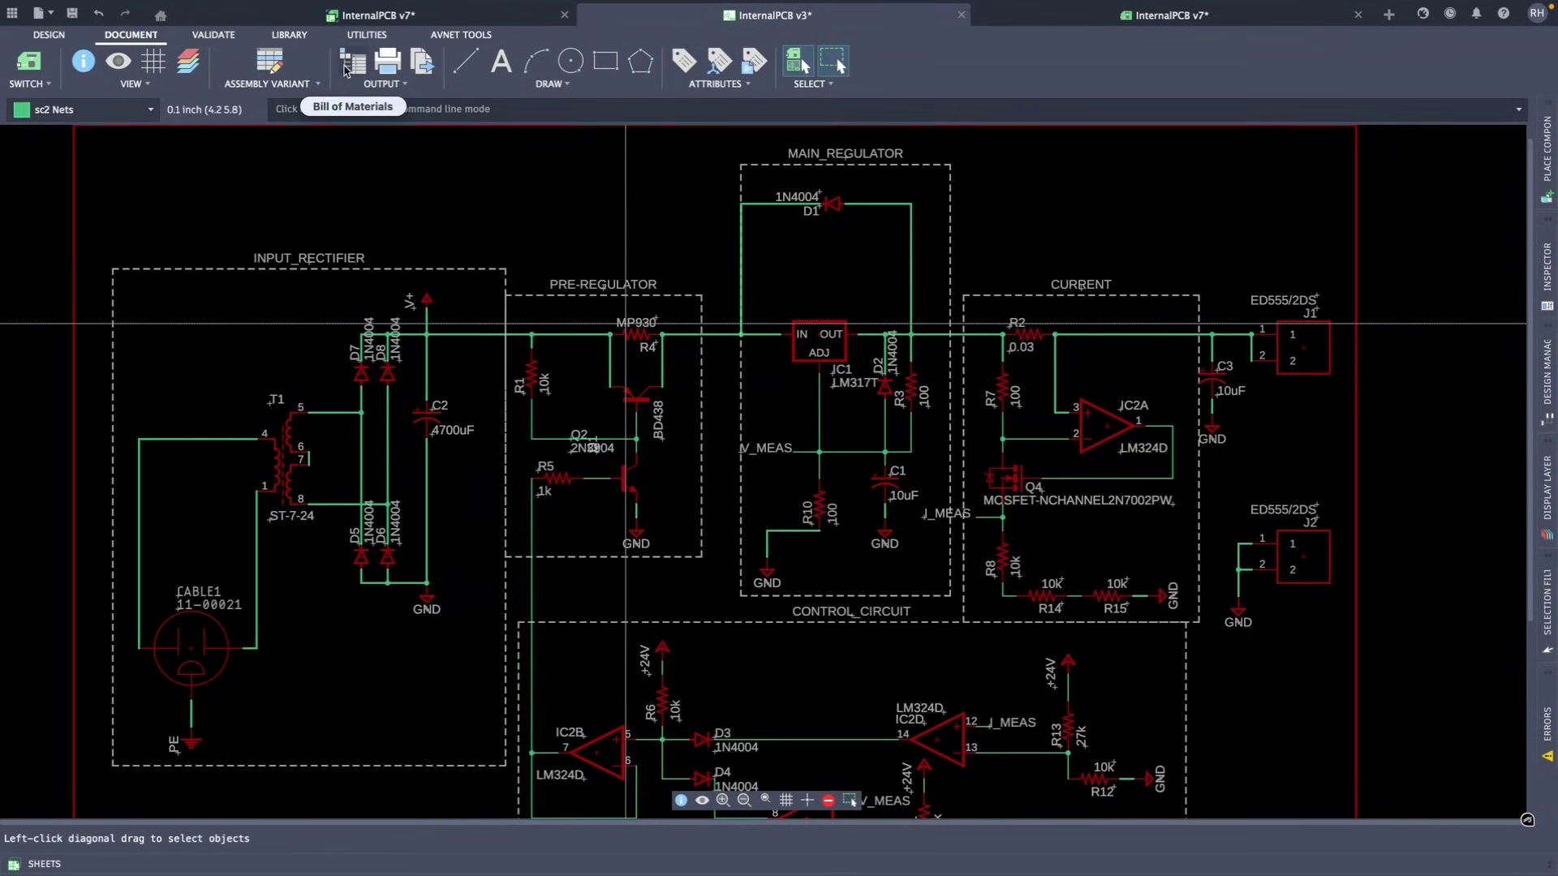
left_click(348, 72)
left_click(850, 194)
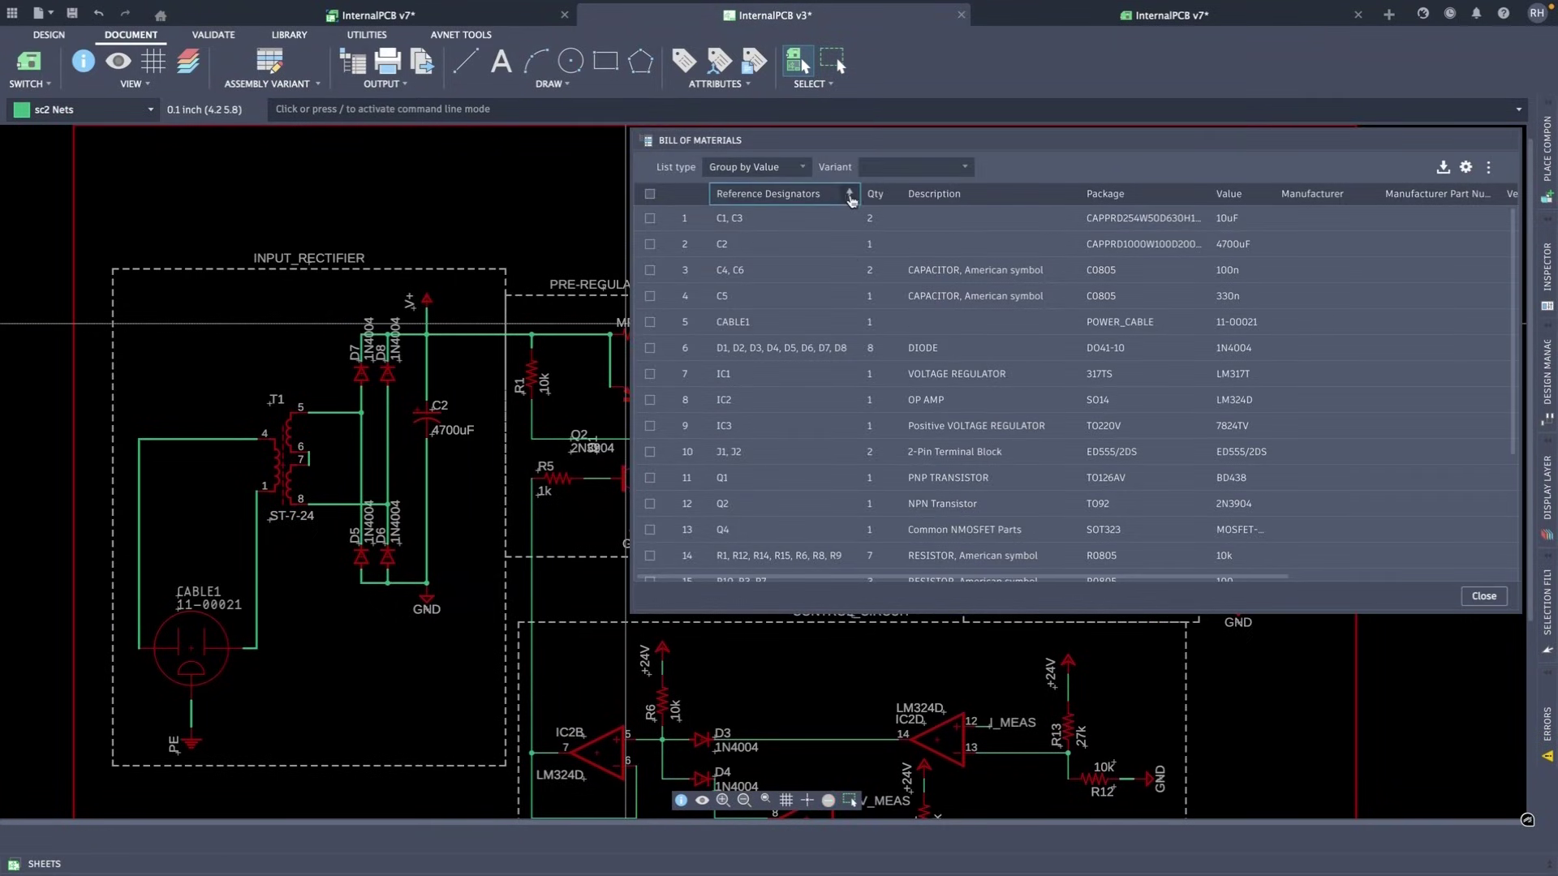
left_click(785, 170)
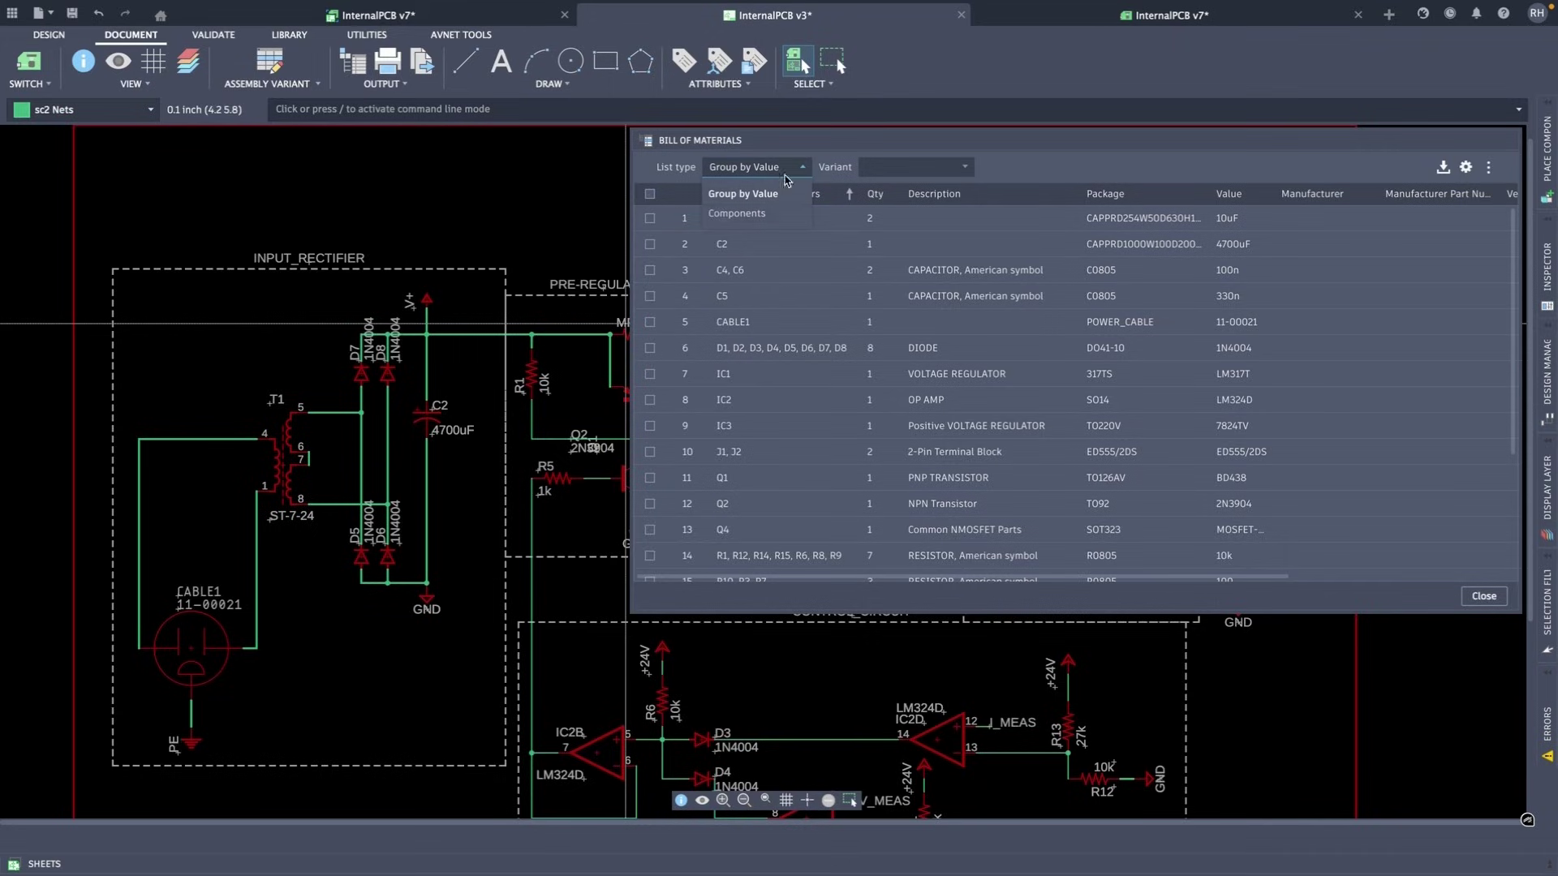
left_click(739, 213)
scroll(657, 354, "down", 4)
scroll(657, 354, "down", 5)
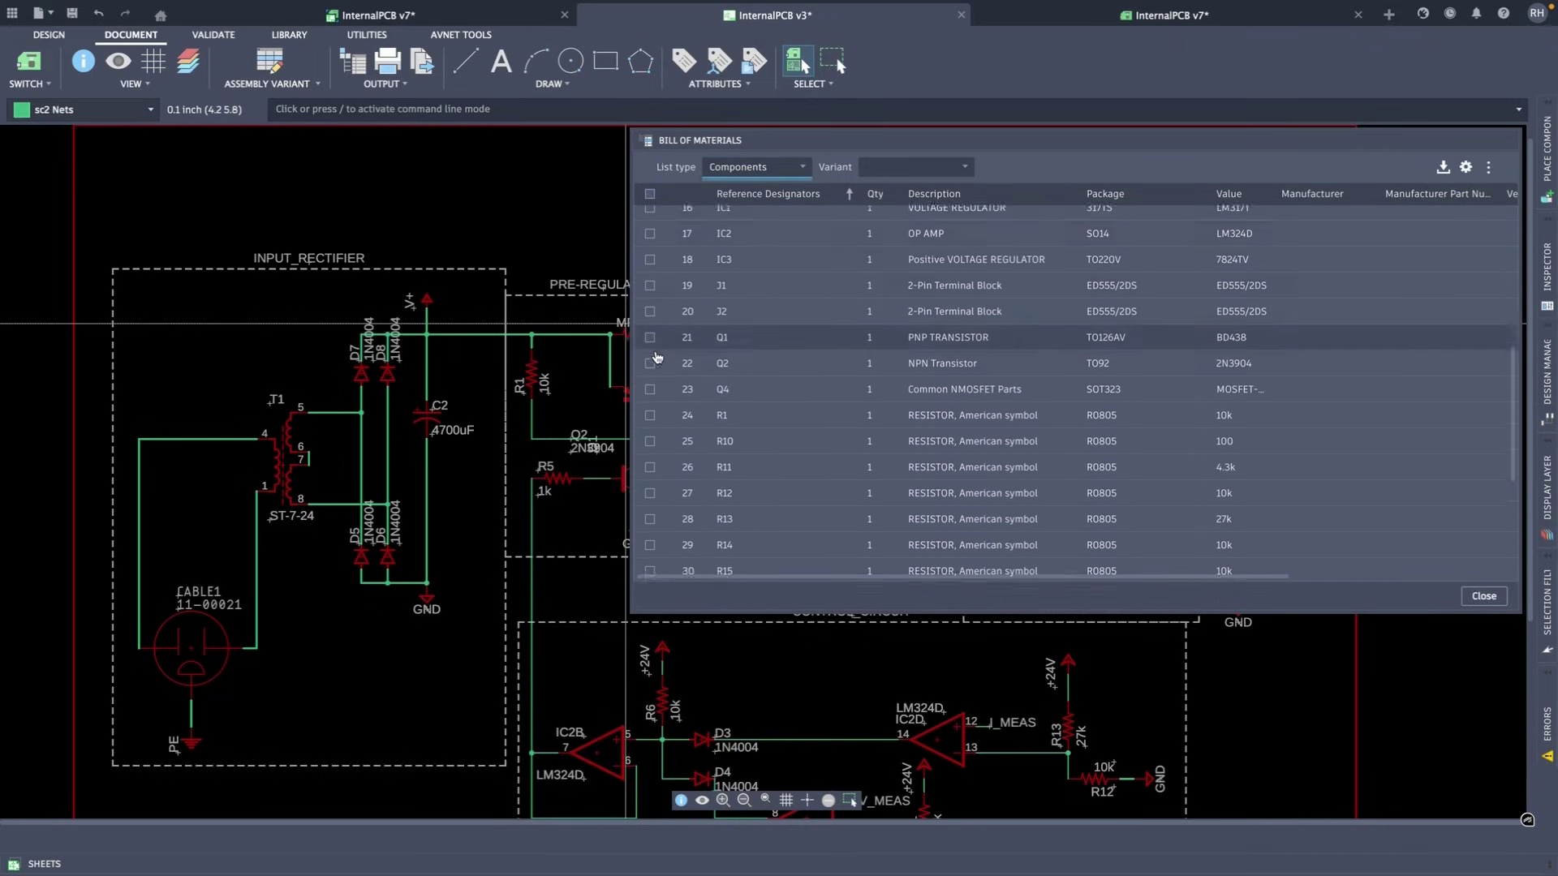
left_click(650, 428)
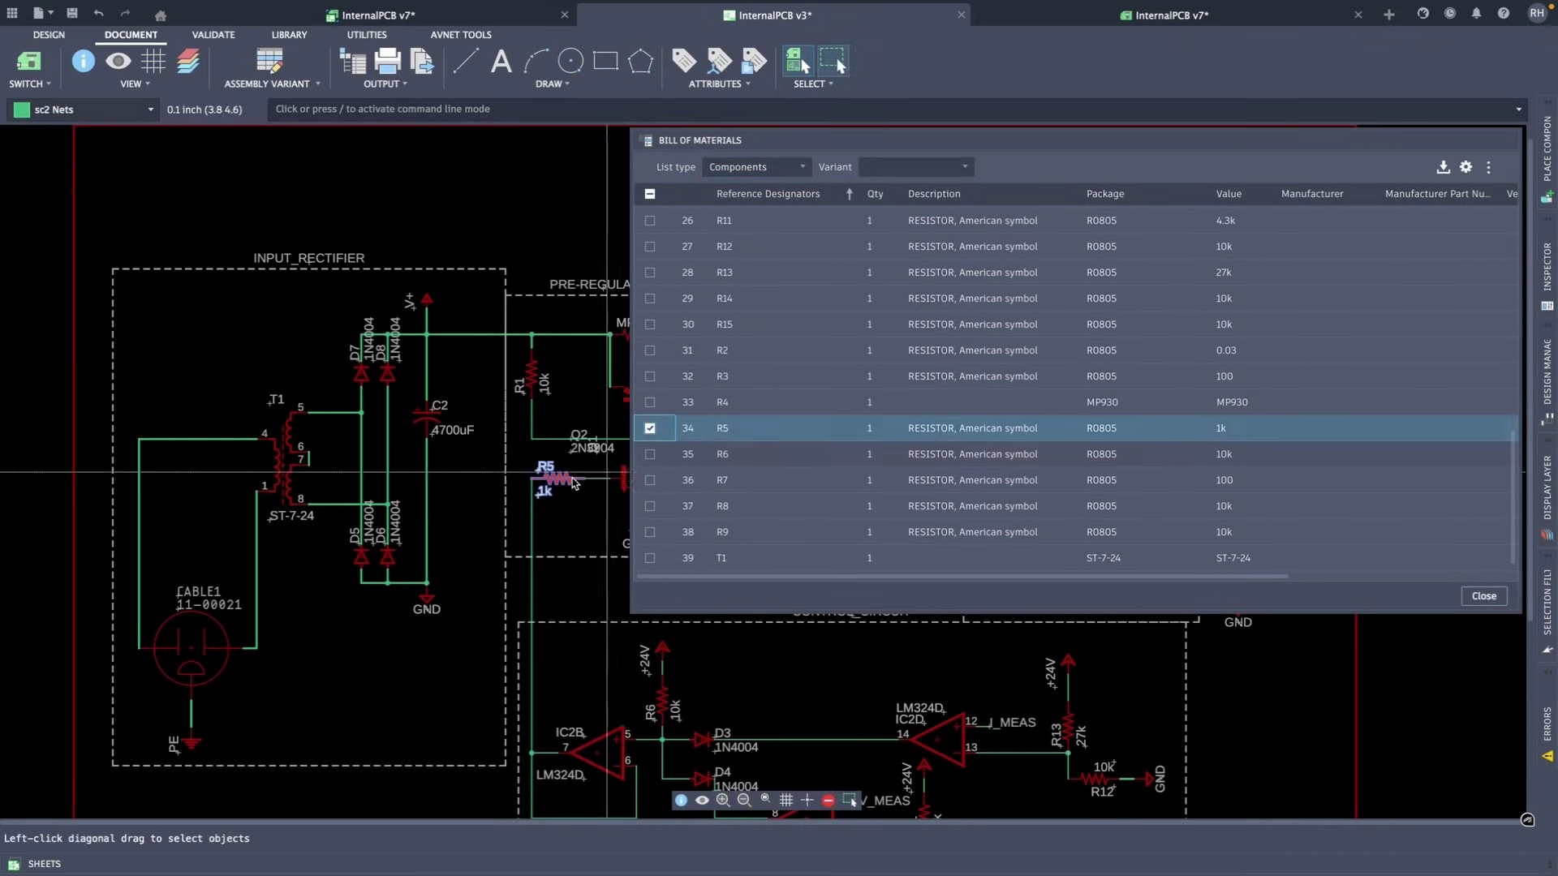
scroll(652, 406, "up", 9)
left_click(650, 375)
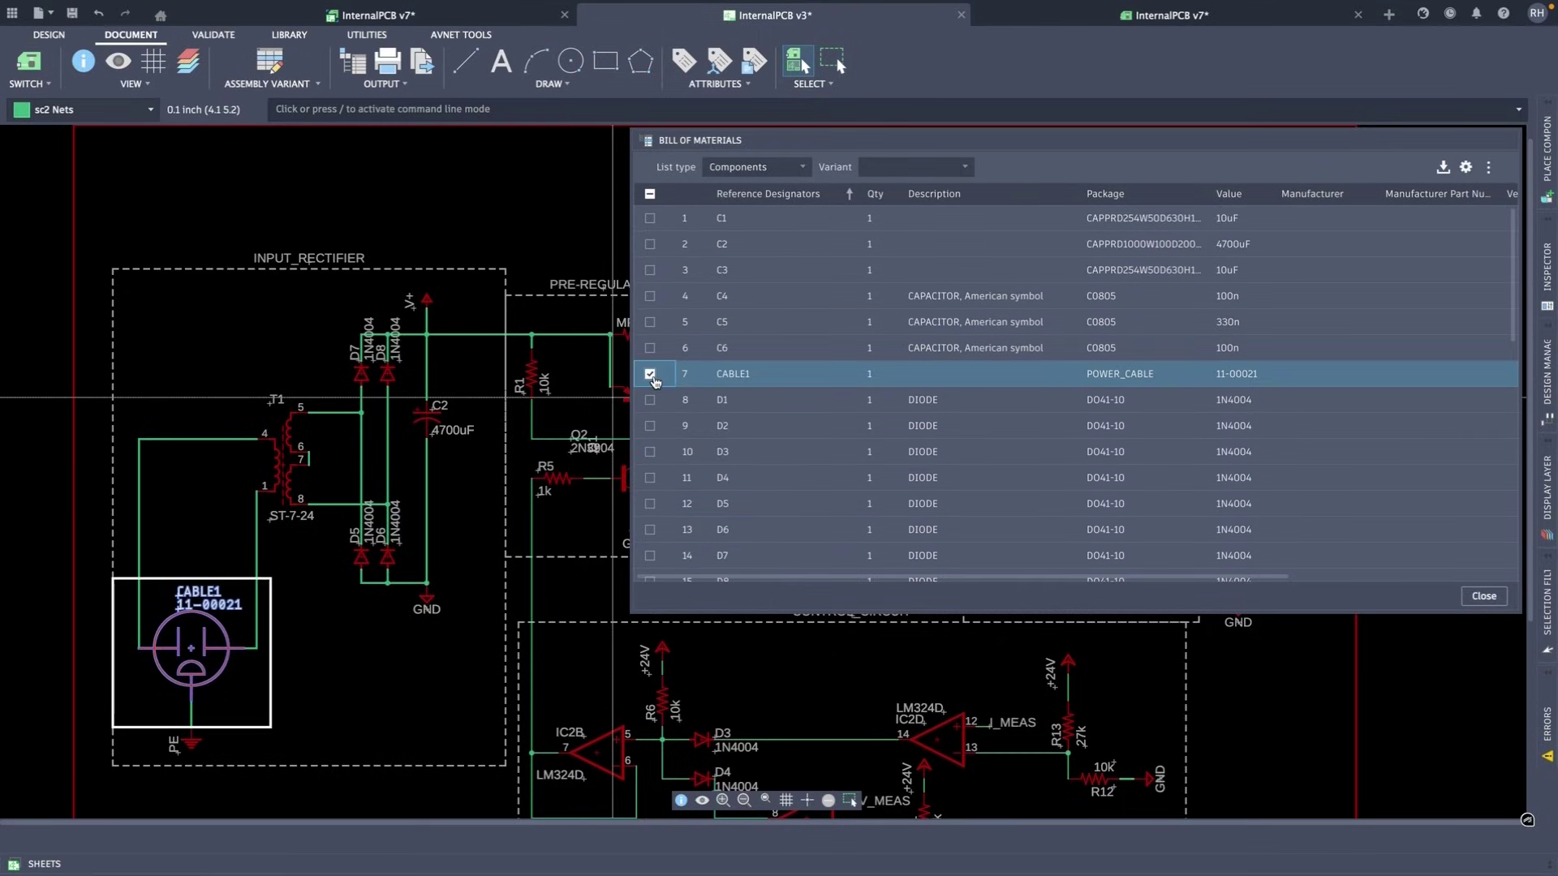
left_click(650, 375)
- Show the BOM for the NO AC variant, then begin creating a drawing
left_click(908, 167)
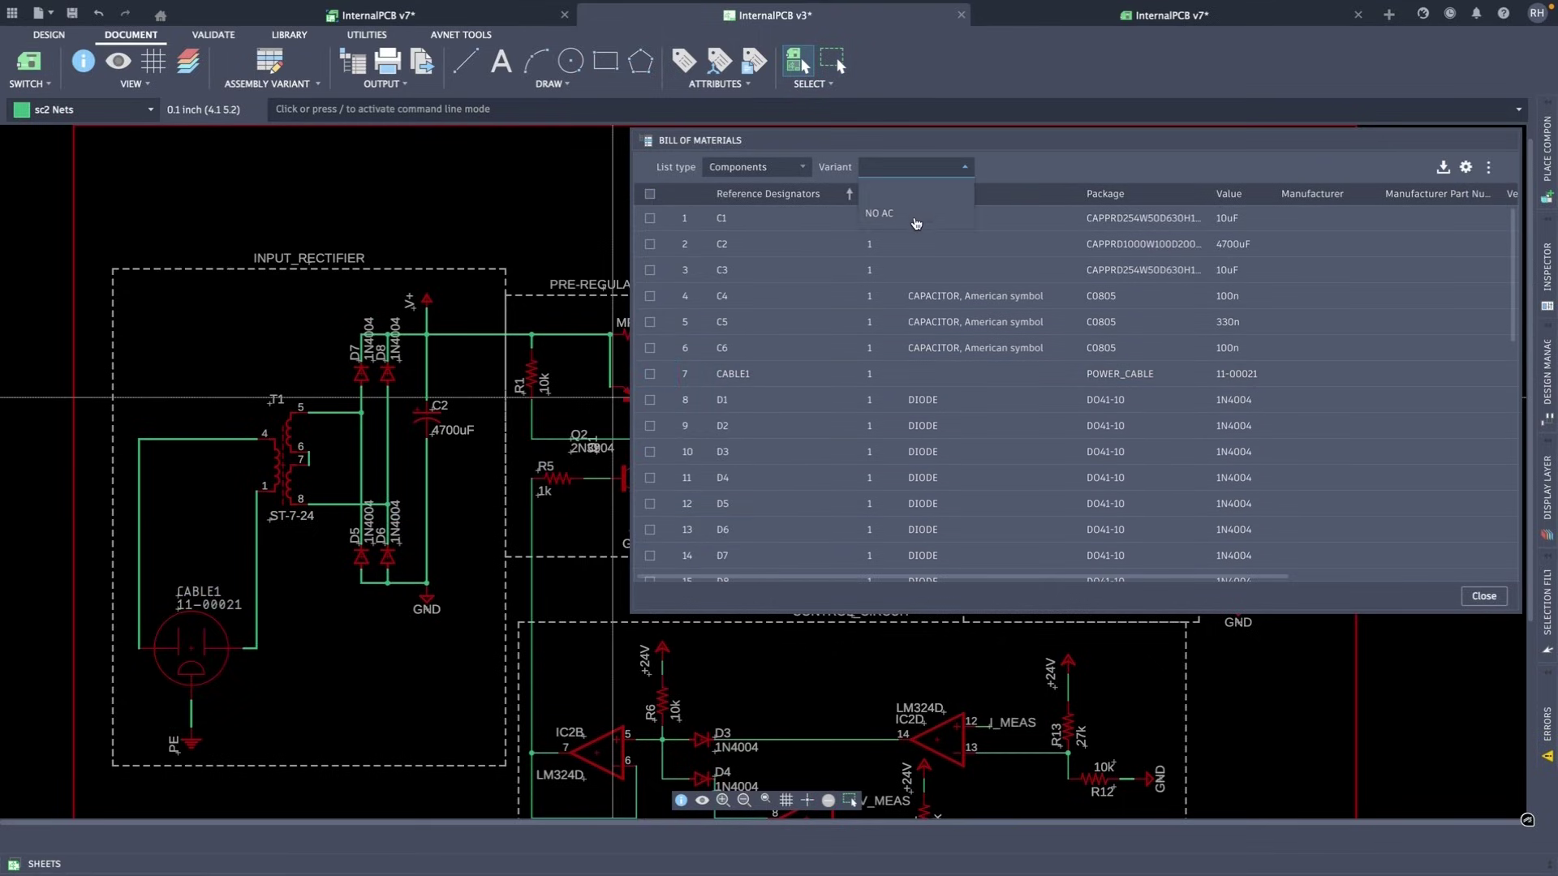
left_click(915, 219)
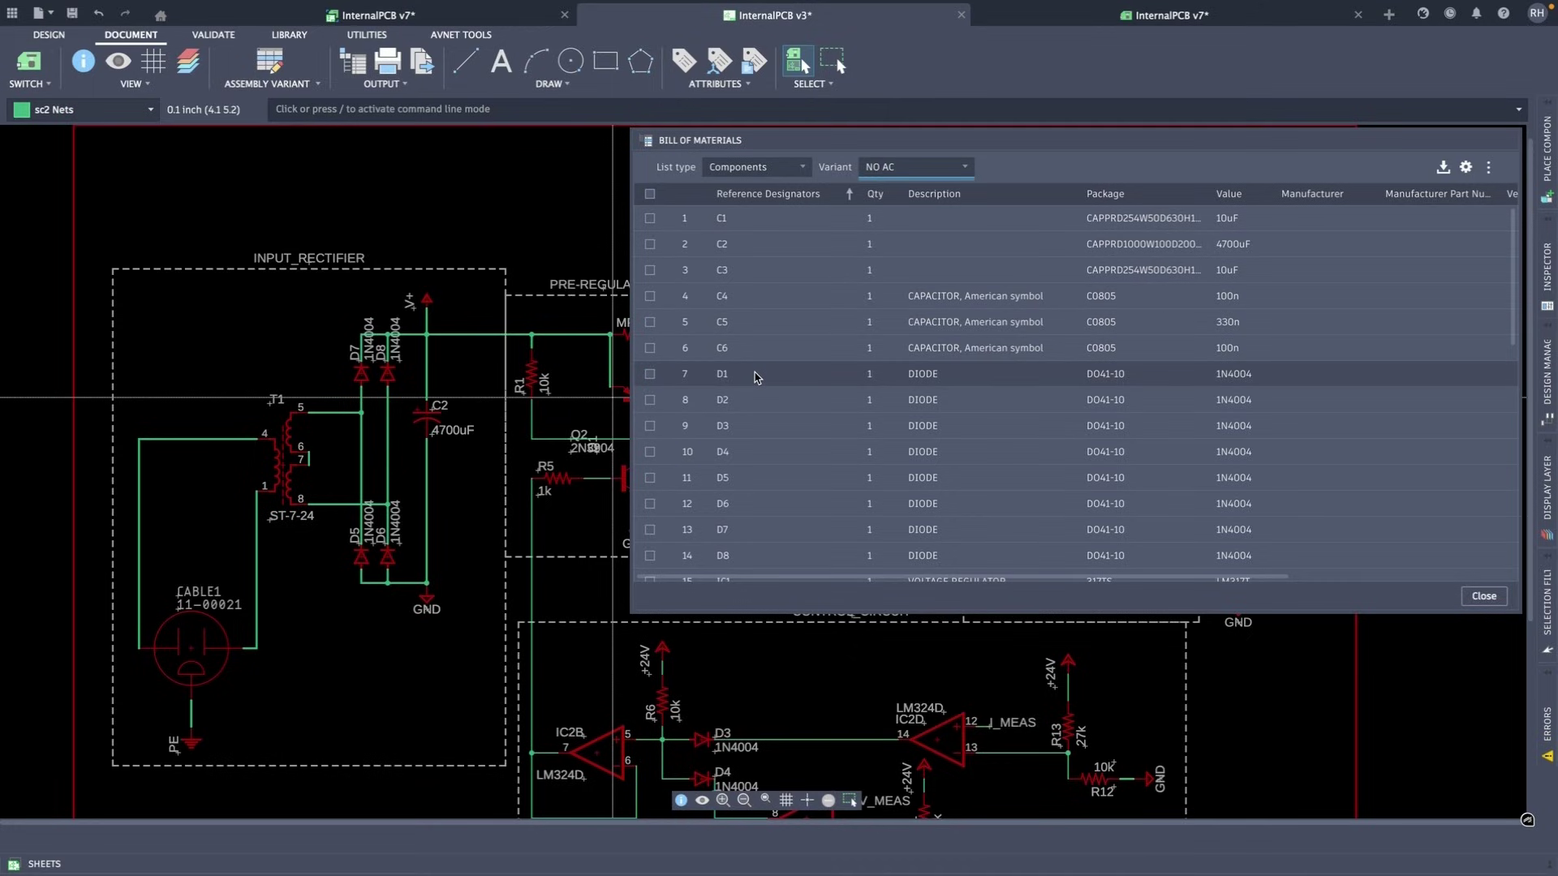
left_click(1465, 166)
scroll(1303, 487, "down", 1)
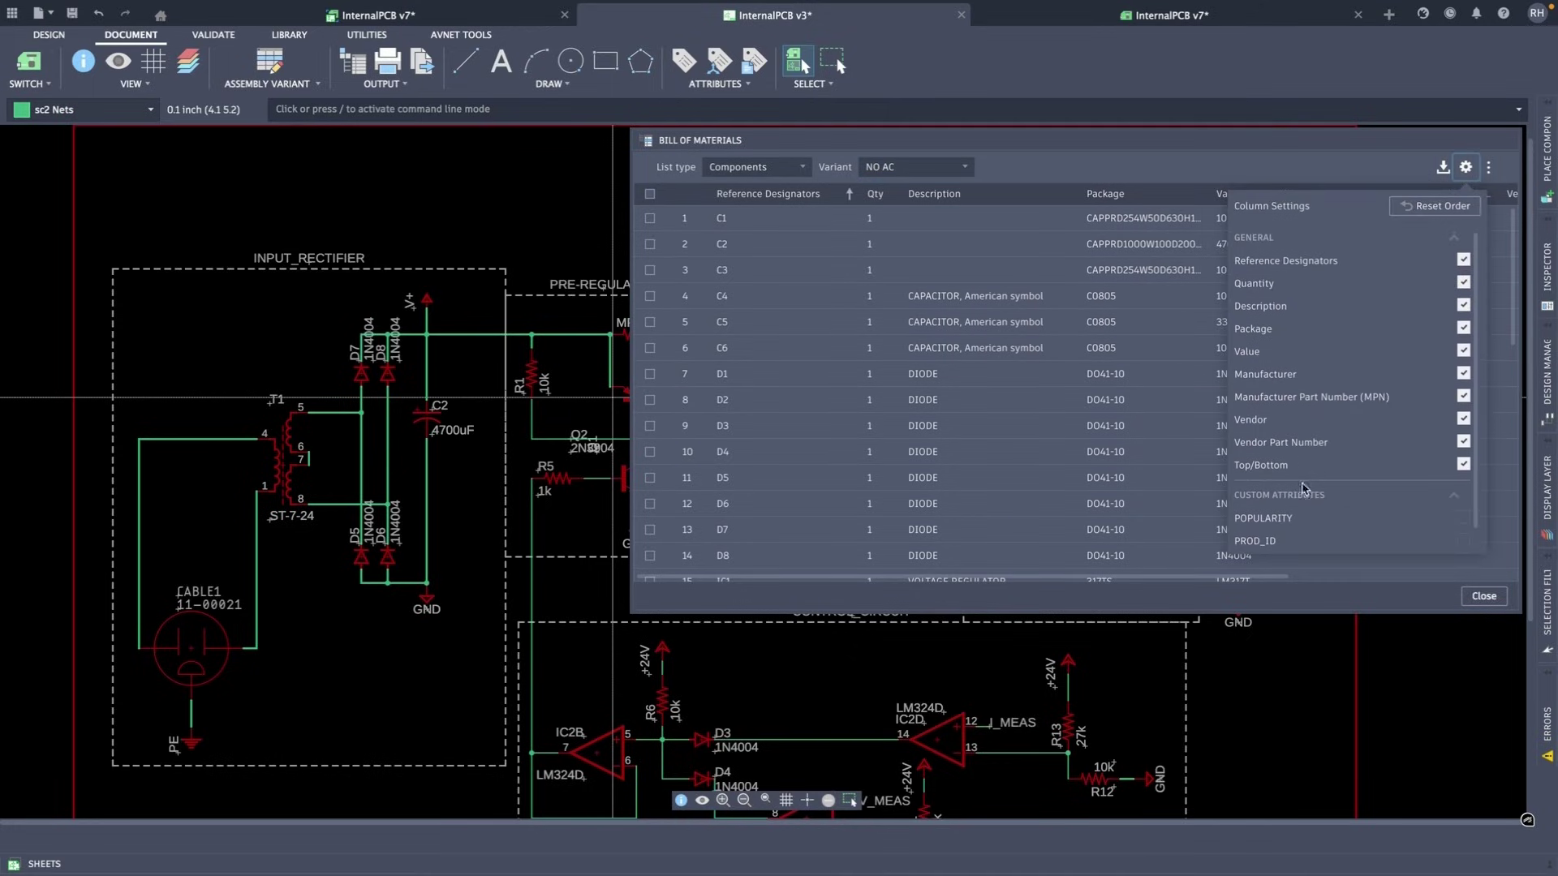
left_click(1492, 168)
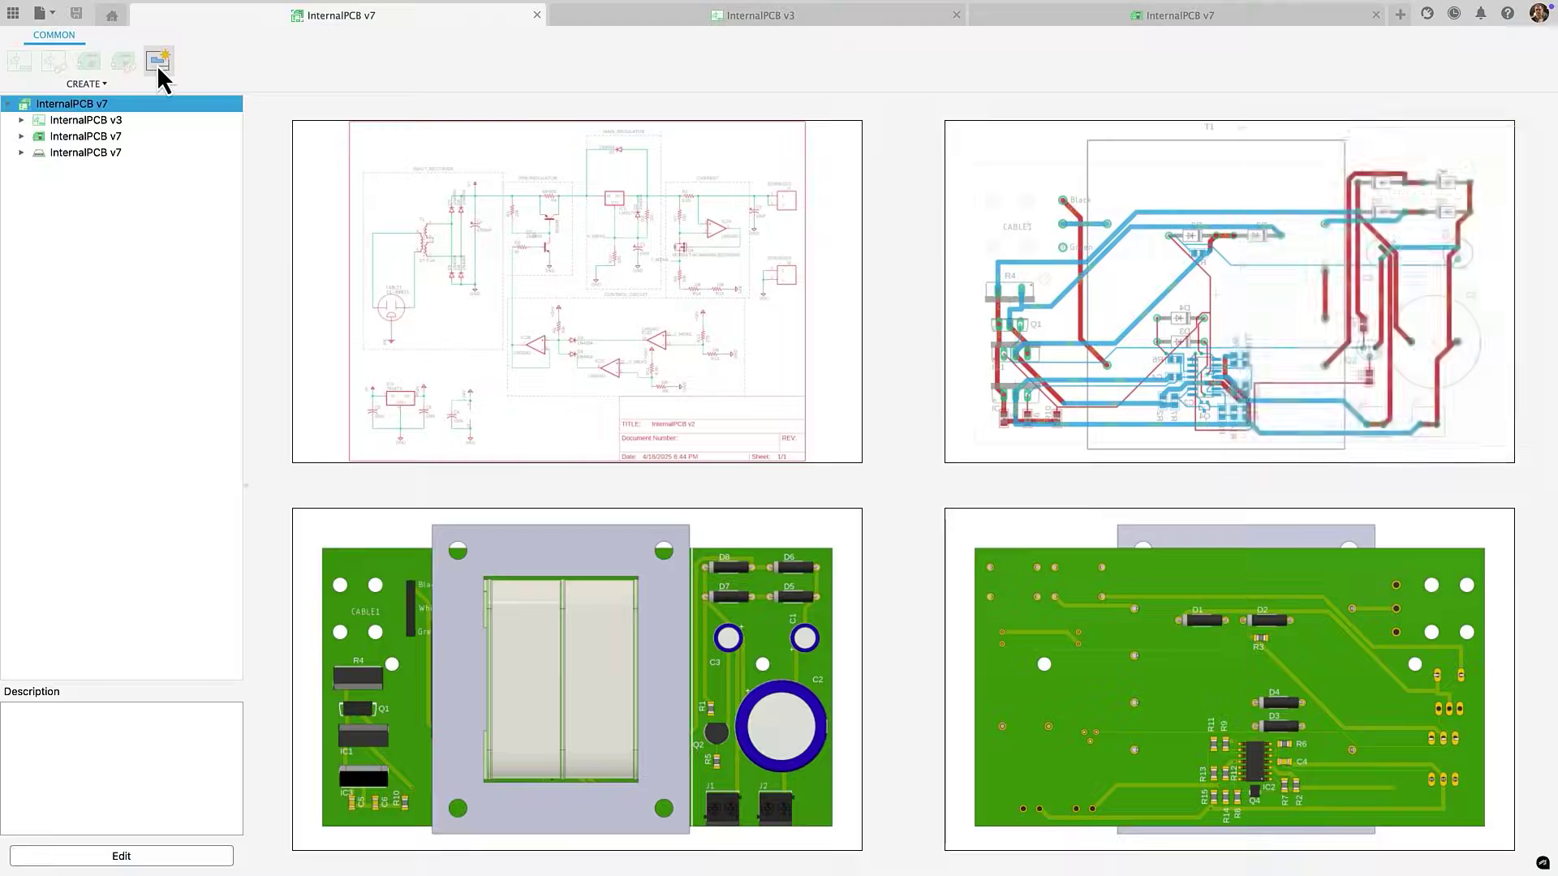
left_click(158, 65)
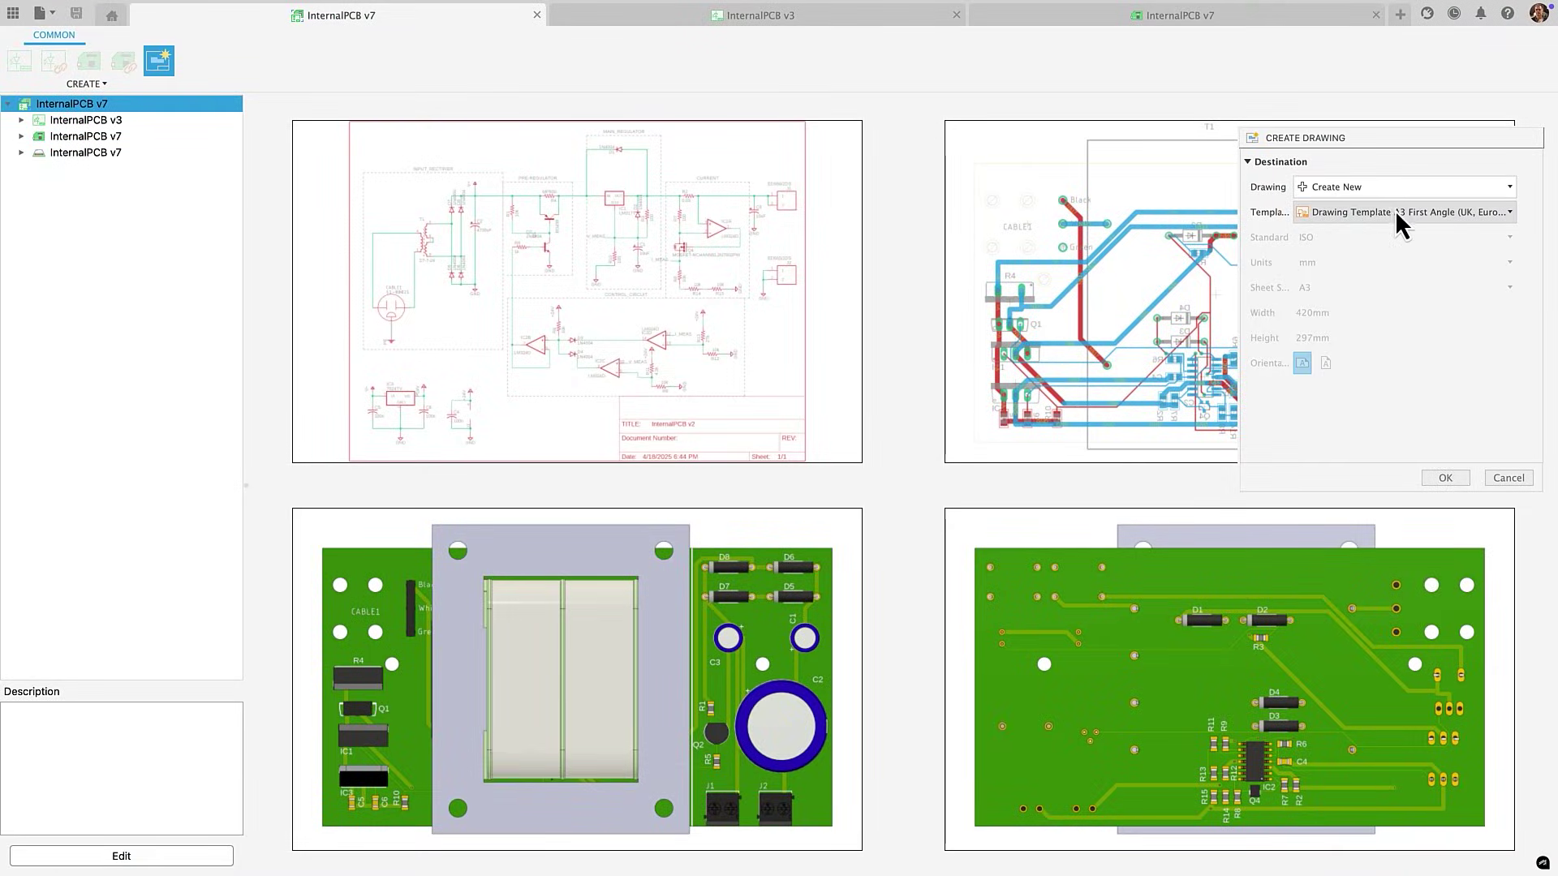
- Create the board drawing sheet and place a layer stack diagram beside the top view
left_click(1444, 478)
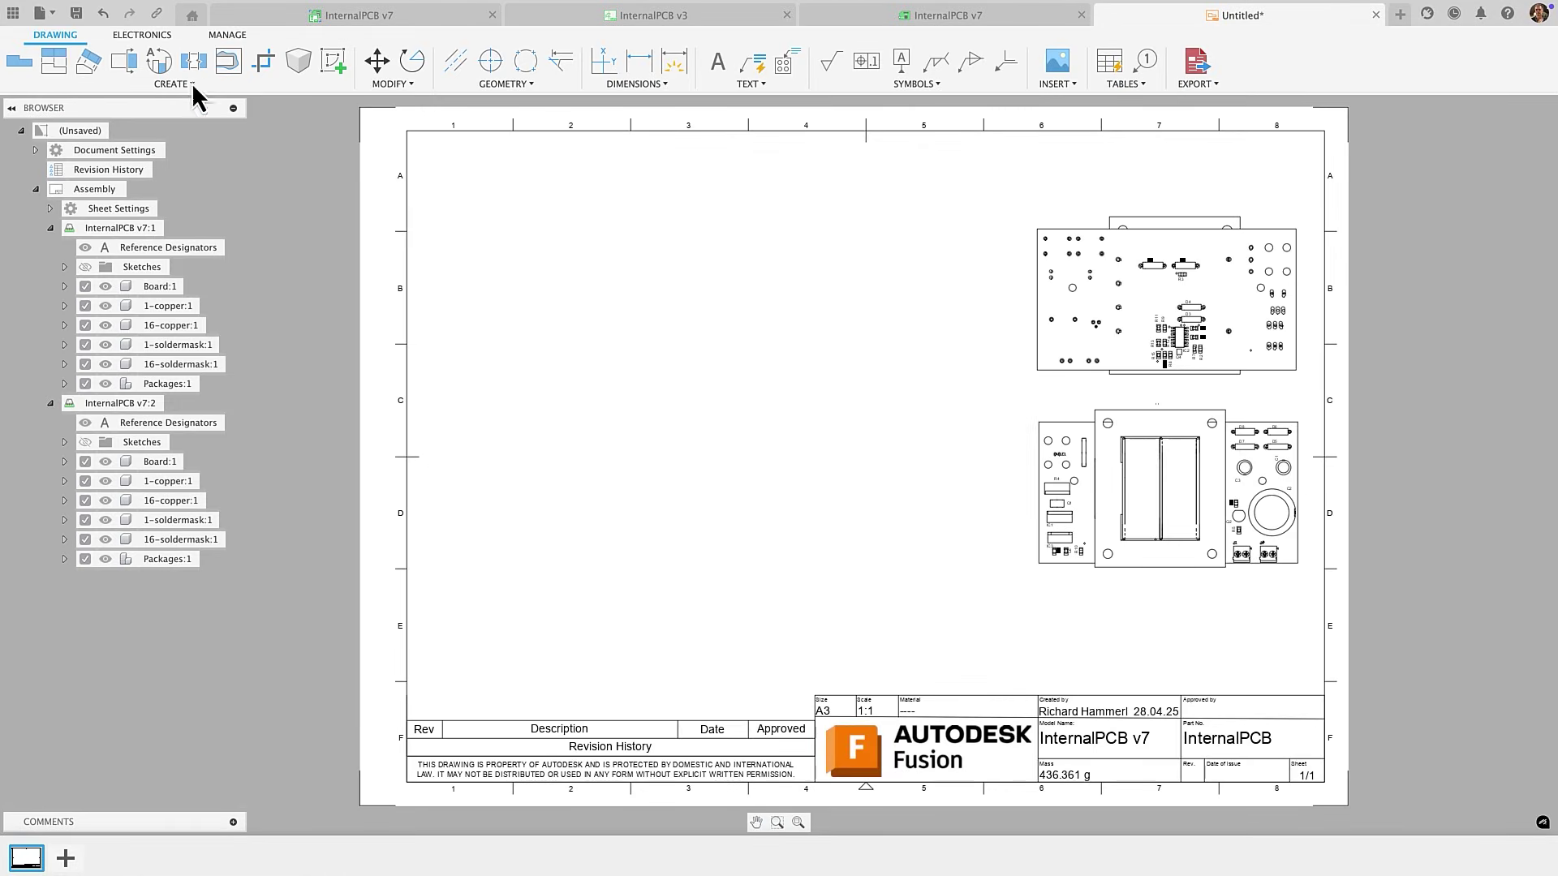
left_click(152, 34)
left_click(52, 84)
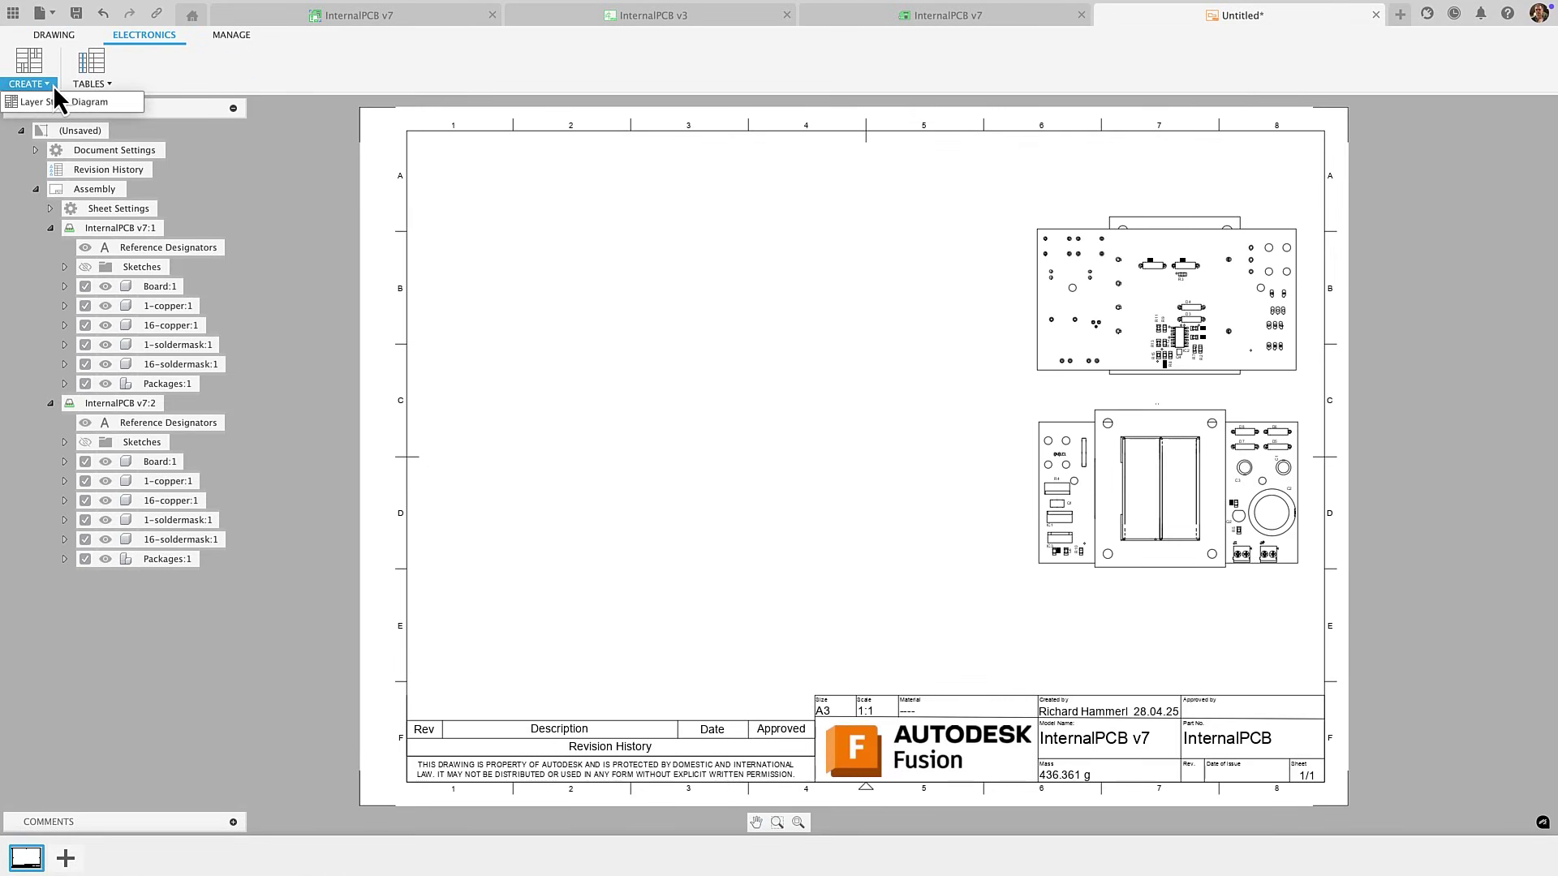
left_click(52, 104)
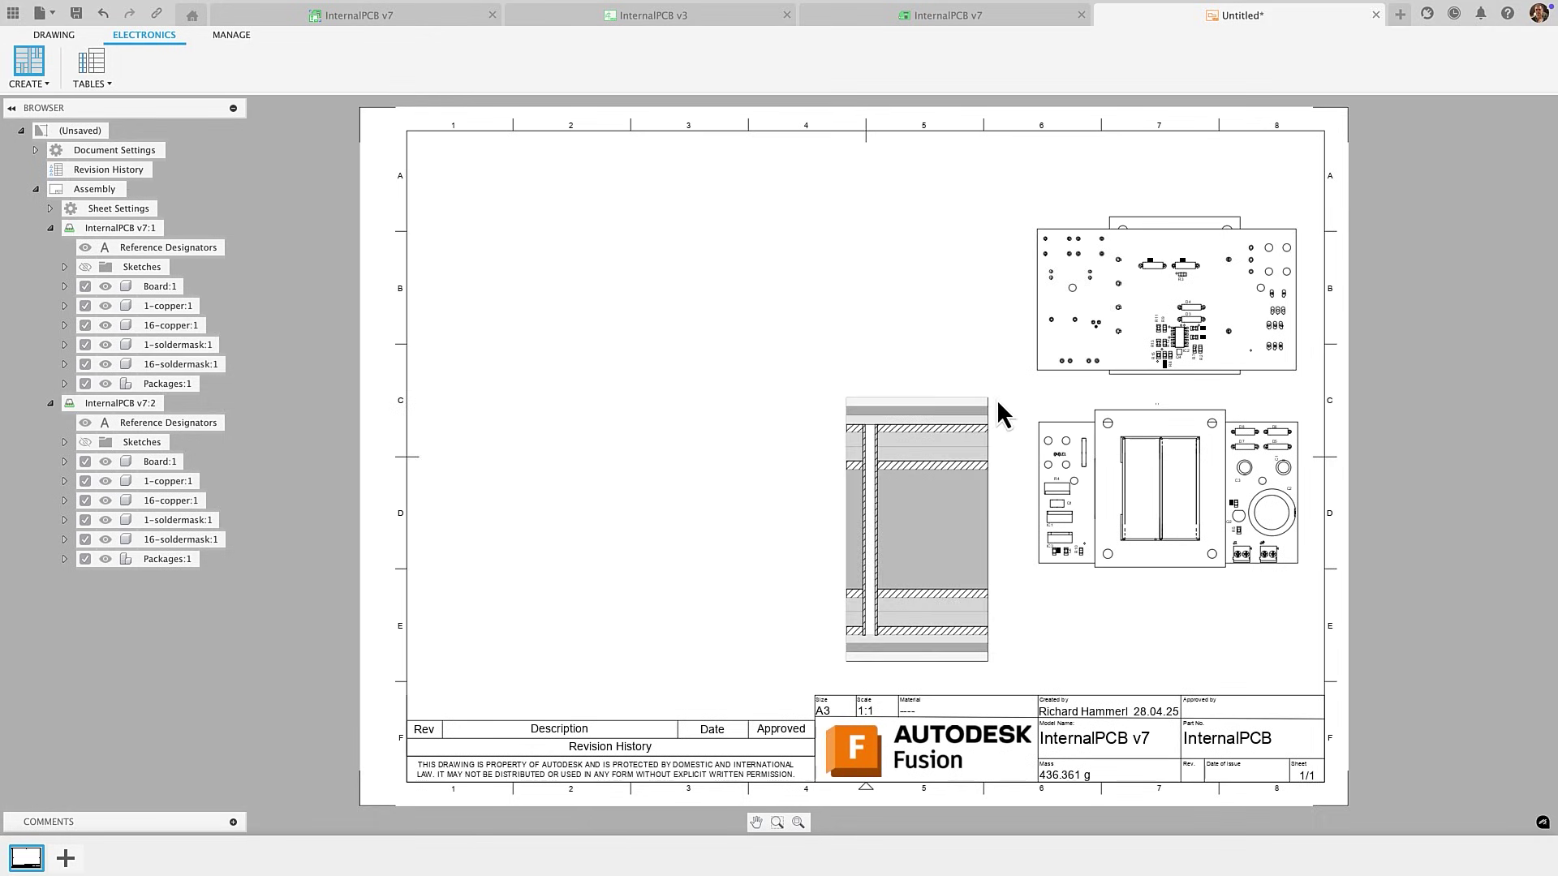
left_click(1018, 231)
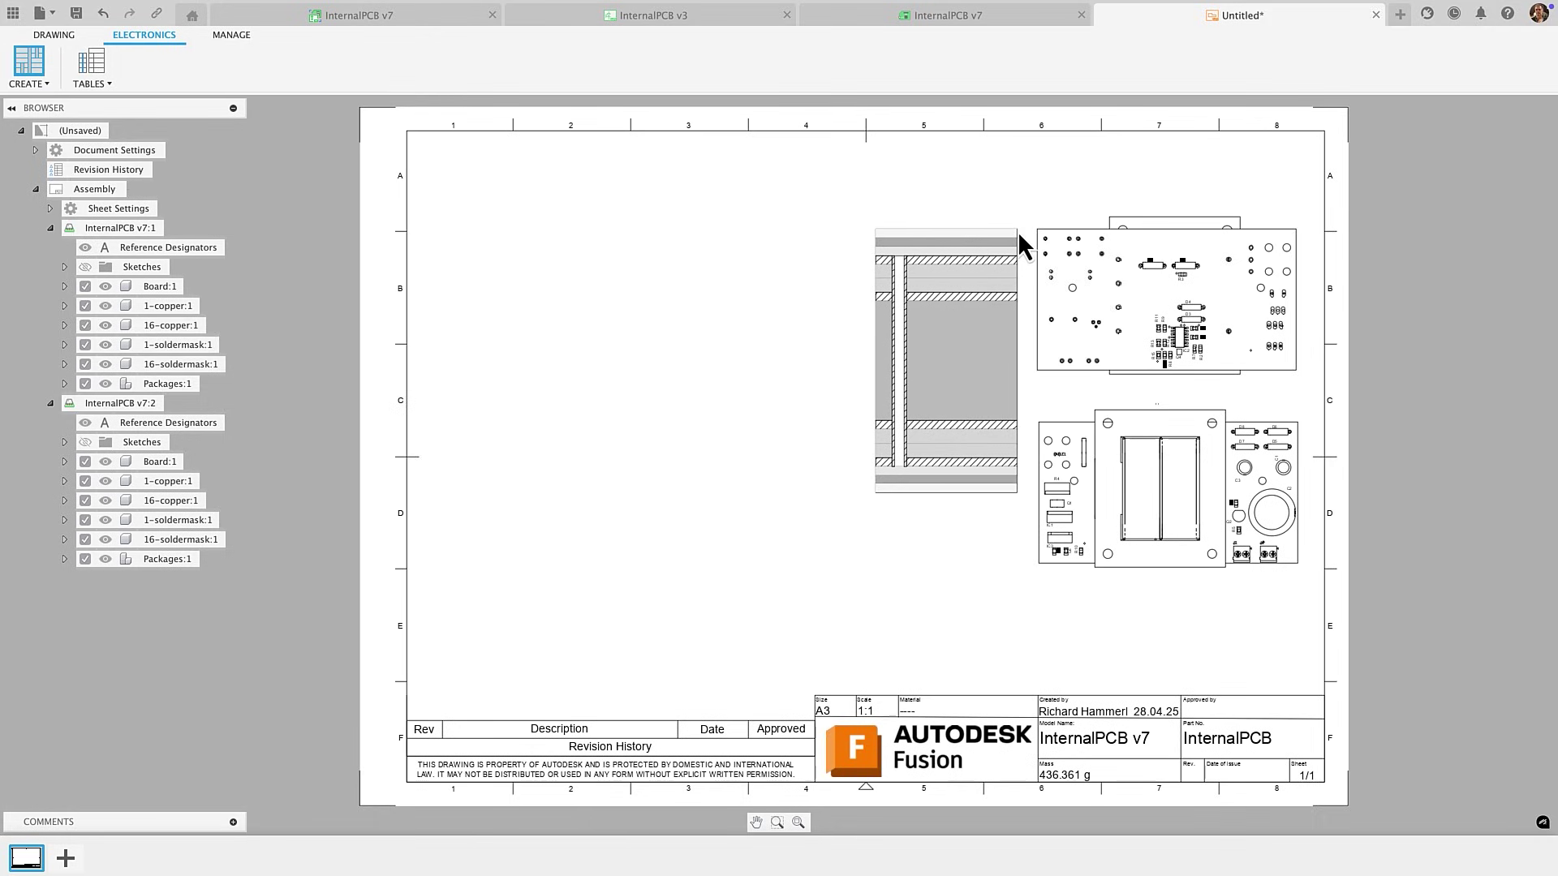
- Place a layer stack table at the sheet's upper left
left_click(80, 75)
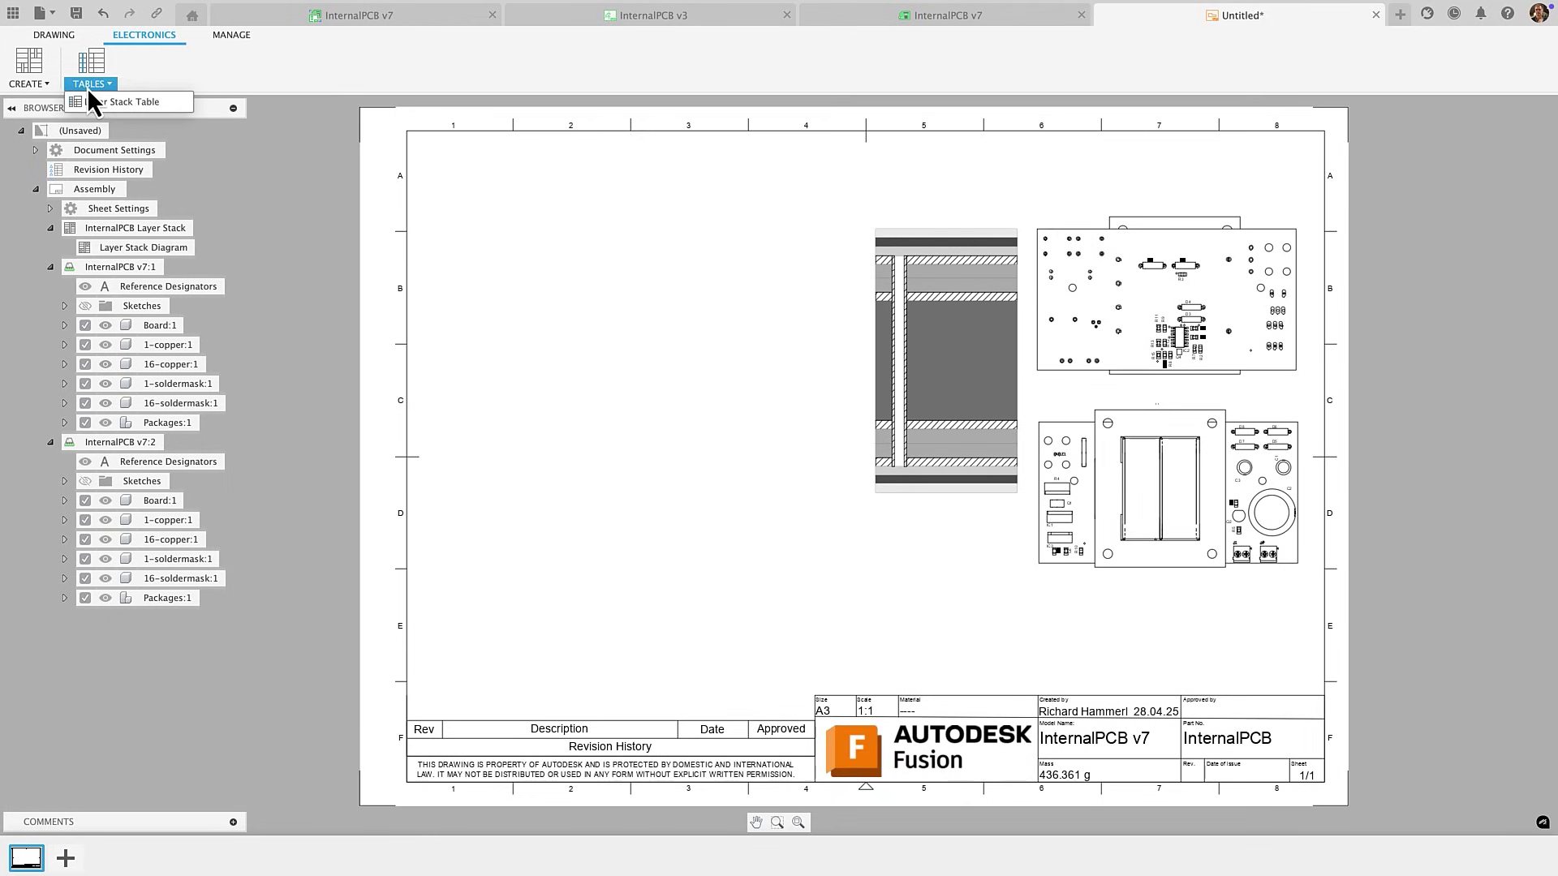
left_click(91, 101)
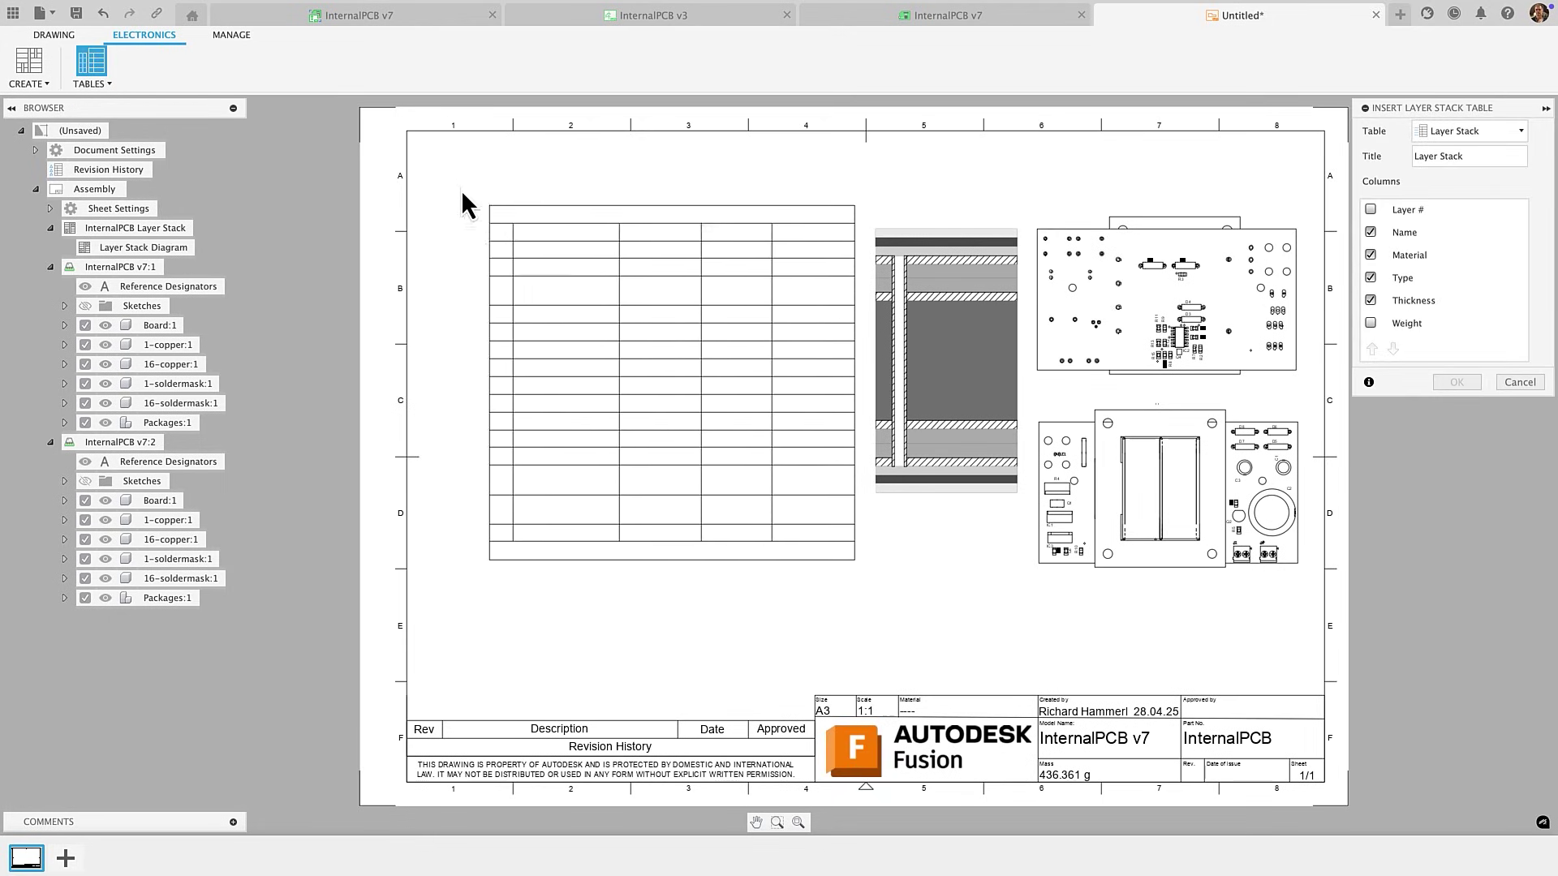
left_click(441, 229)
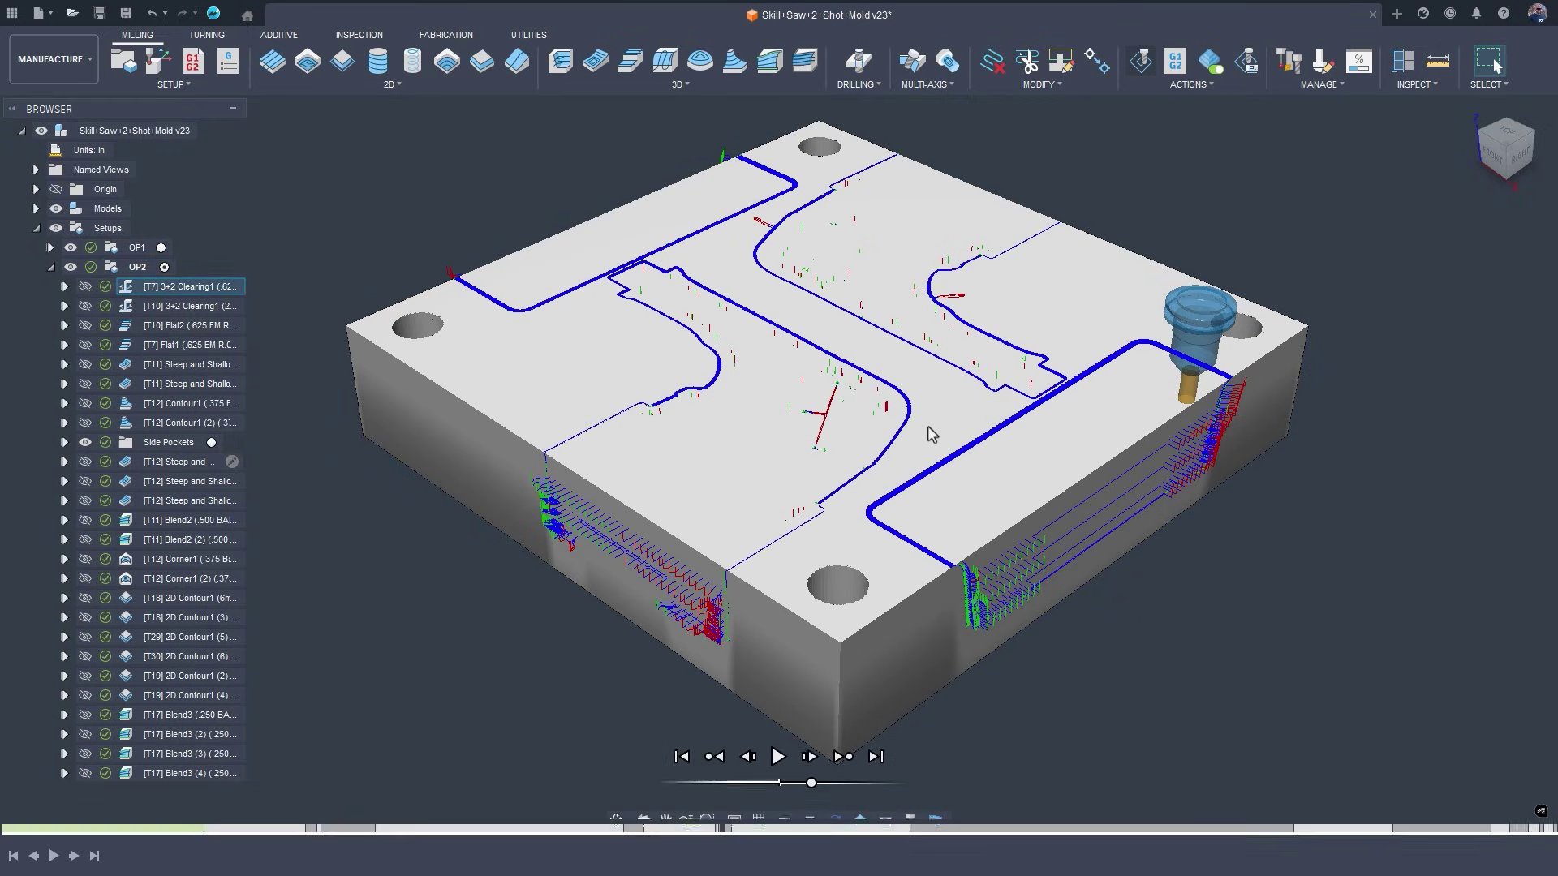
- Play the OP2 stock simulation to show the mold block's pockets being cut
left_click(874, 756)
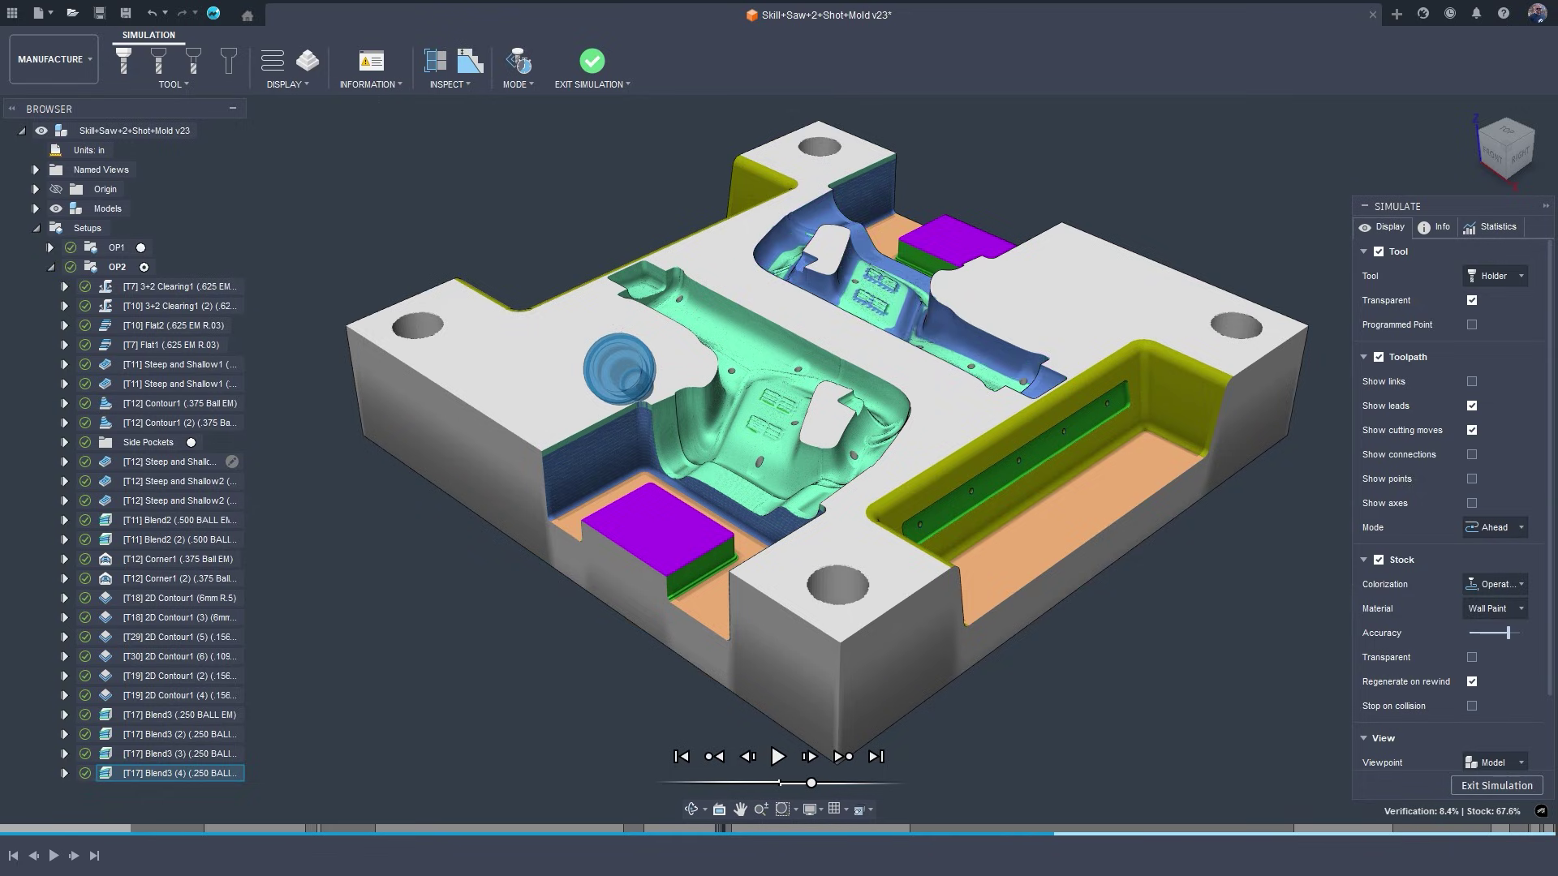
- Rename the hole template to Through Hole, colour it green, and set signature type Through hole
double_click(696, 315)
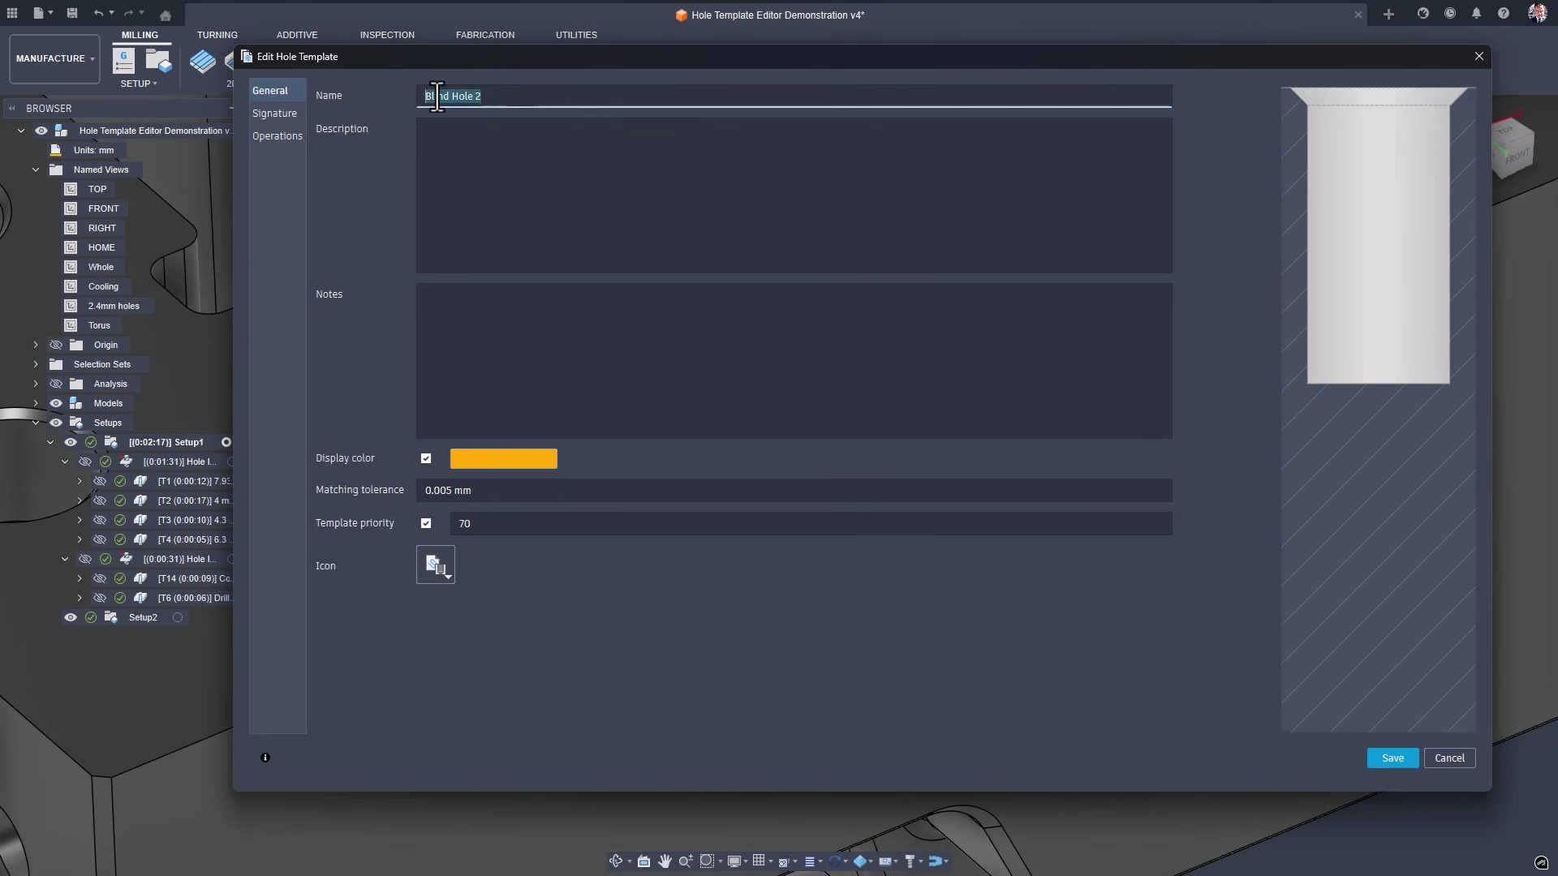
key("BackSpace")
left_click(503, 458)
left_click(796, 376)
left_click(995, 577)
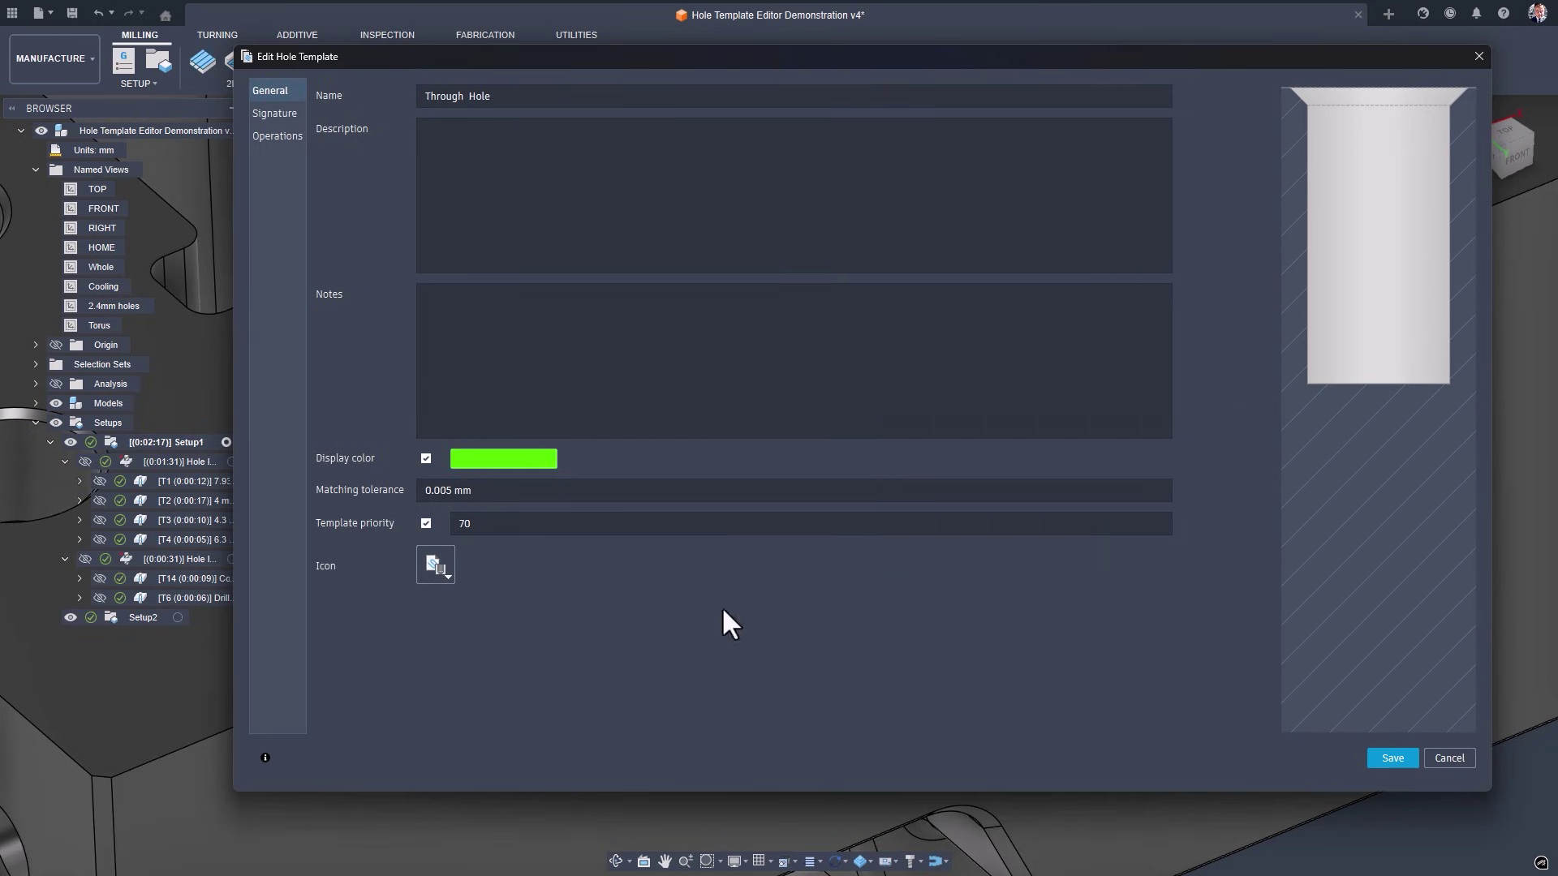
double_click(464, 523)
left_click(274, 113)
left_click(456, 128)
left_click(462, 156)
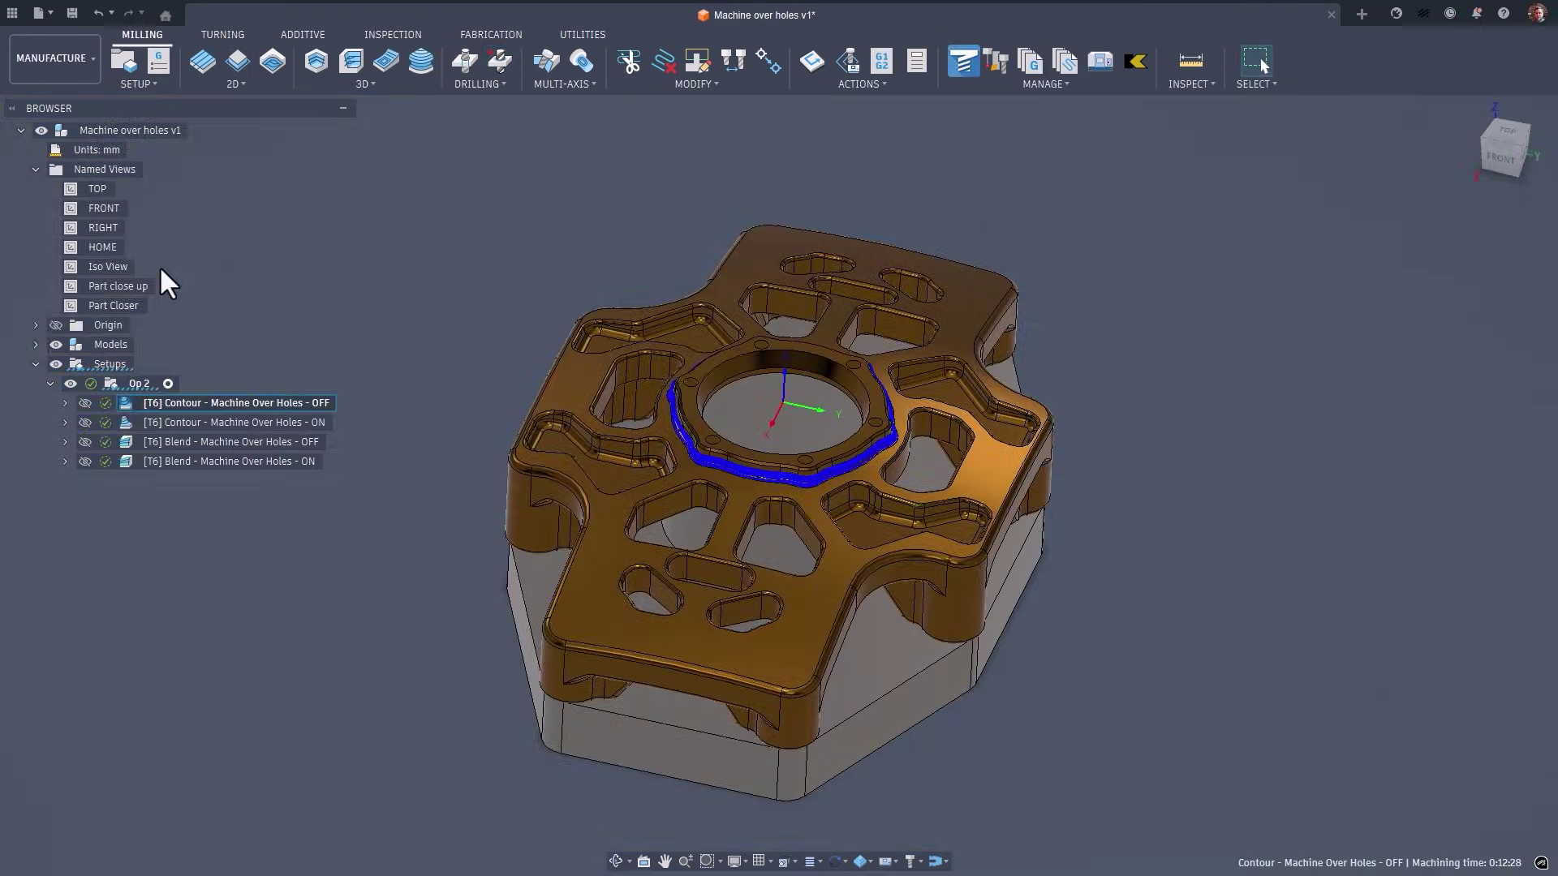
- Show the Part close up and Part Closer named views of the contour over the hole
double_click(101, 272)
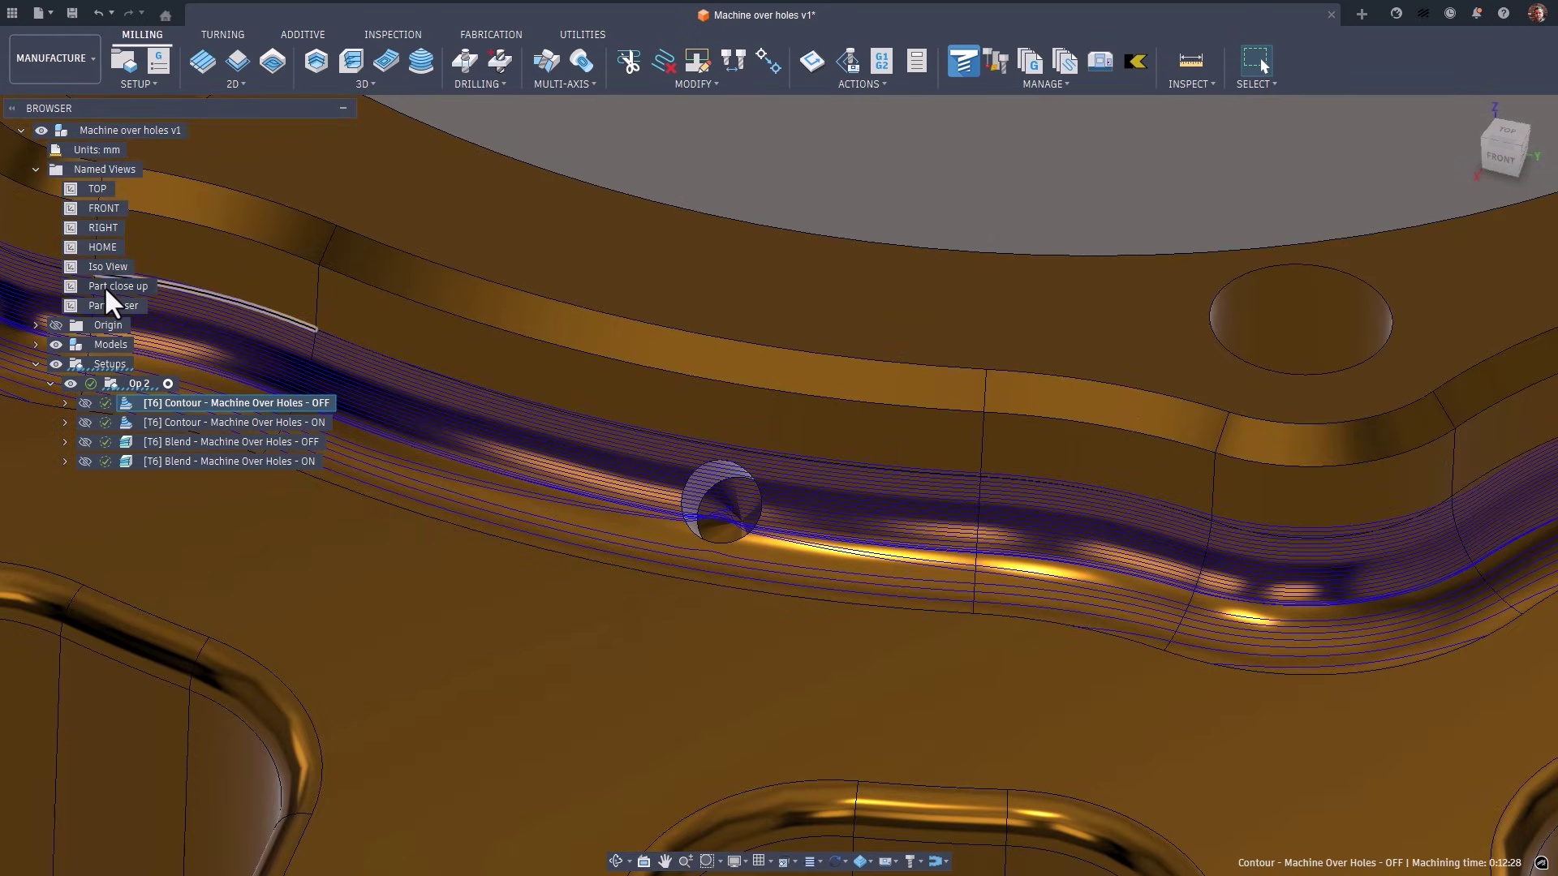
double_click(104, 286)
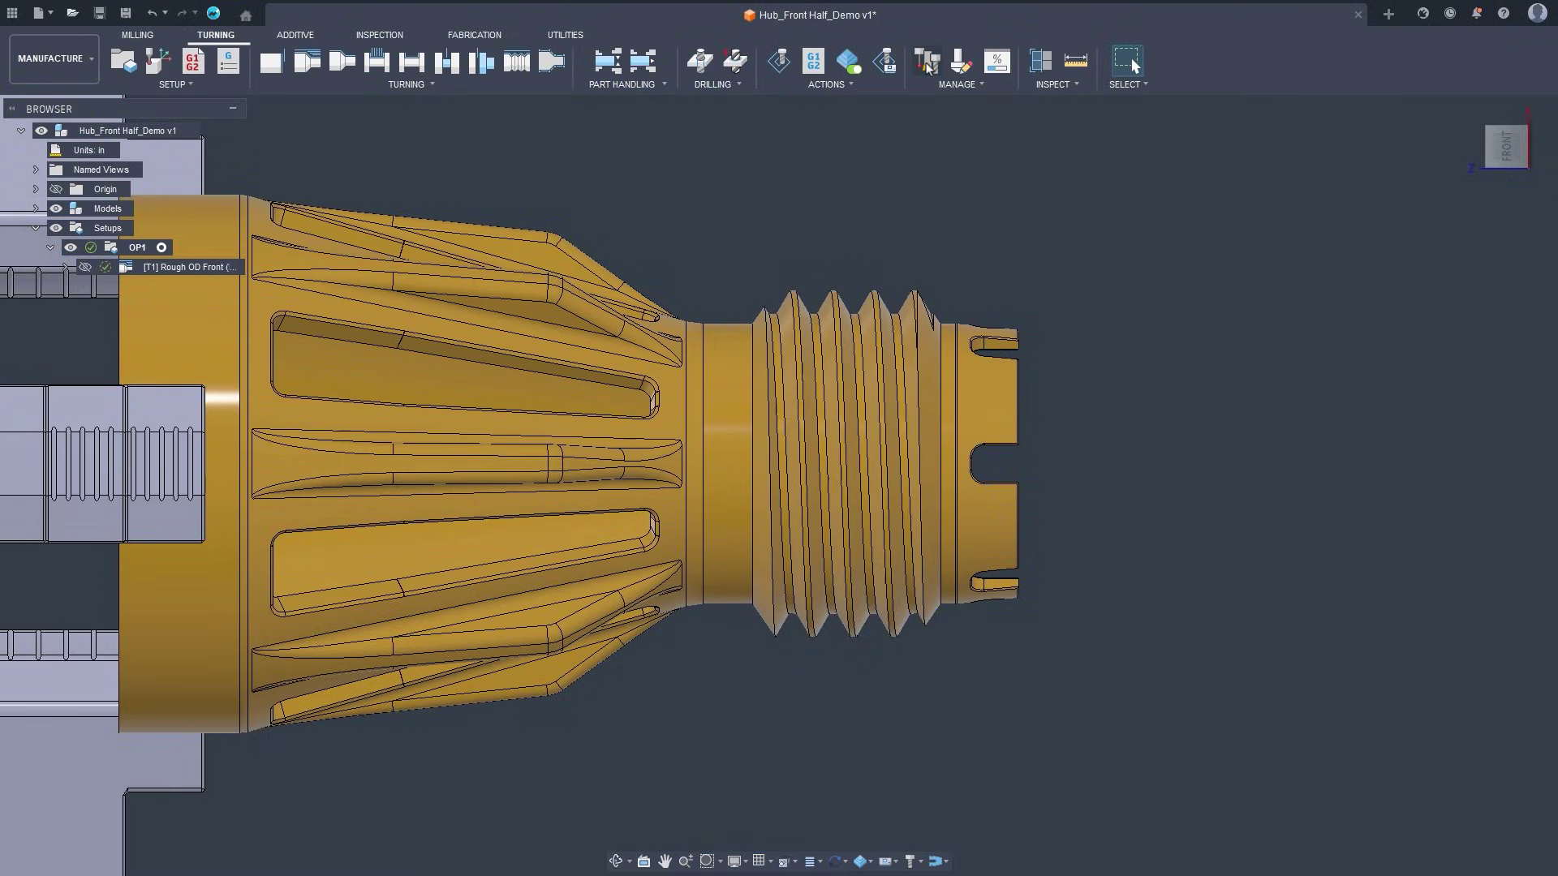
- Create a new turning tool in the document's Tool Library and view its insert settings
left_click(927, 65)
left_click(174, 176)
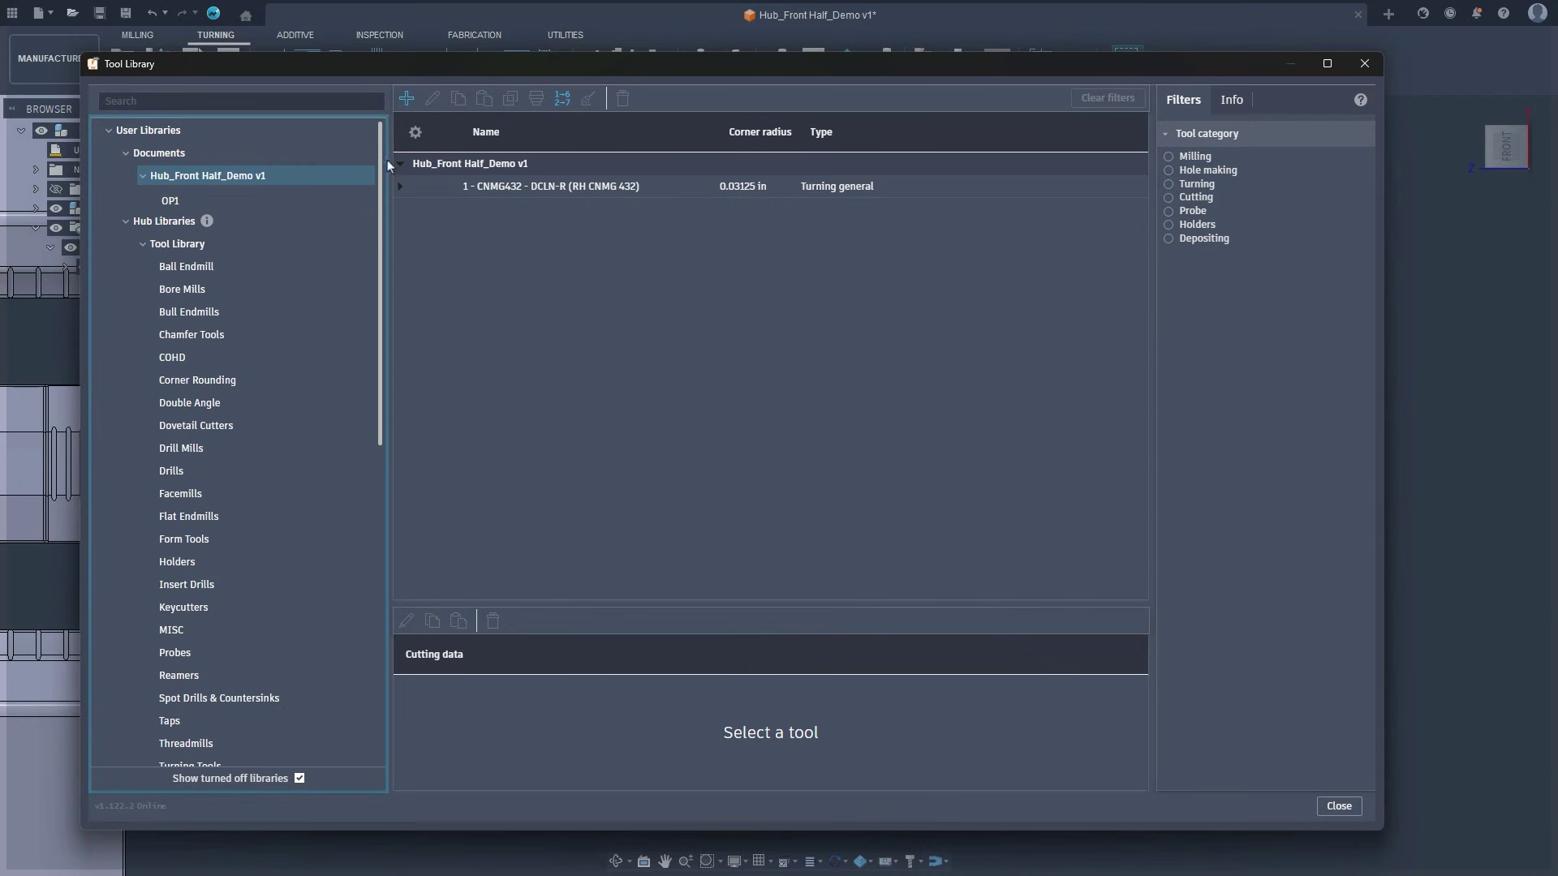
left_click(407, 100)
left_click(211, 425)
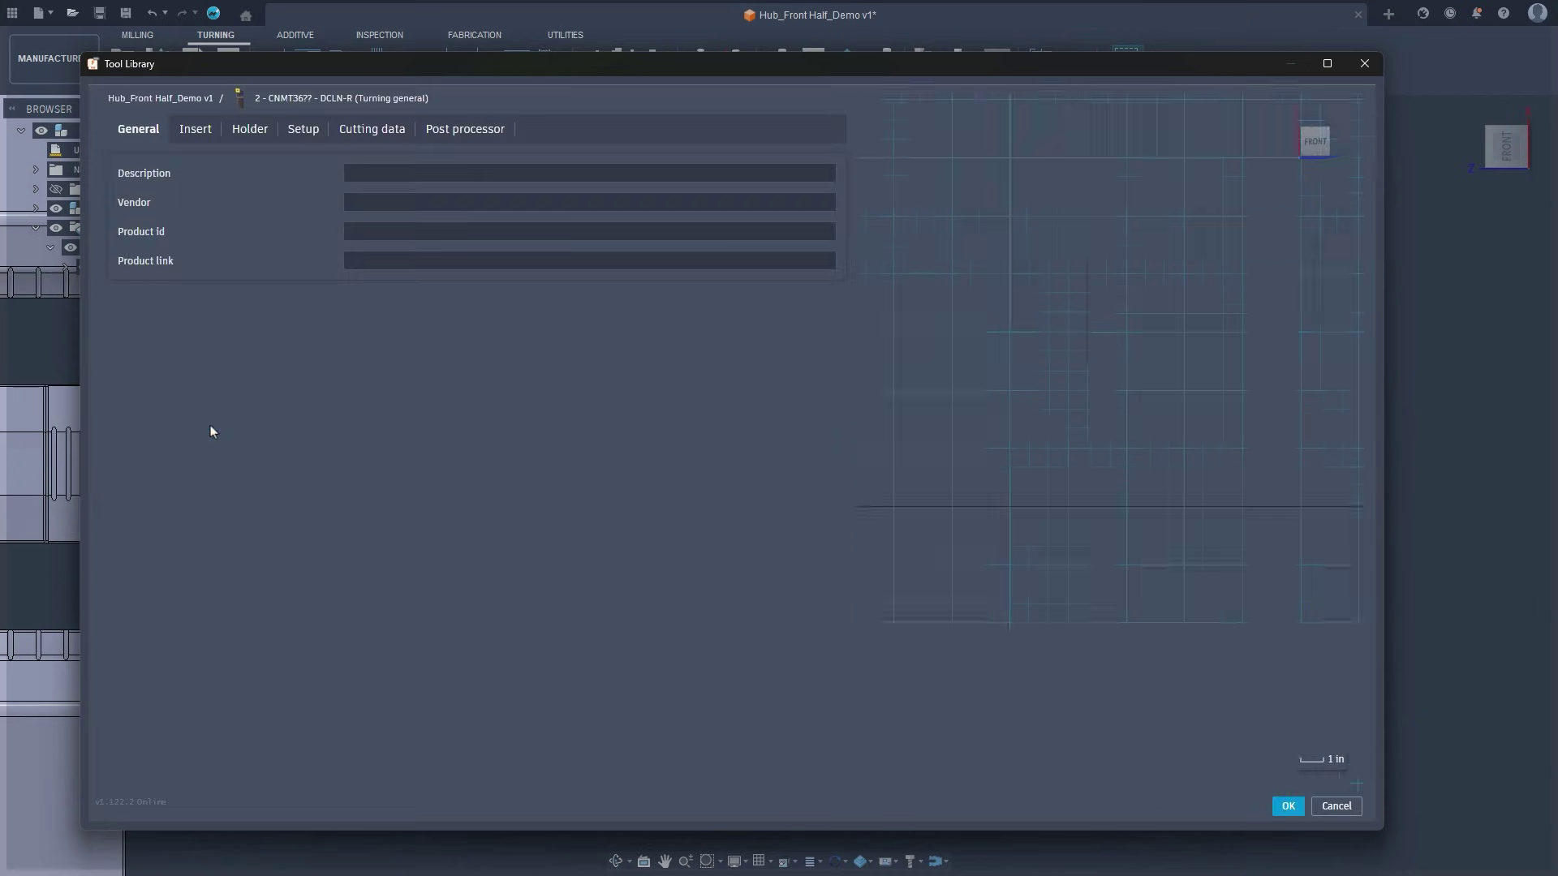
left_click(199, 130)
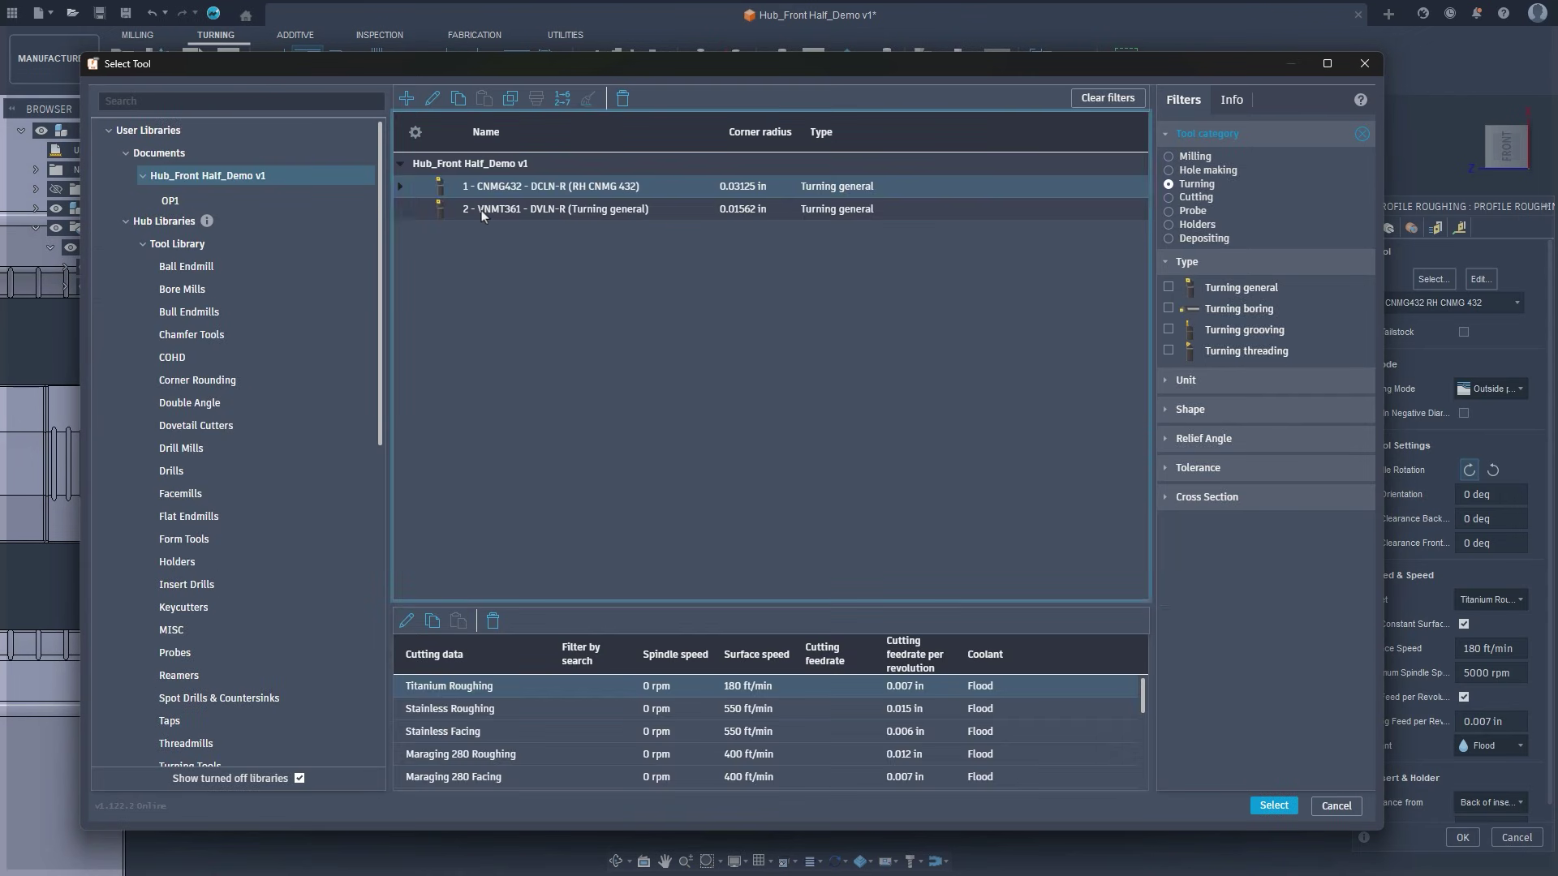
- Add a Profile Roughing pass using VNMT361 with a back limit on the hub and rest machining
left_click(480, 211)
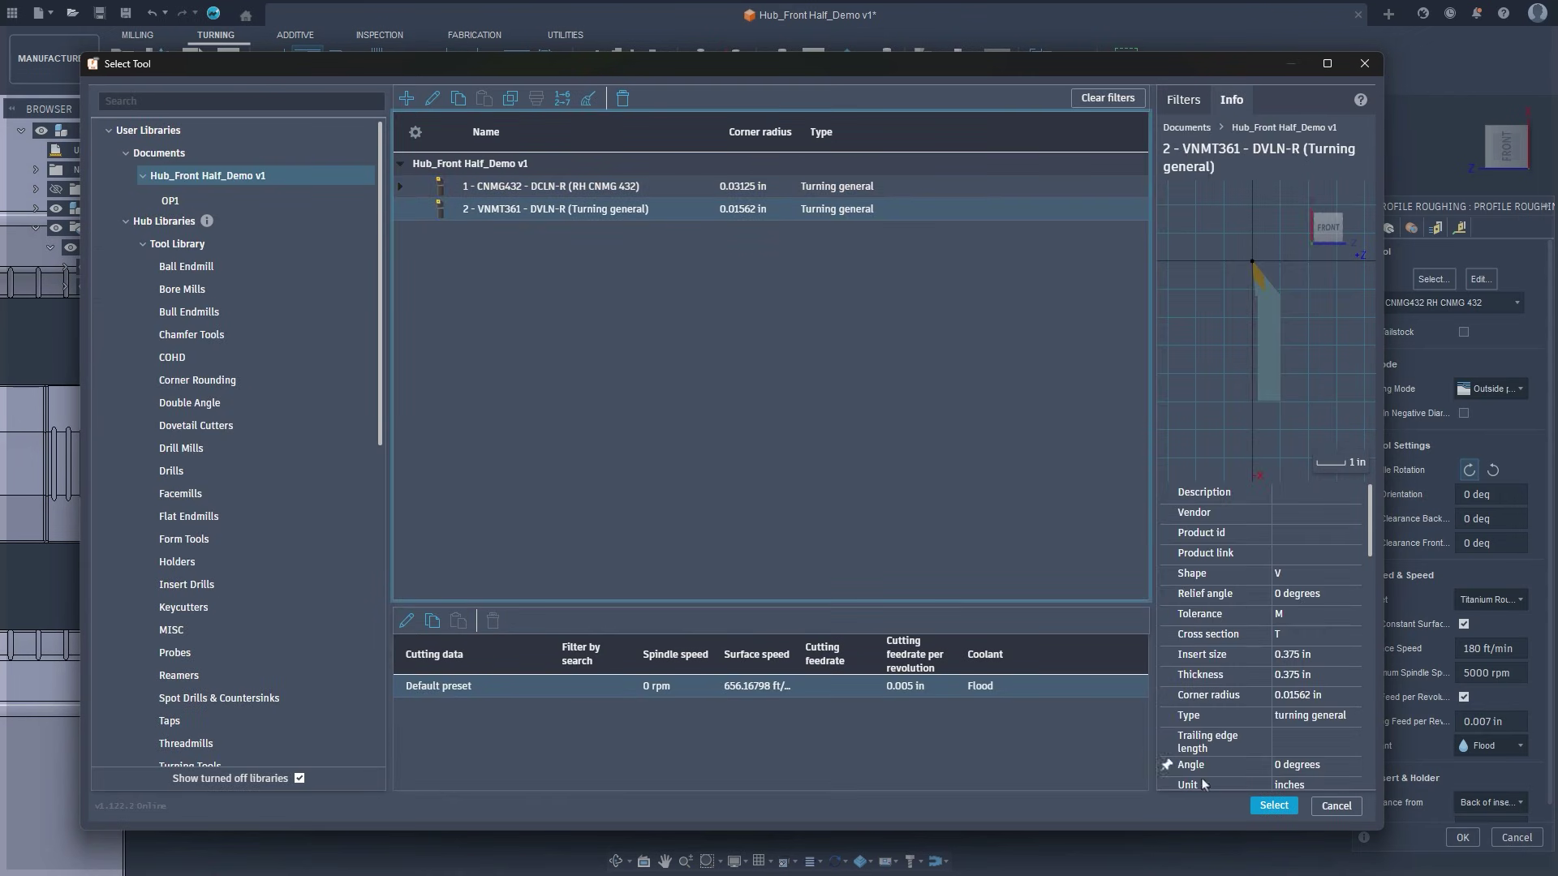
left_click(1276, 814)
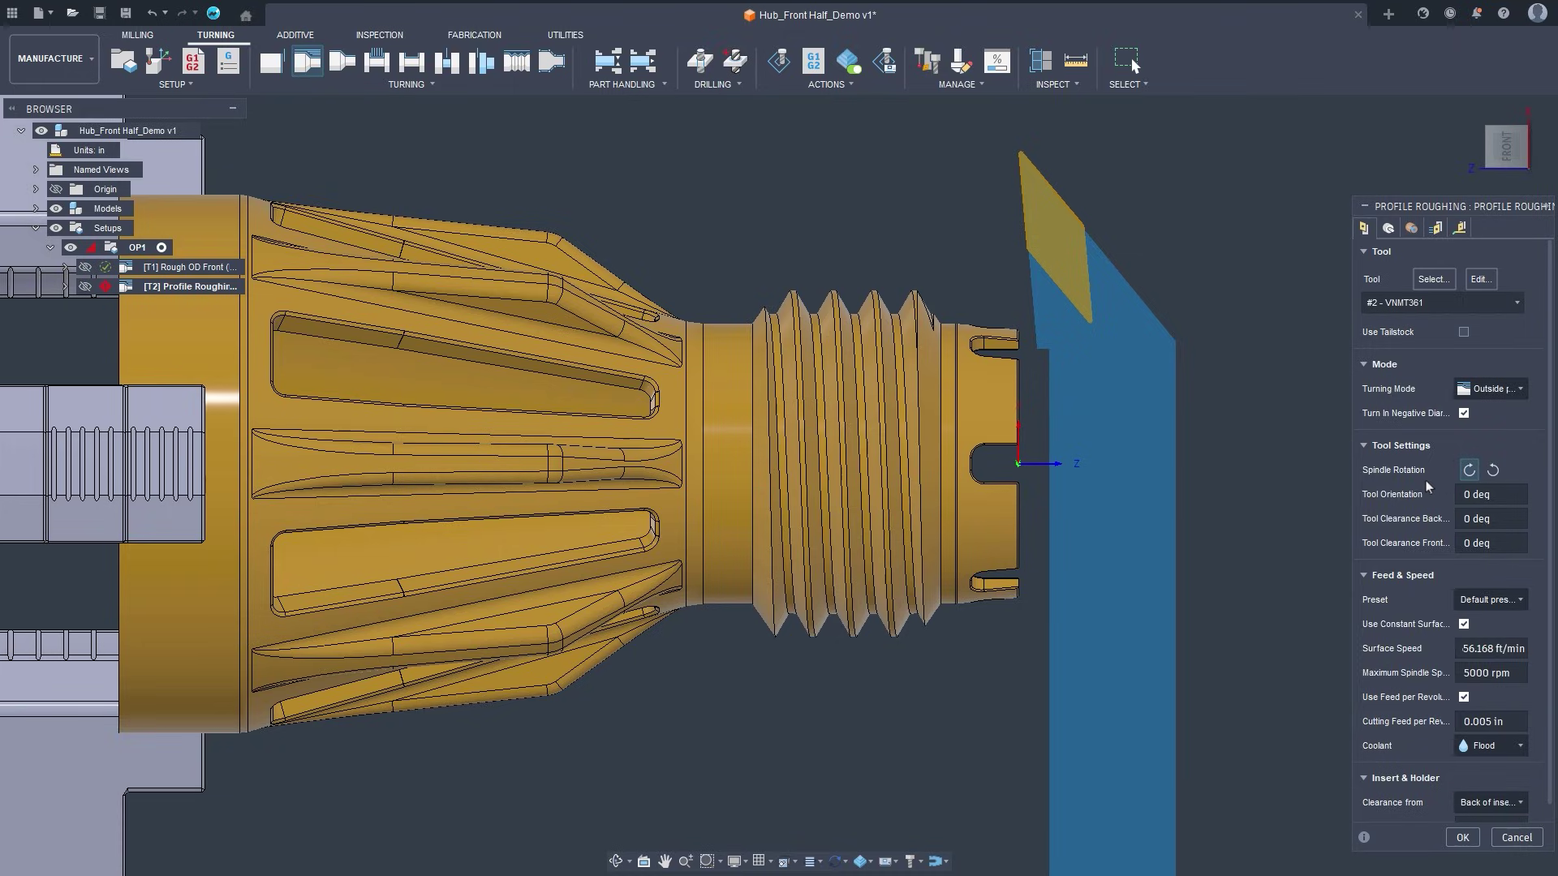
left_click(1388, 228)
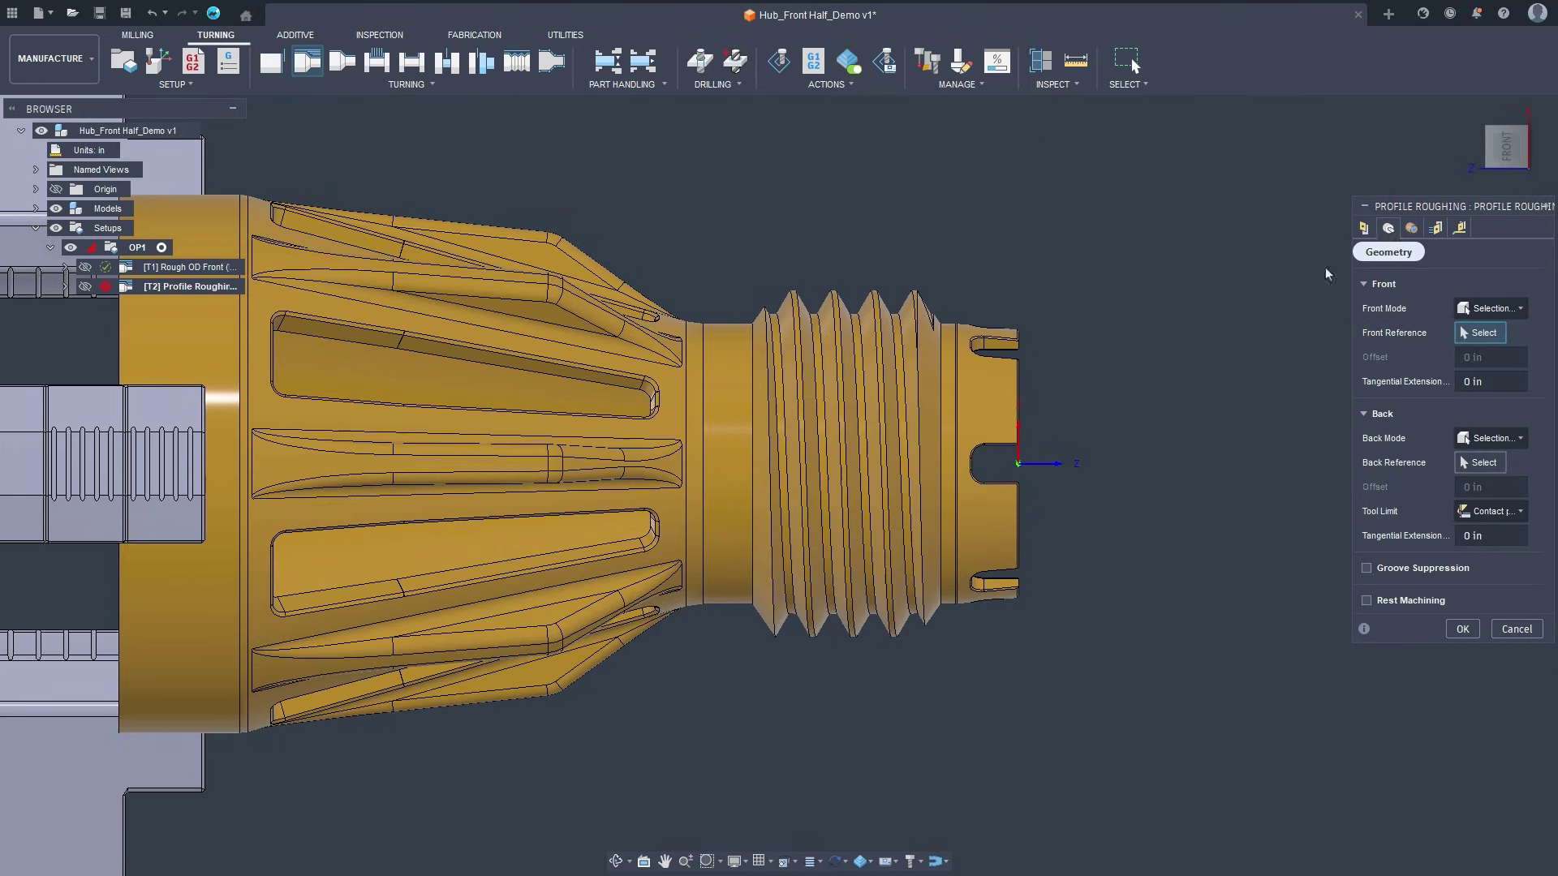
left_click(681, 595)
left_click(1366, 600)
left_click(1462, 703)
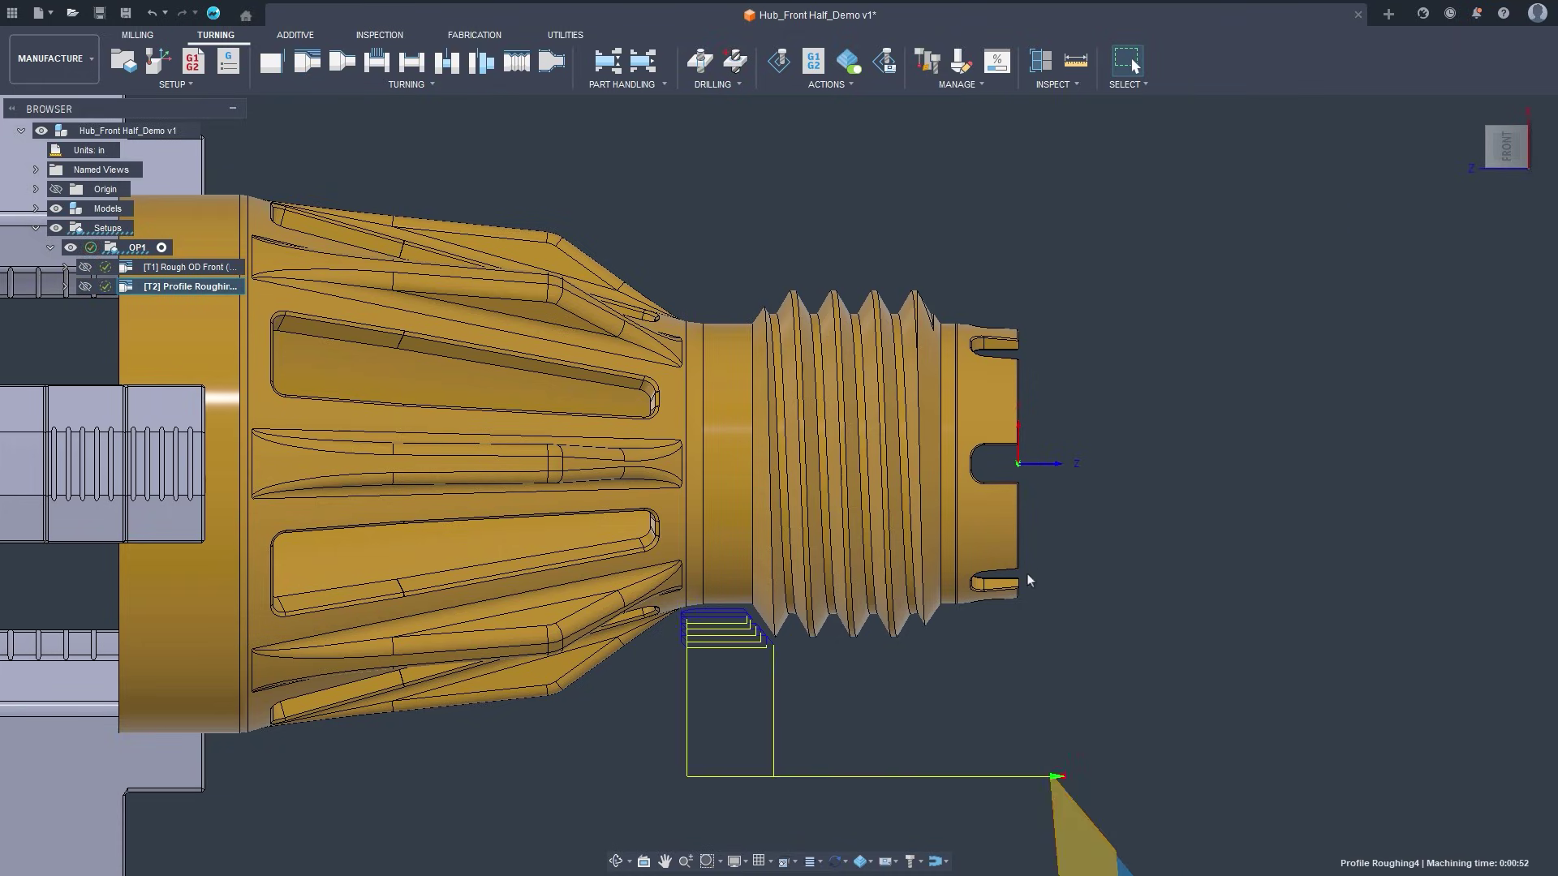
scroll(1027, 581, "down", 3)
left_click(184, 267)
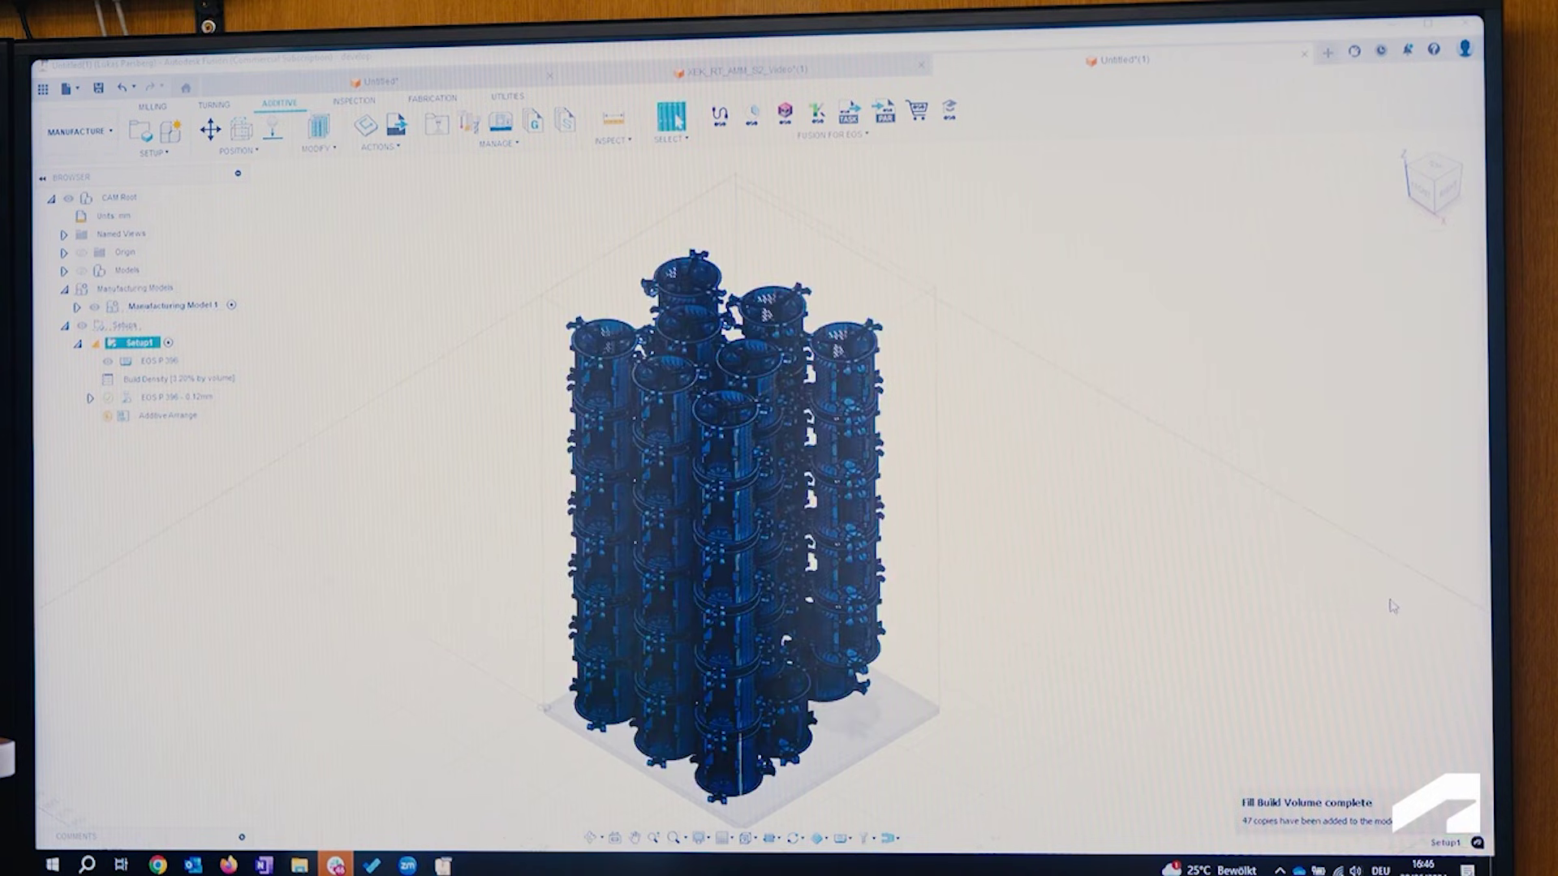
- Scroll the view to inspect the stacked parts filling the additive build volume
scroll(633, 460, "up", 10)
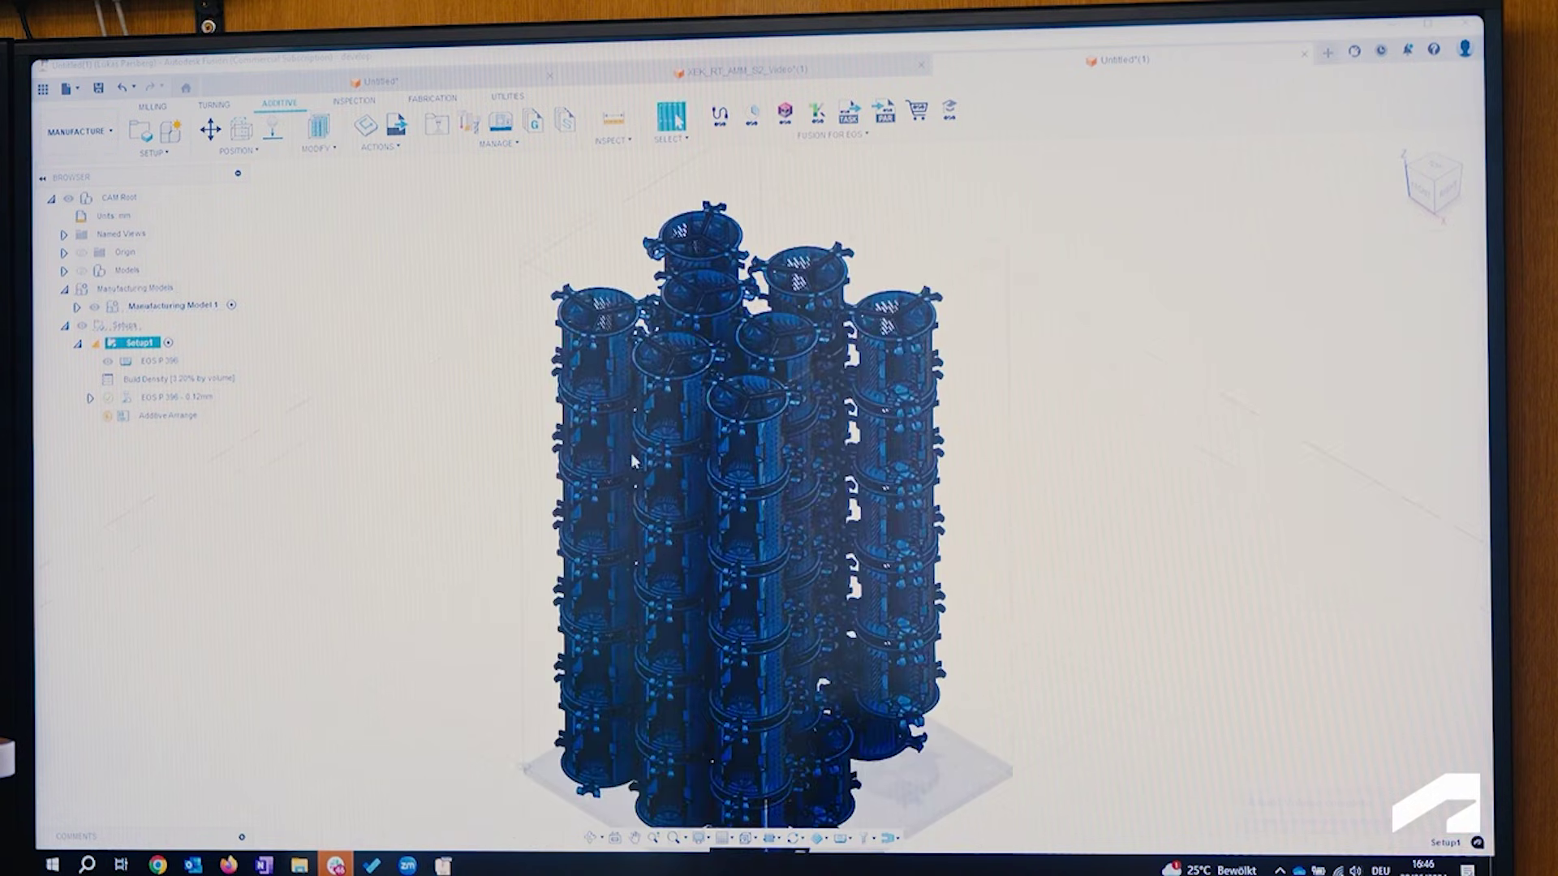
scroll(641, 461, "up", 5)
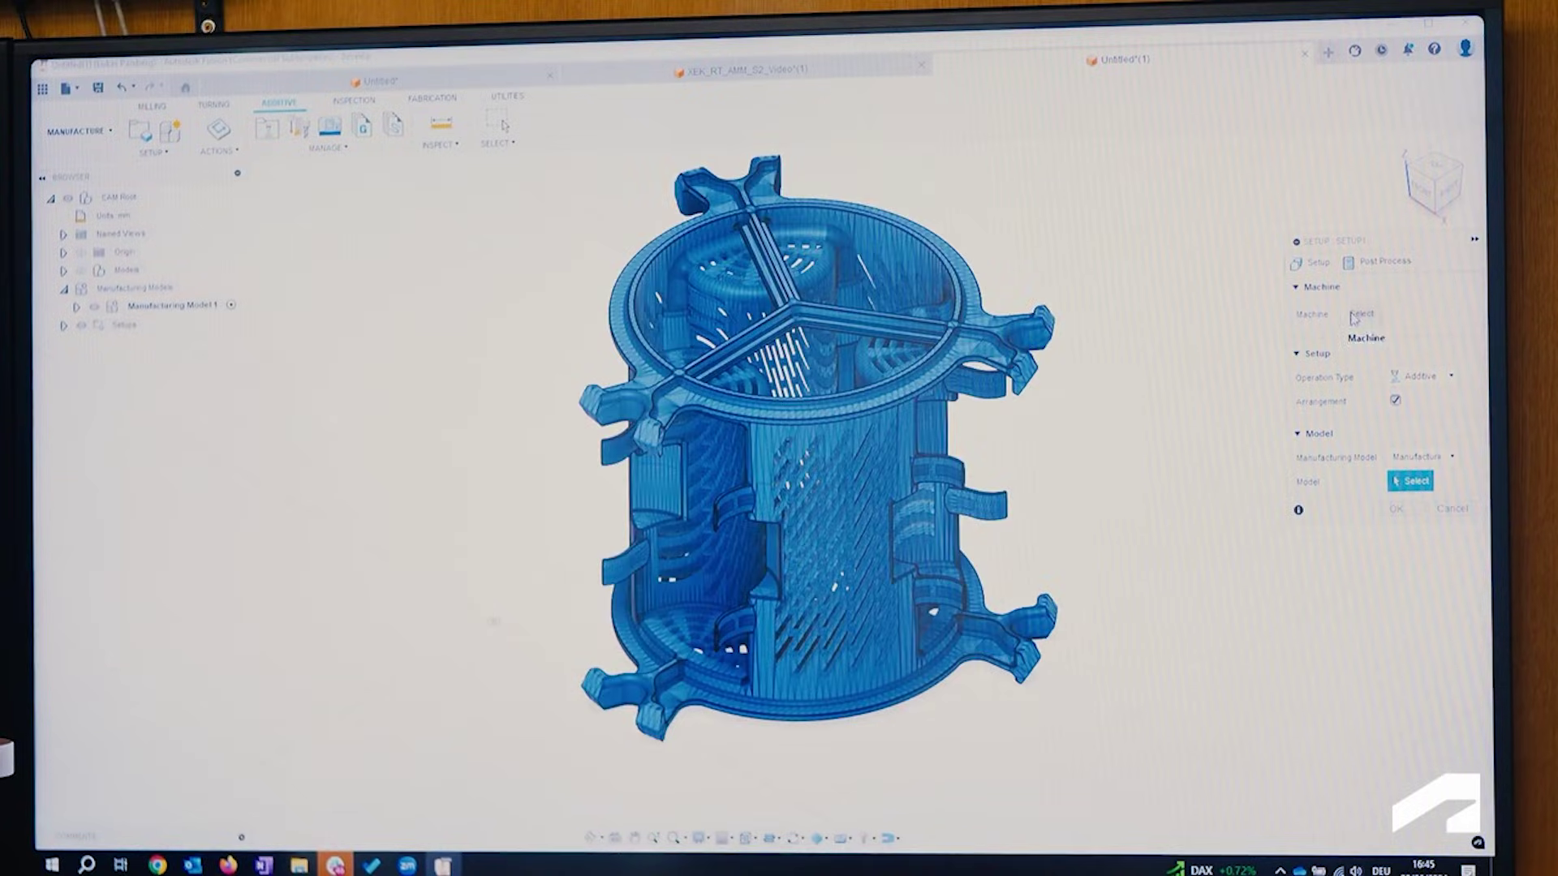
- Scroll down the Machine Library's EOS printer list, including the M 290 and M 400
scroll(442, 312, "down", 4)
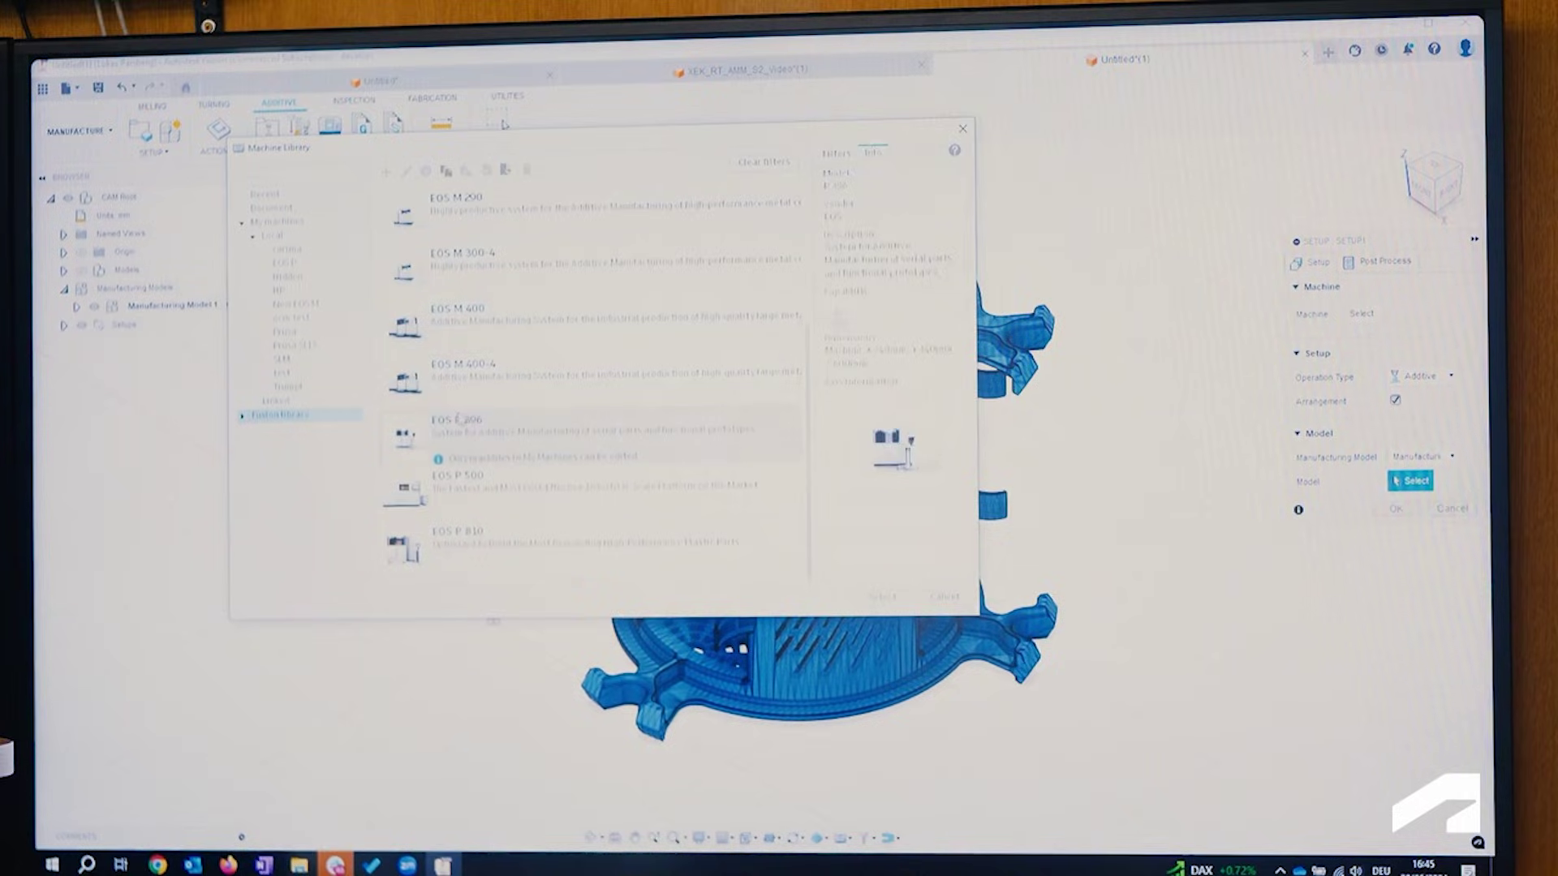